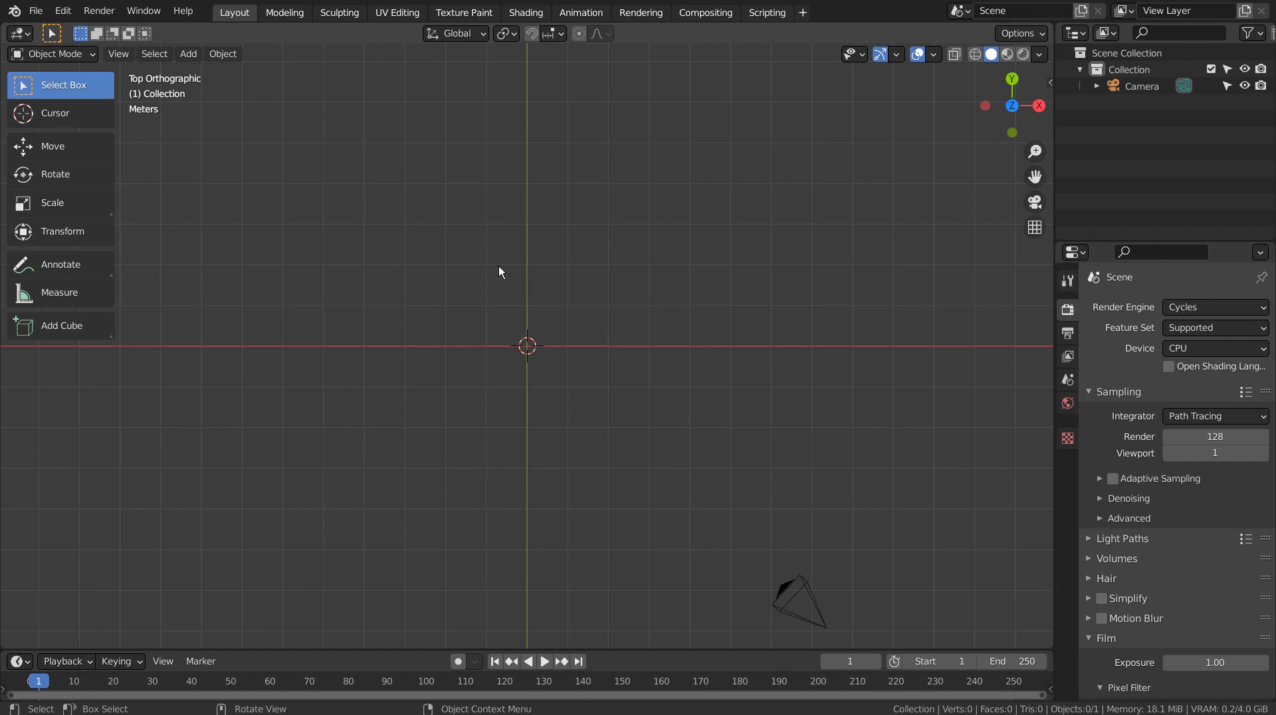
Step: Add a cylinder mesh at the scene origin
{"action": "left_click", "coordinate": [498, 266]}
{"action": "key", "text": "shift+a"}
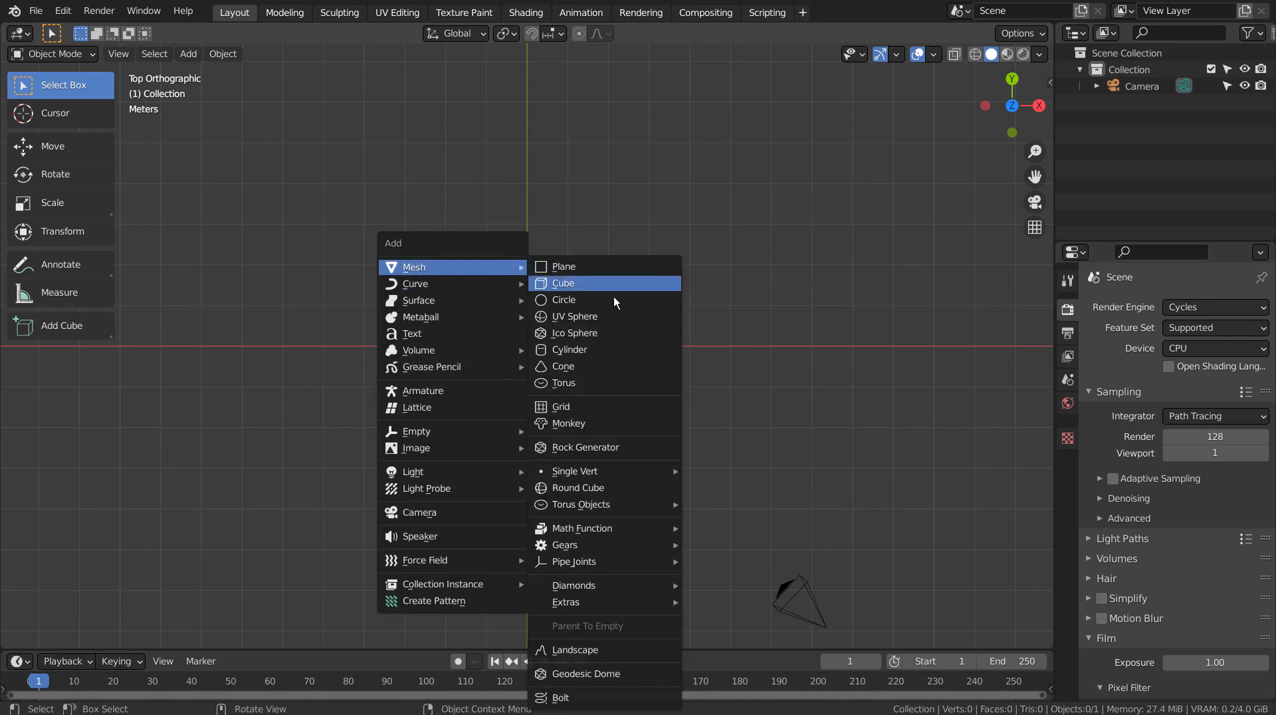
{"action": "left_click", "coordinate": [611, 351]}
Step: Move the cylinder up so its base rests on the origin in front view
{"action": "key", "text": "KP_1"}
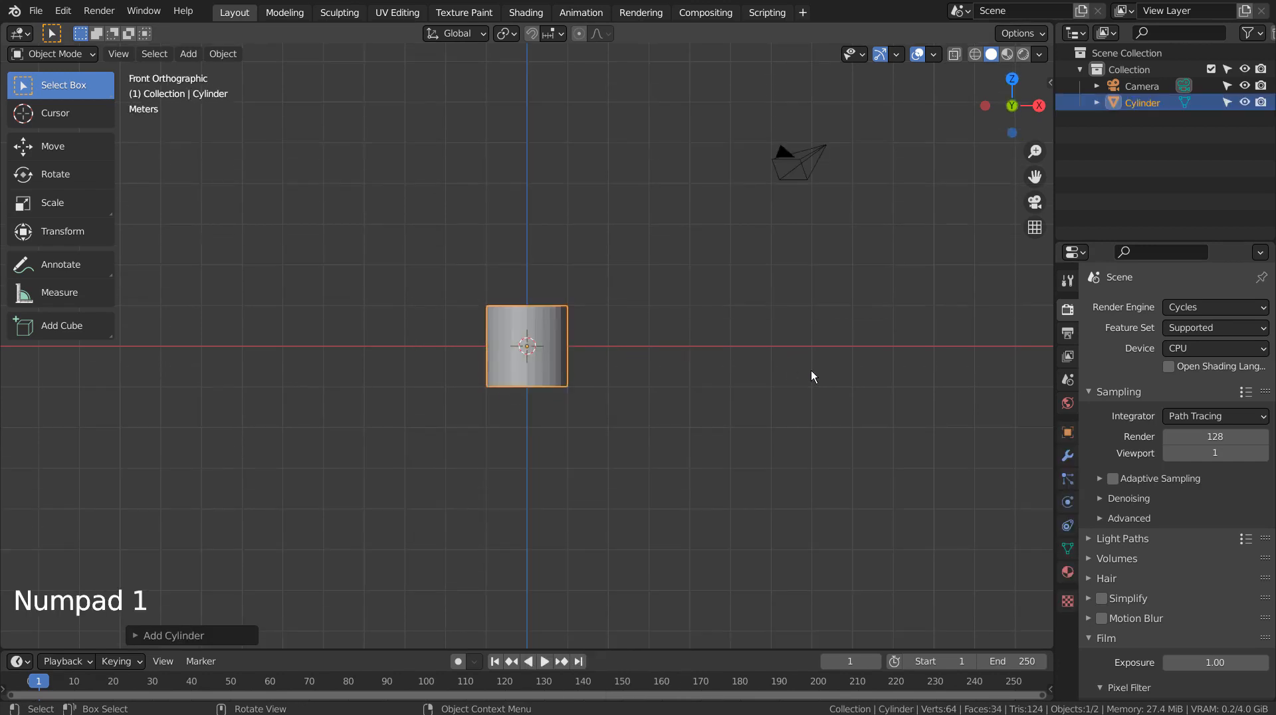
{"action": "scroll", "coordinate": [811, 372], "scroll_direction": "up", "scroll_amount": 4}
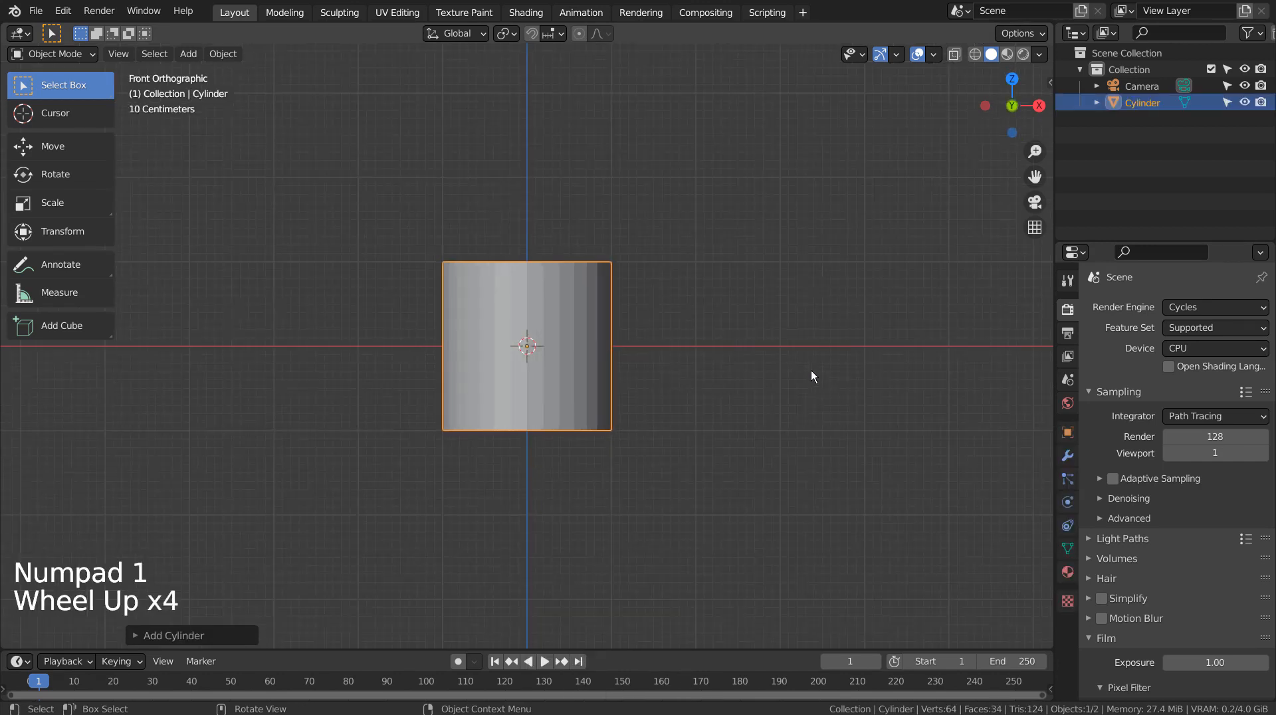
{"action": "key", "text": "g"}
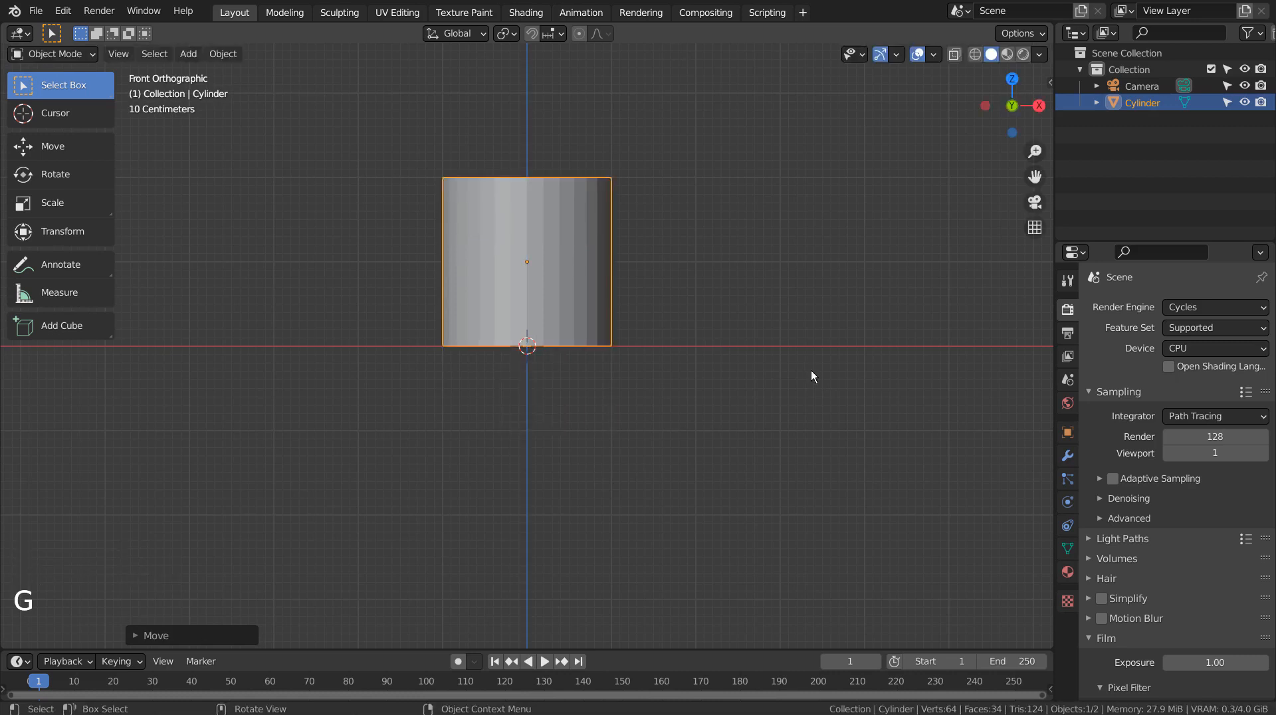
Step: Set the cylinder's origin to the 3D cursor
{"action": "left_click", "coordinate": [220, 55]}
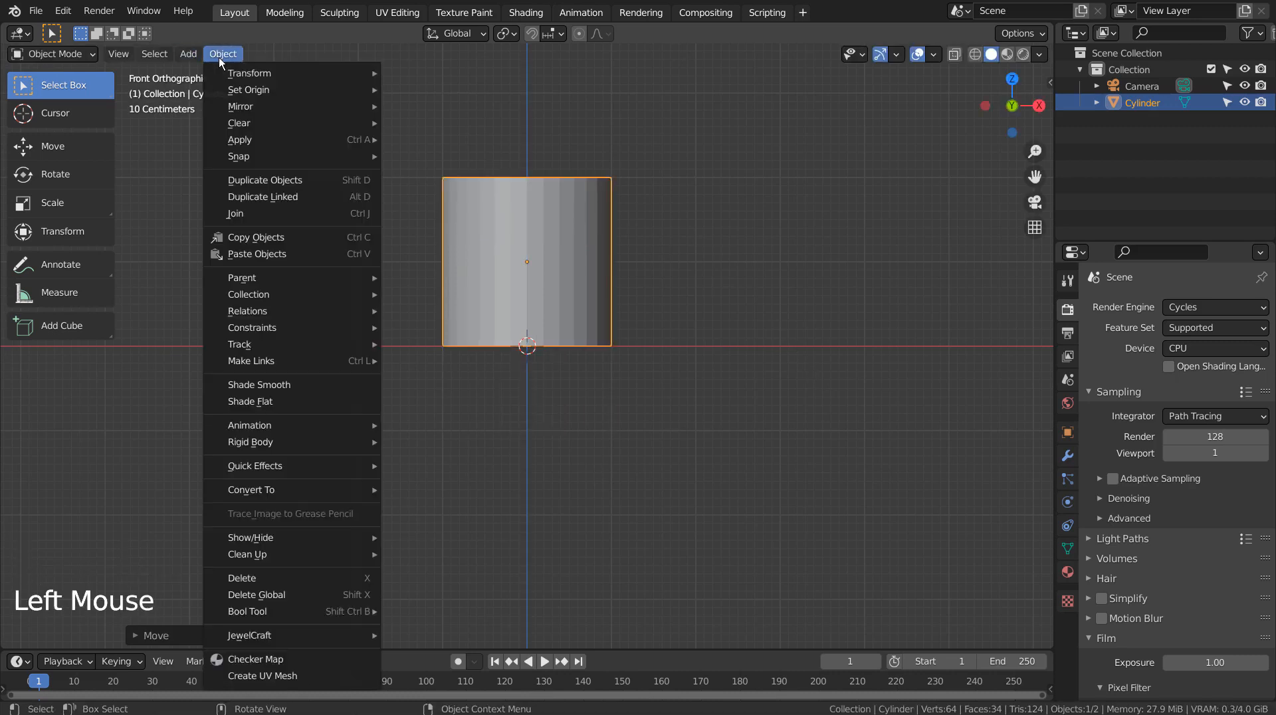
{"action": "mouse_move", "coordinate": [234, 88]}
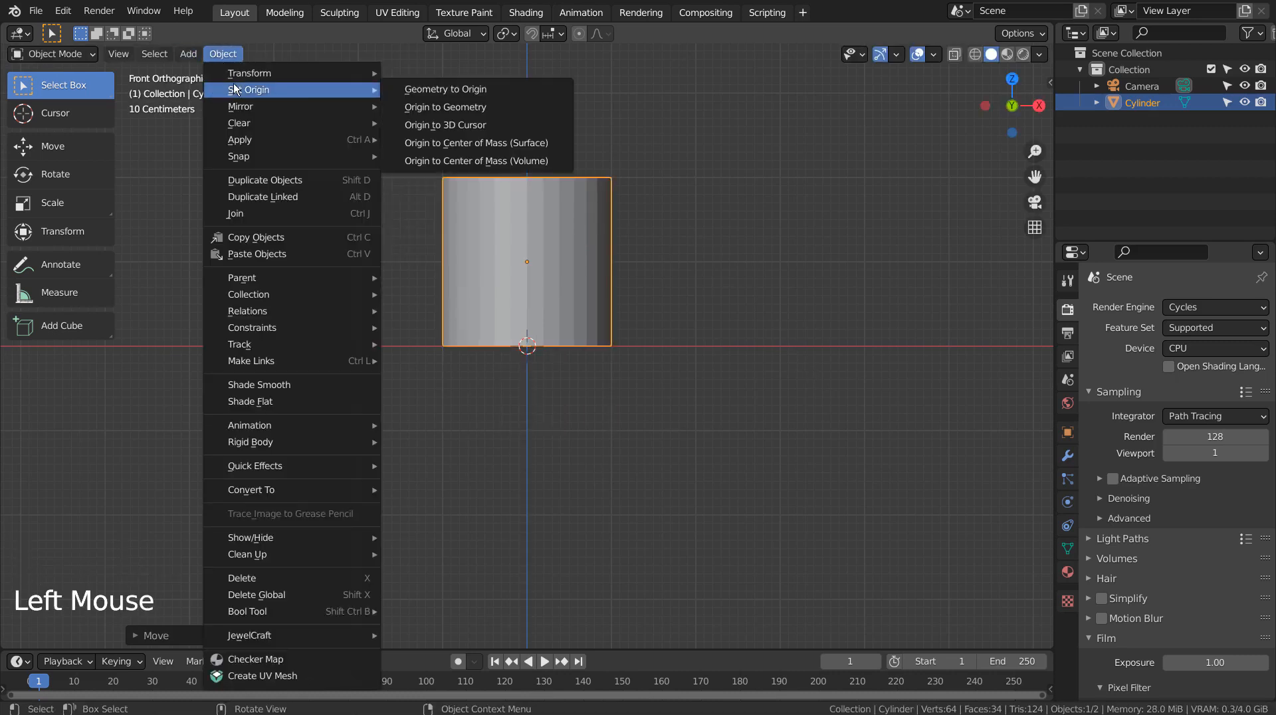
{"action": "left_click", "coordinate": [505, 126]}
Step: Scale the cylinder along Z to 0.1 to make a flat disc
{"action": "key", "text": "s"}
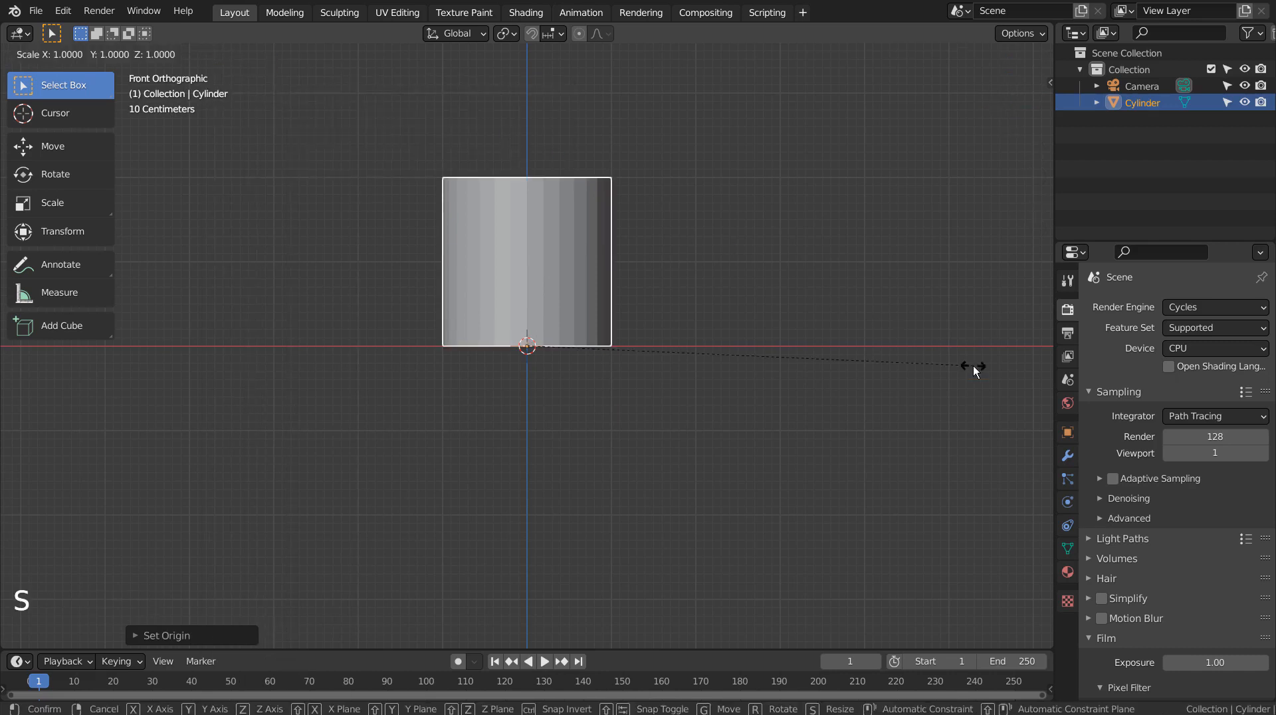
{"action": "key", "text": "z"}
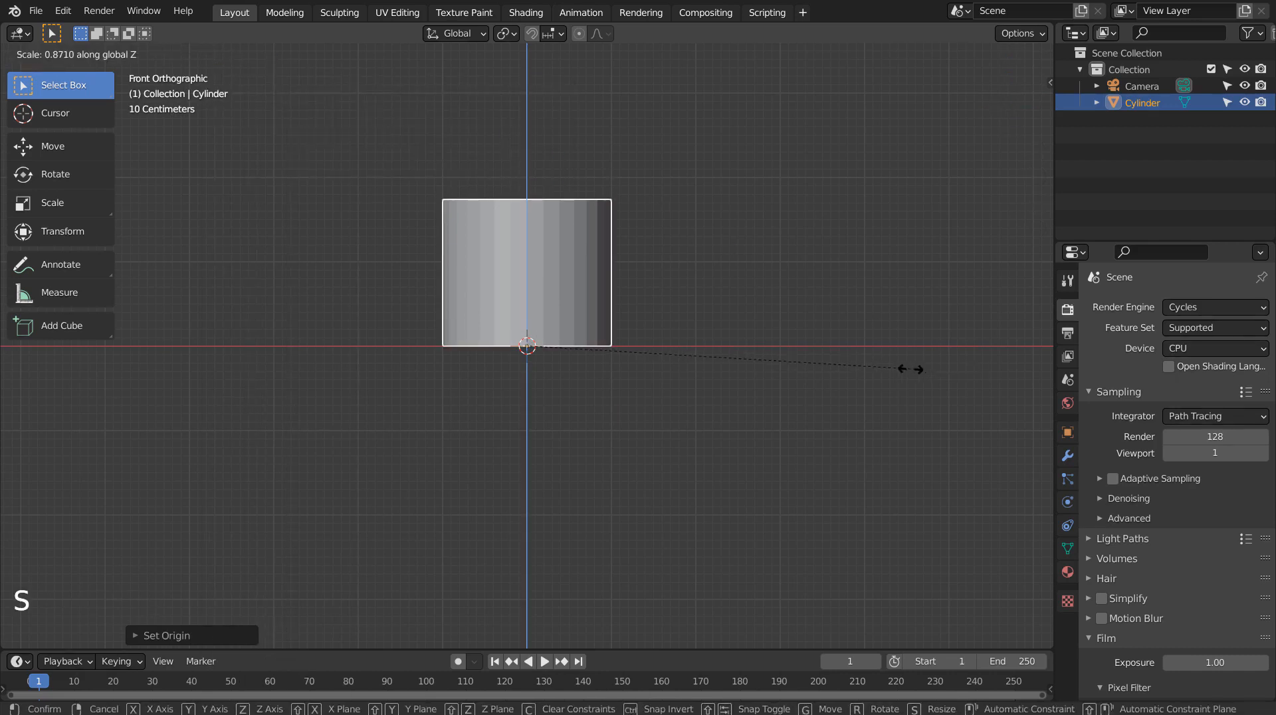
{"action": "key", "text": "ctrl"}
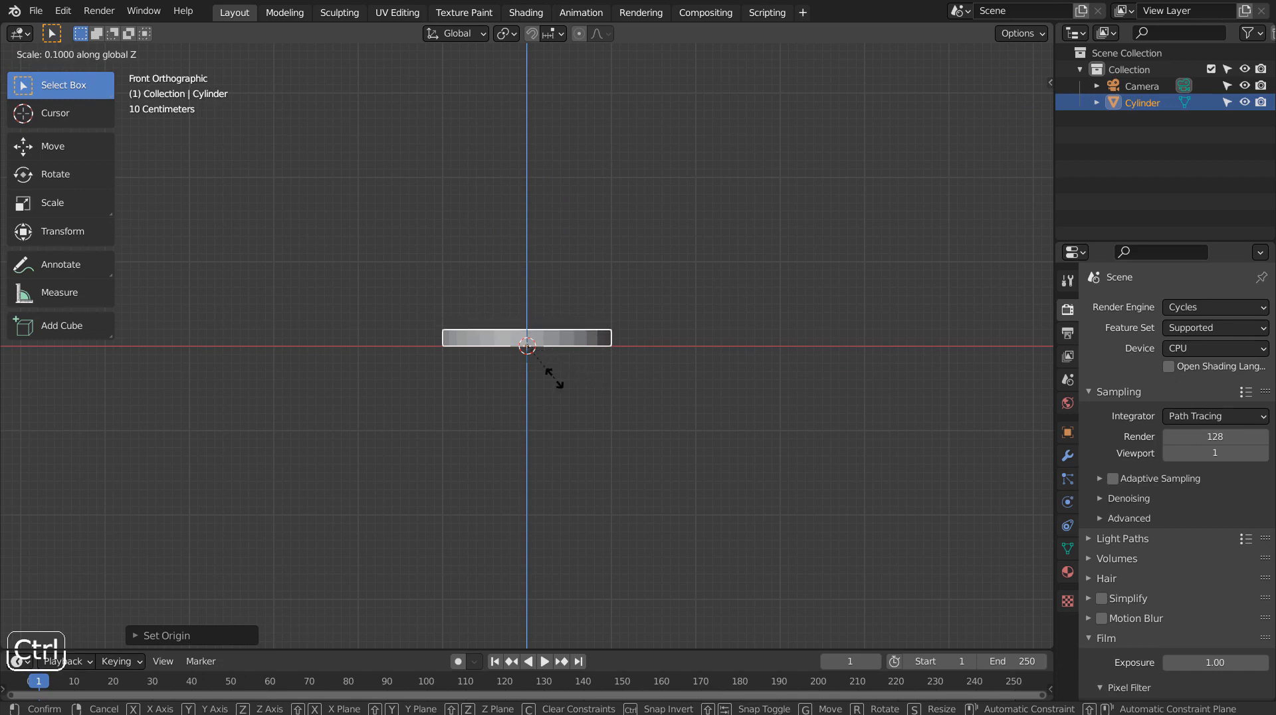
{"action": "left_click", "coordinate": [555, 377]}
Step: Add a level 3 Subdivision Surface to the disc
{"action": "mouse_move", "coordinate": [651, 388]}
{"action": "middle_mouse_down"}
{"action": "mouse_move", "coordinate": [640, 446]}
{"action": "mouse_move", "coordinate": [712, 385]}
{"action": "mouse_move", "coordinate": [656, 377]}
{"action": "middle_mouse_up"}
{"action": "scroll", "coordinate": [641, 442], "scroll_direction": "up", "scroll_amount": 4}
{"action": "scroll", "coordinate": [642, 441], "scroll_direction": "up", "scroll_amount": 1}
{"action": "key", "text": "ctrl+3"}
Step: Add two horizontal loop cuts around the disc's side in Edit Mode
{"action": "key", "text": "Tab"}
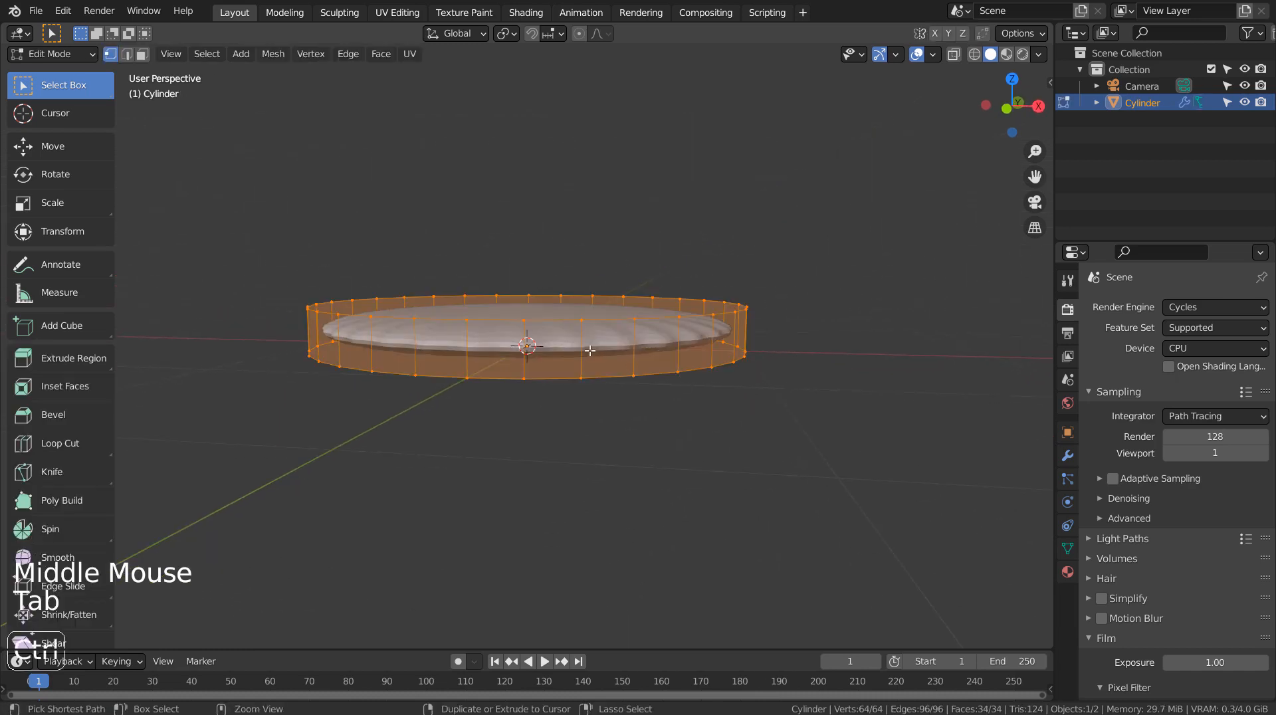
{"action": "key", "text": "ctrl+r"}
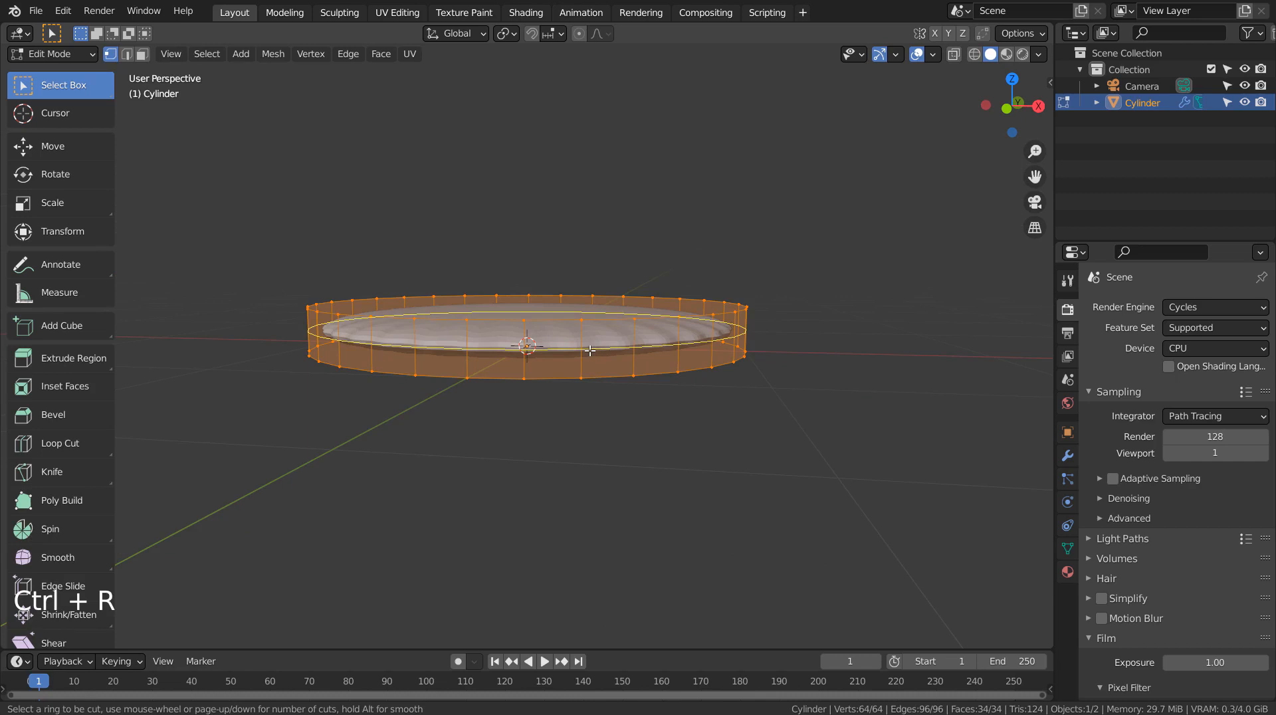
{"action": "scroll", "coordinate": [590, 350], "scroll_direction": "up", "scroll_amount": 1}
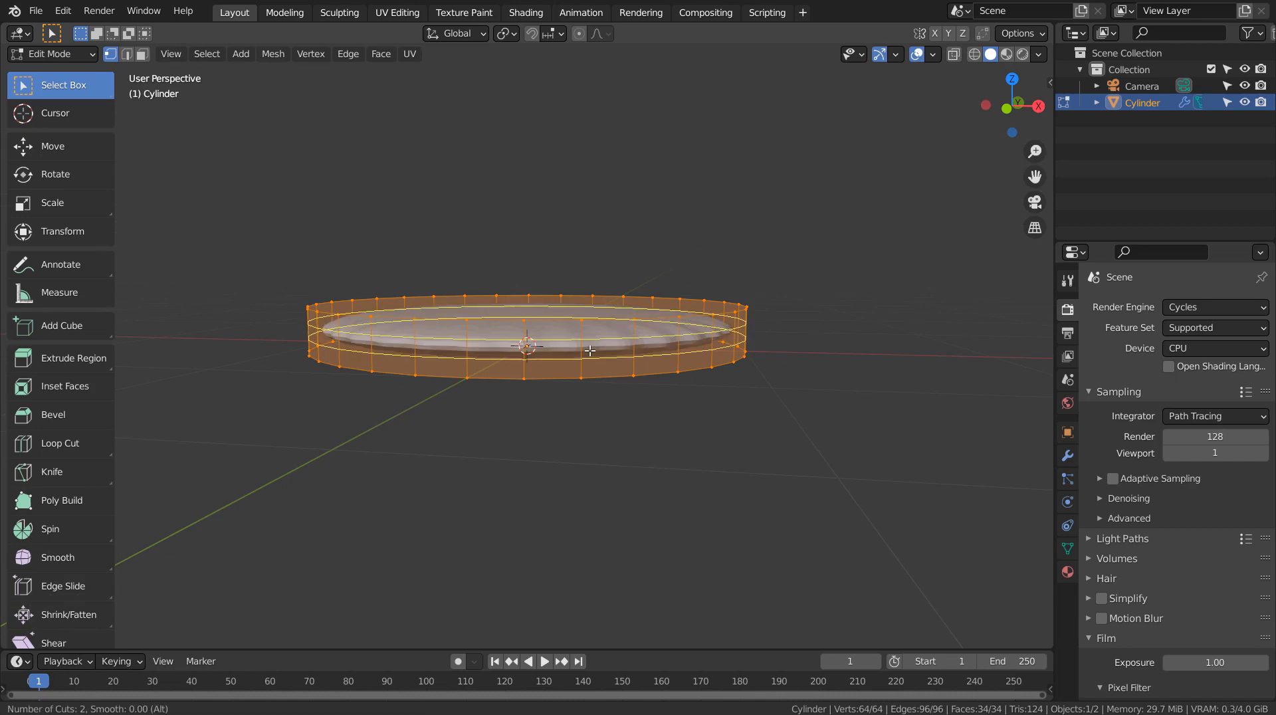
{"action": "left_click", "coordinate": [589, 350]}
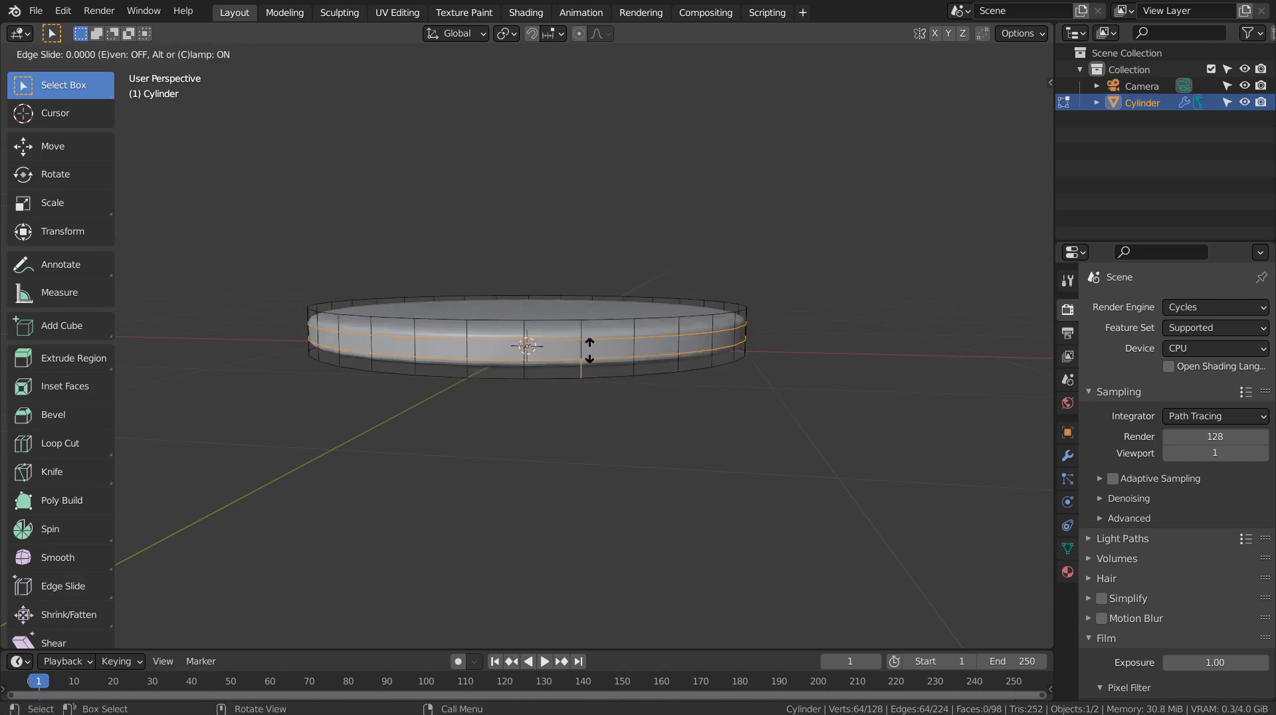
{"action": "left_click", "coordinate": [589, 351]}
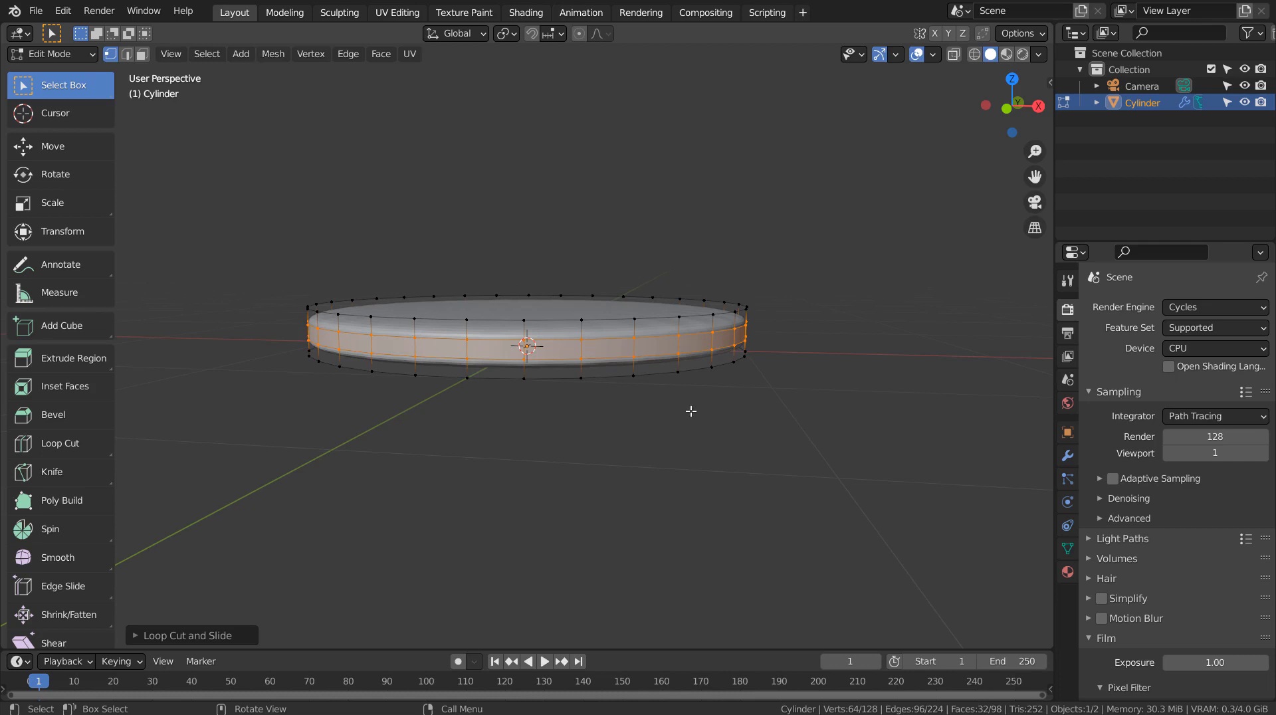
Step: Select the disc's top and bottom faces and inset them by about 0.025 m, then leave Edit Mode
{"action": "left_click", "coordinate": [79, 206]}
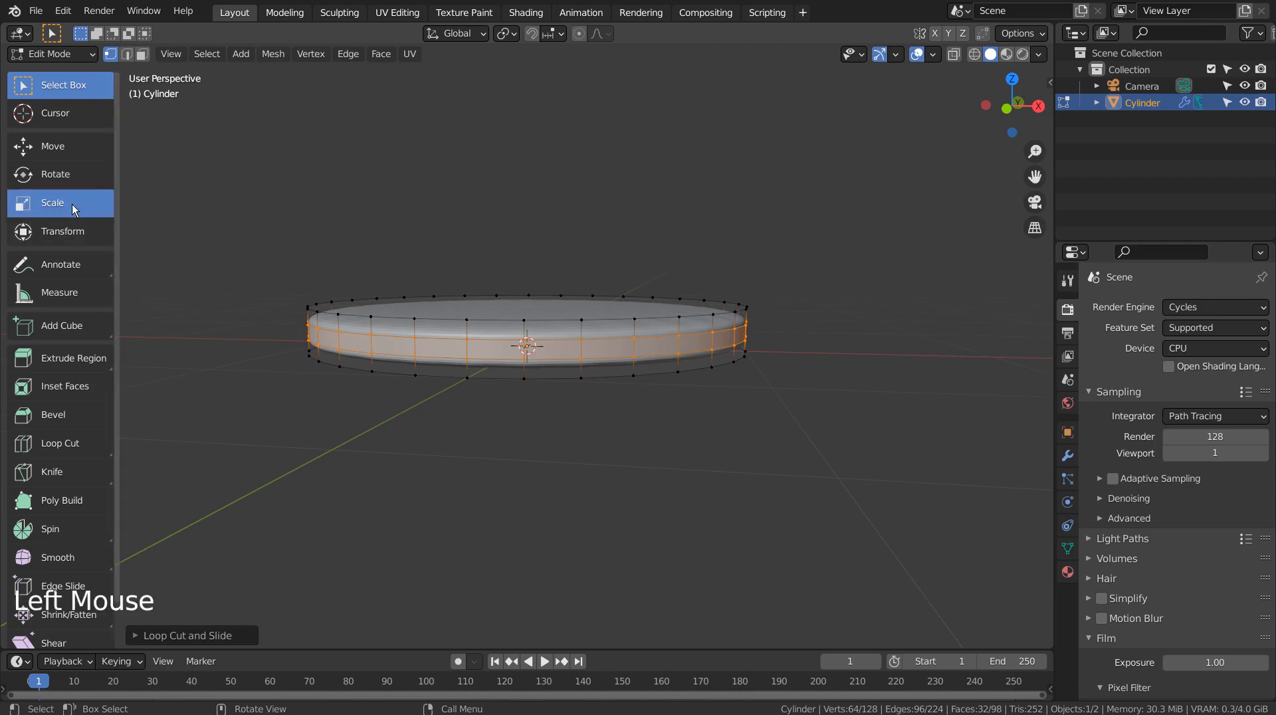
{"action": "left_click_drag", "start_coordinate": [527, 260], "coordinate": [521, 133]}
{"action": "middle_click_drag", "start_coordinate": [683, 371], "coordinate": [663, 338]}
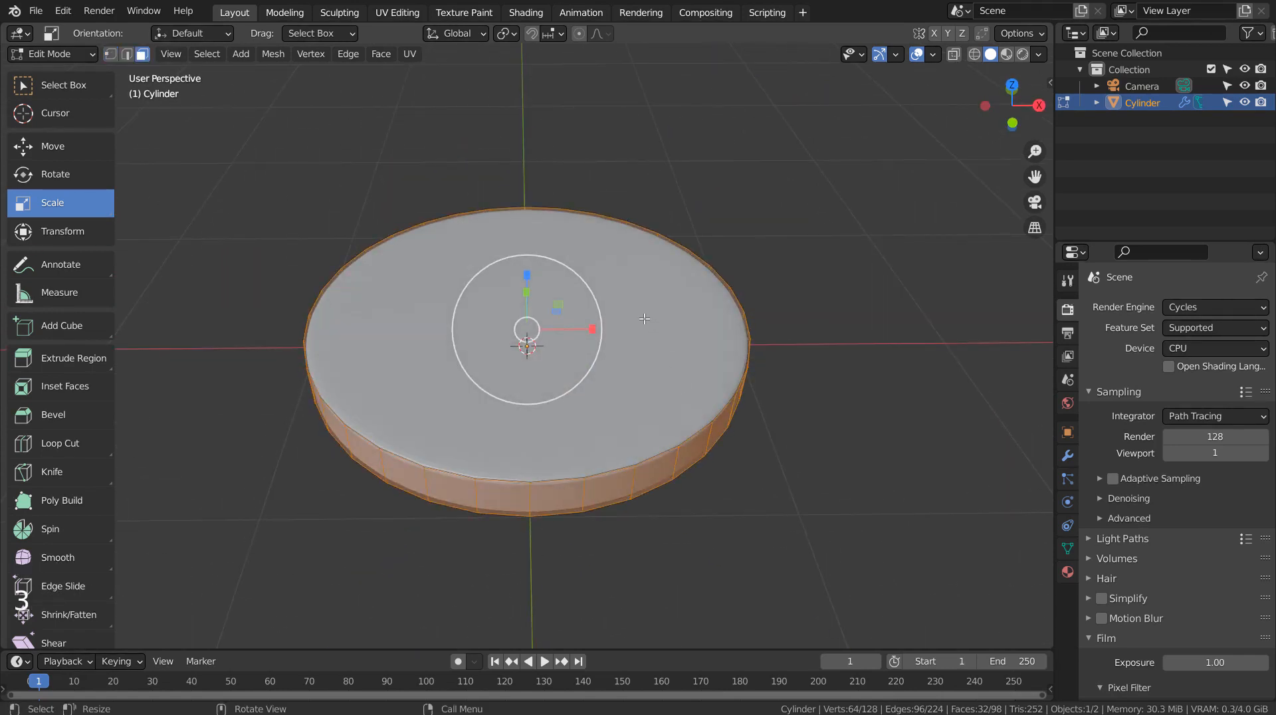
{"action": "left_click", "coordinate": [644, 318]}
{"action": "middle_click_drag", "start_coordinate": [702, 485], "coordinate": [678, 331]}
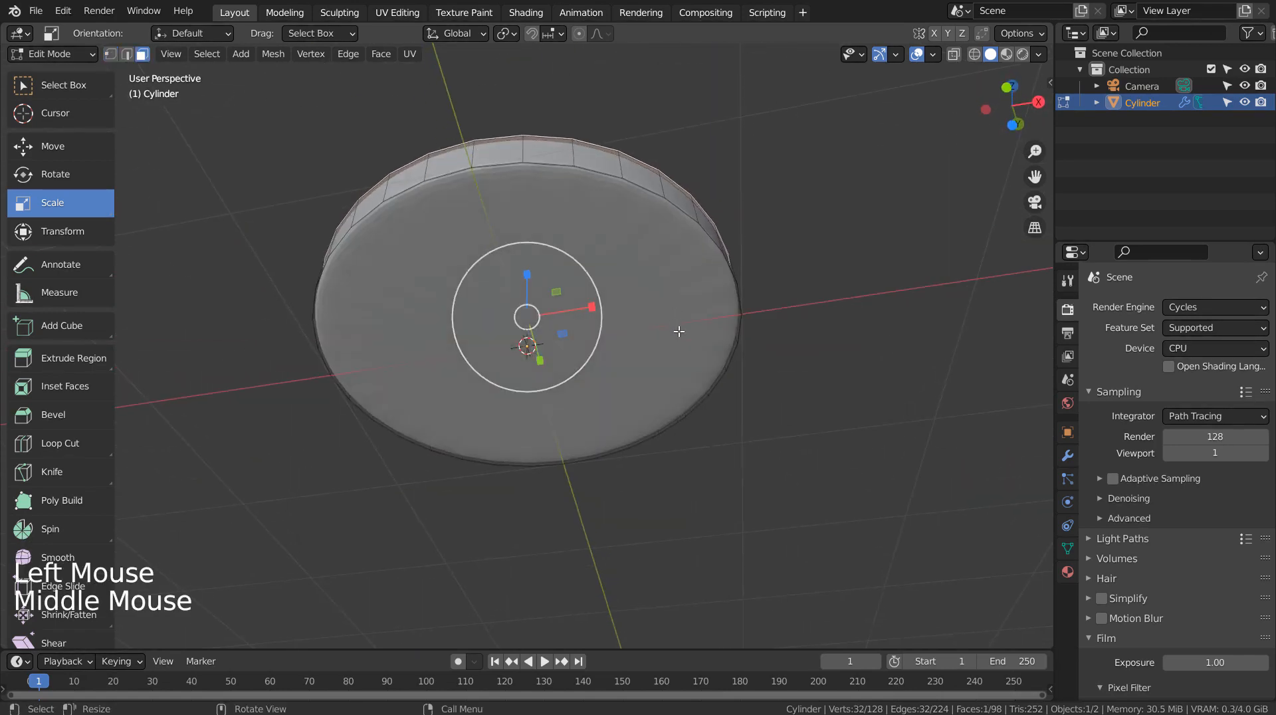
{"action": "left_click", "coordinate": [645, 319], "text": "shift"}
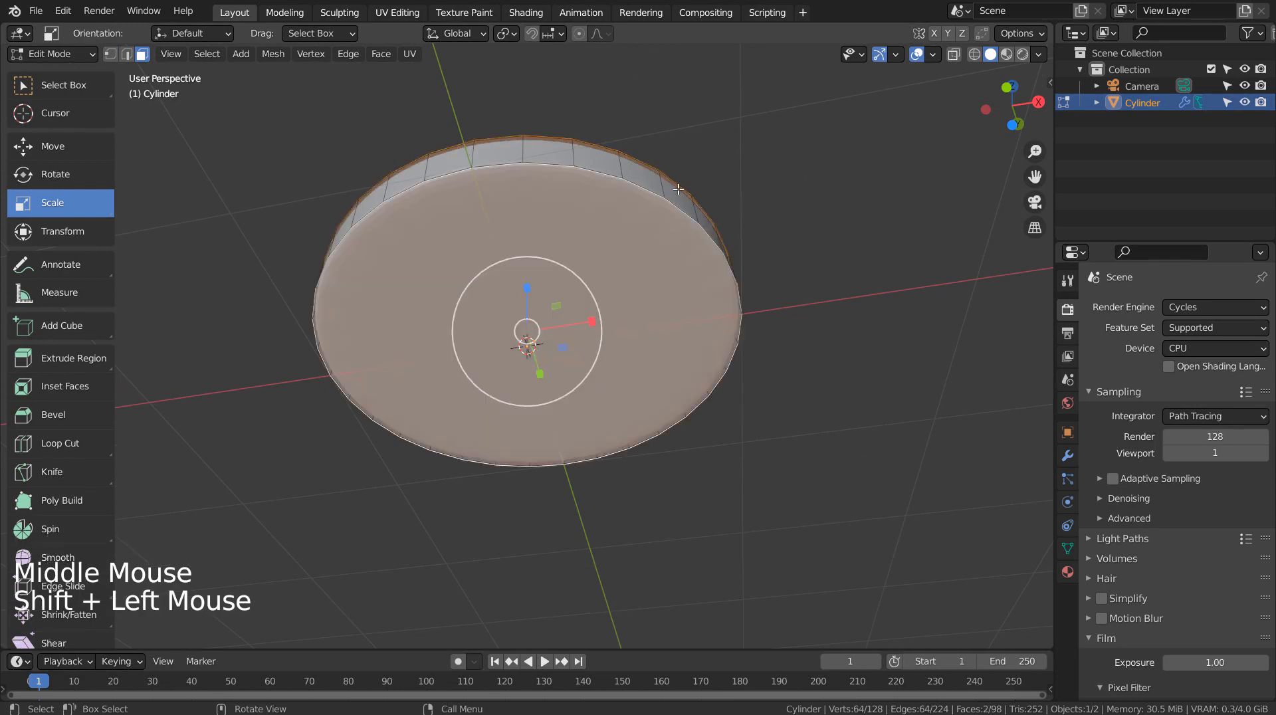
{"action": "middle_click_drag", "start_coordinate": [678, 189], "coordinate": [686, 364]}
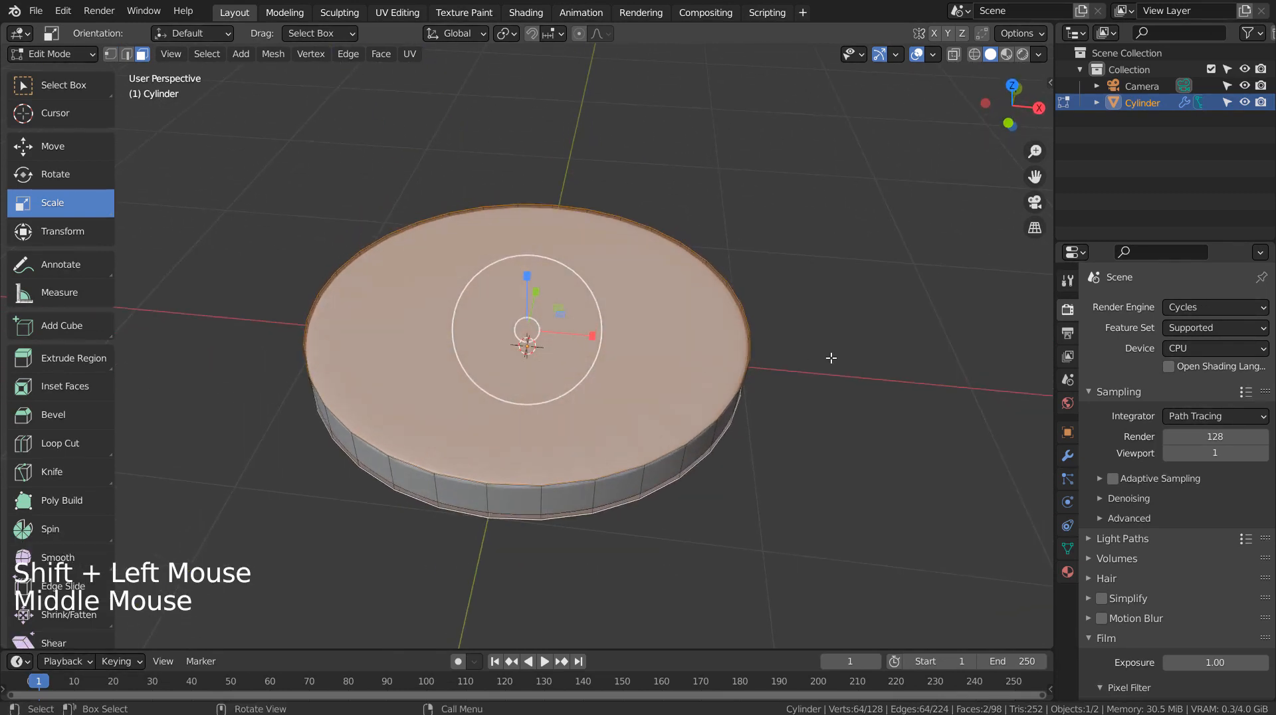
{"action": "key", "text": "i"}
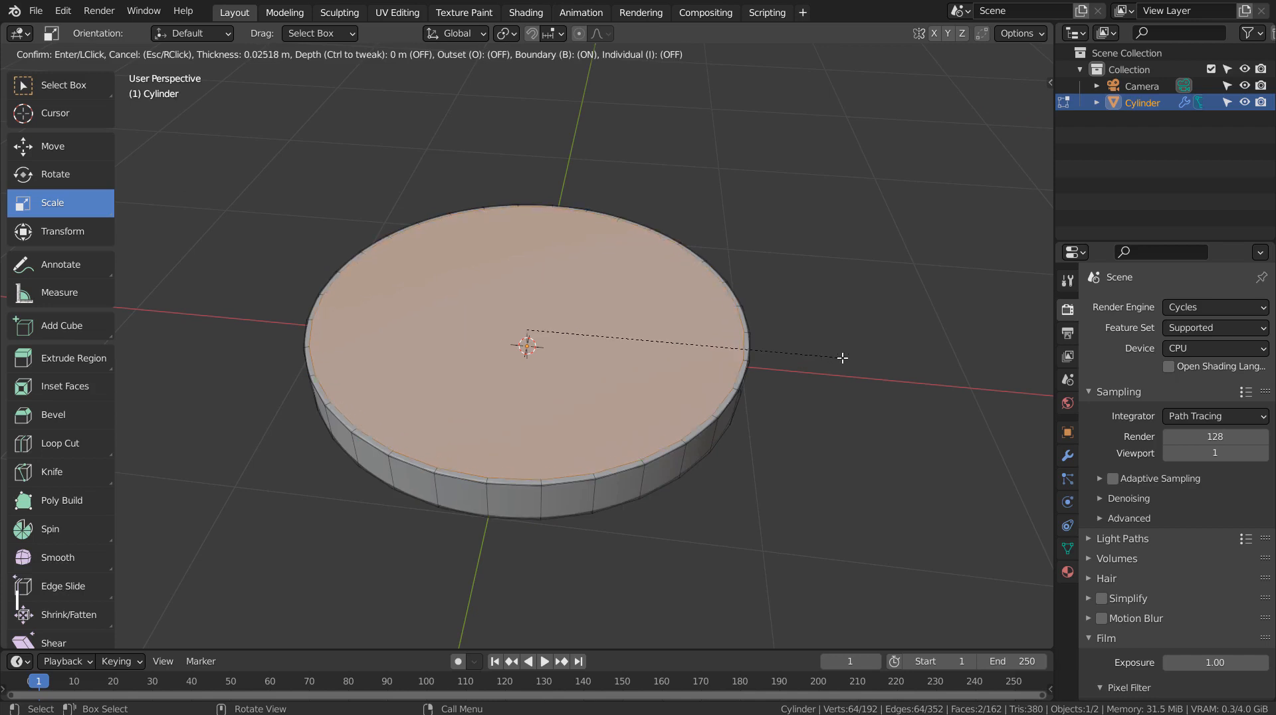
{"action": "left_click", "coordinate": [842, 357]}
{"action": "key", "text": "Tab"}
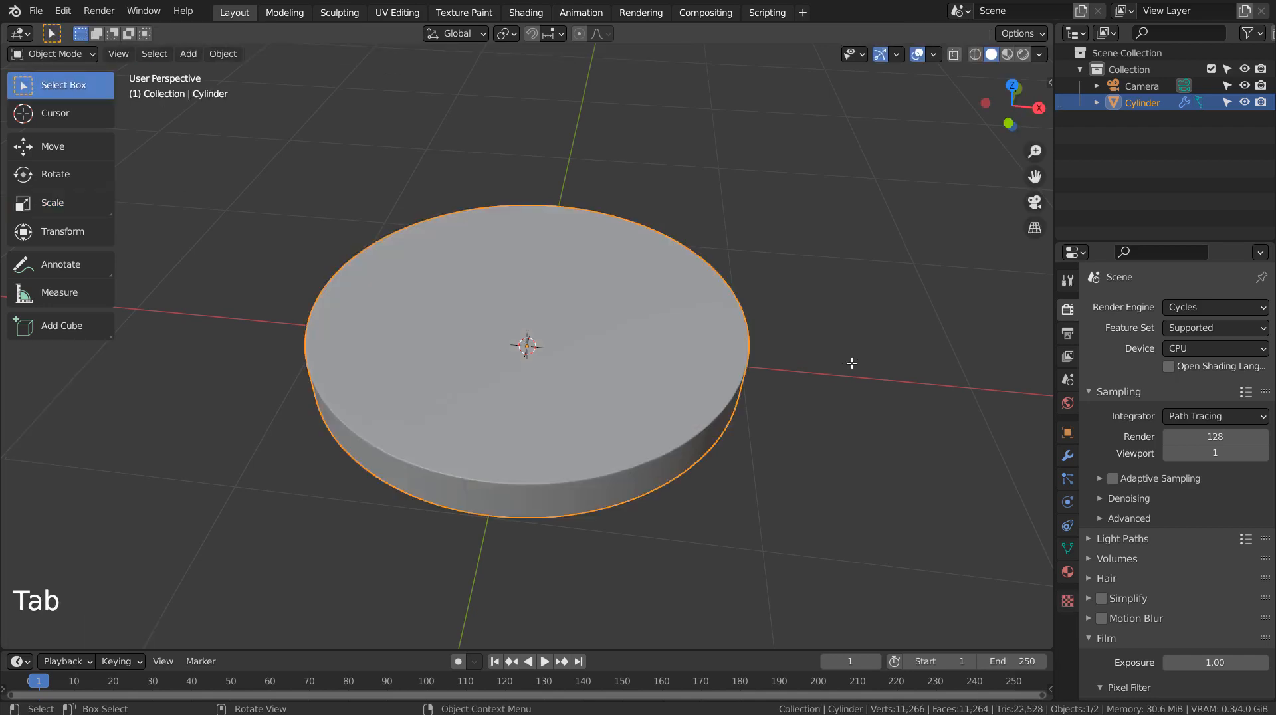
Step: Deselect the disc and add a HoneyComb mesh from the mesh extras
{"action": "middle_click_drag", "start_coordinate": [826, 476], "coordinate": [811, 441]}
{"action": "scroll", "coordinate": [811, 432], "scroll_direction": "down", "scroll_amount": 6}
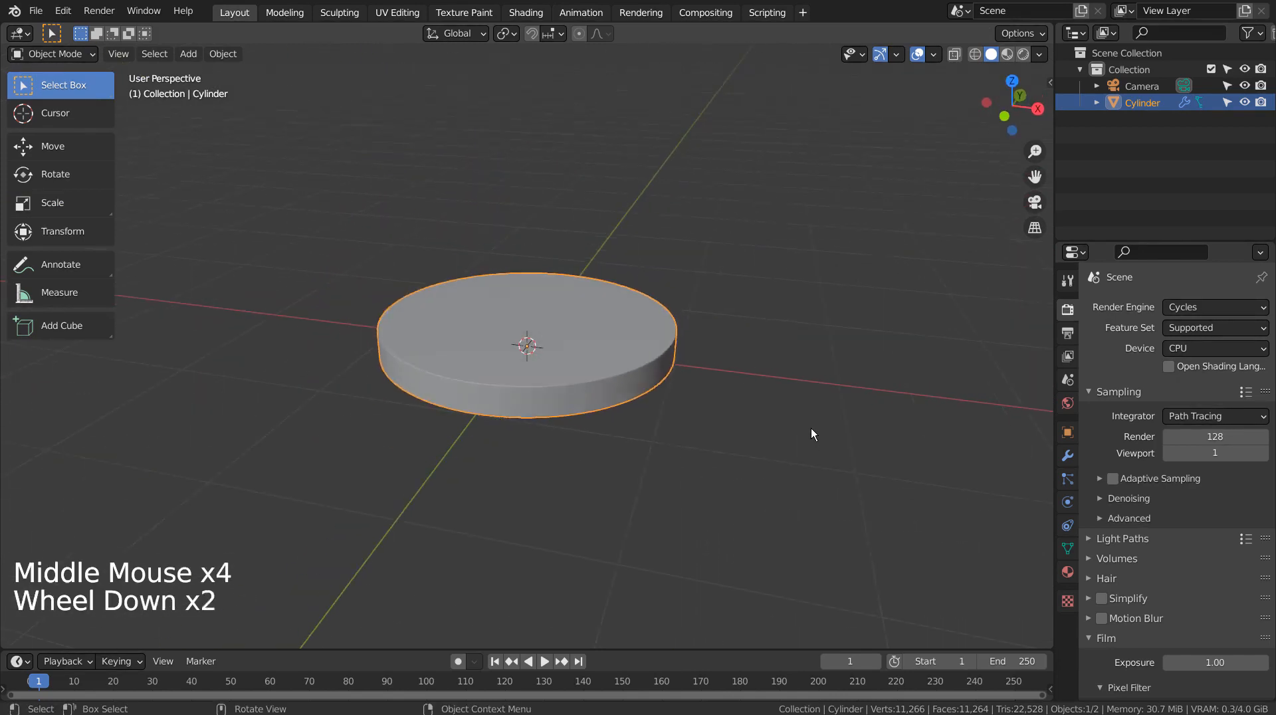
{"action": "left_click", "coordinate": [810, 428]}
{"action": "key", "text": "shift+a"}
{"action": "mouse_move", "coordinate": [792, 308]}
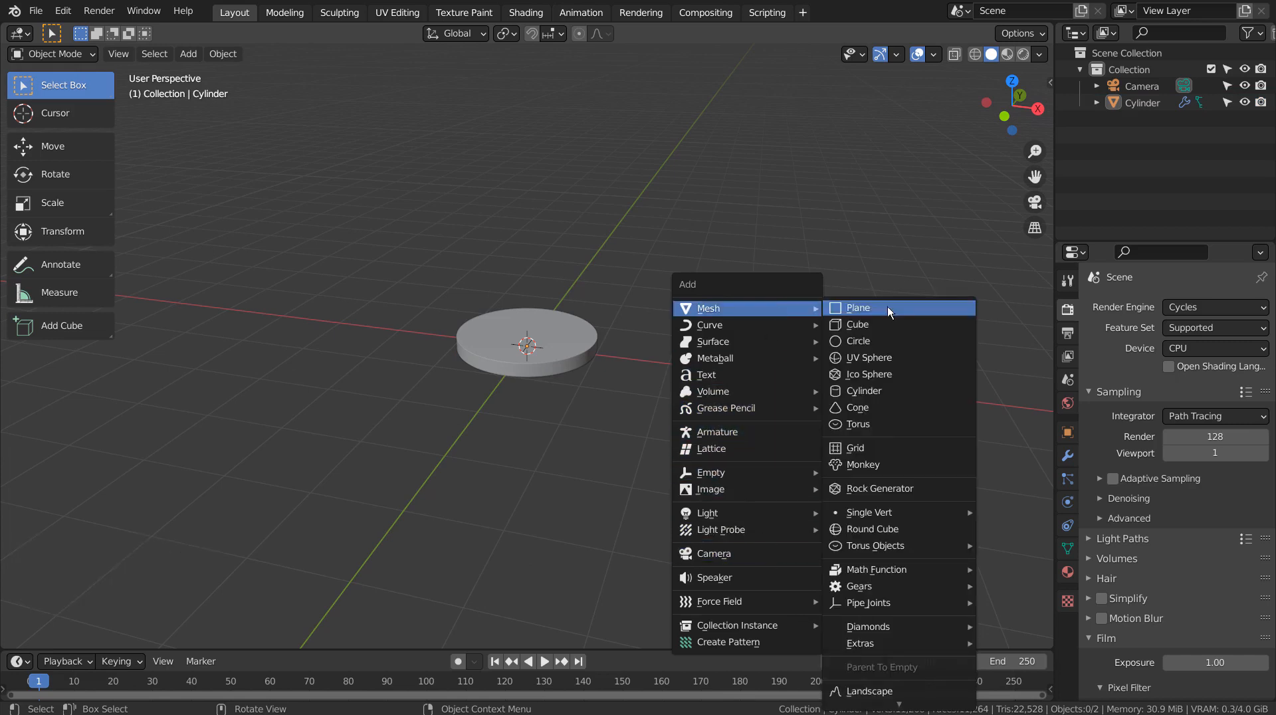
{"action": "mouse_move", "coordinate": [906, 640]}
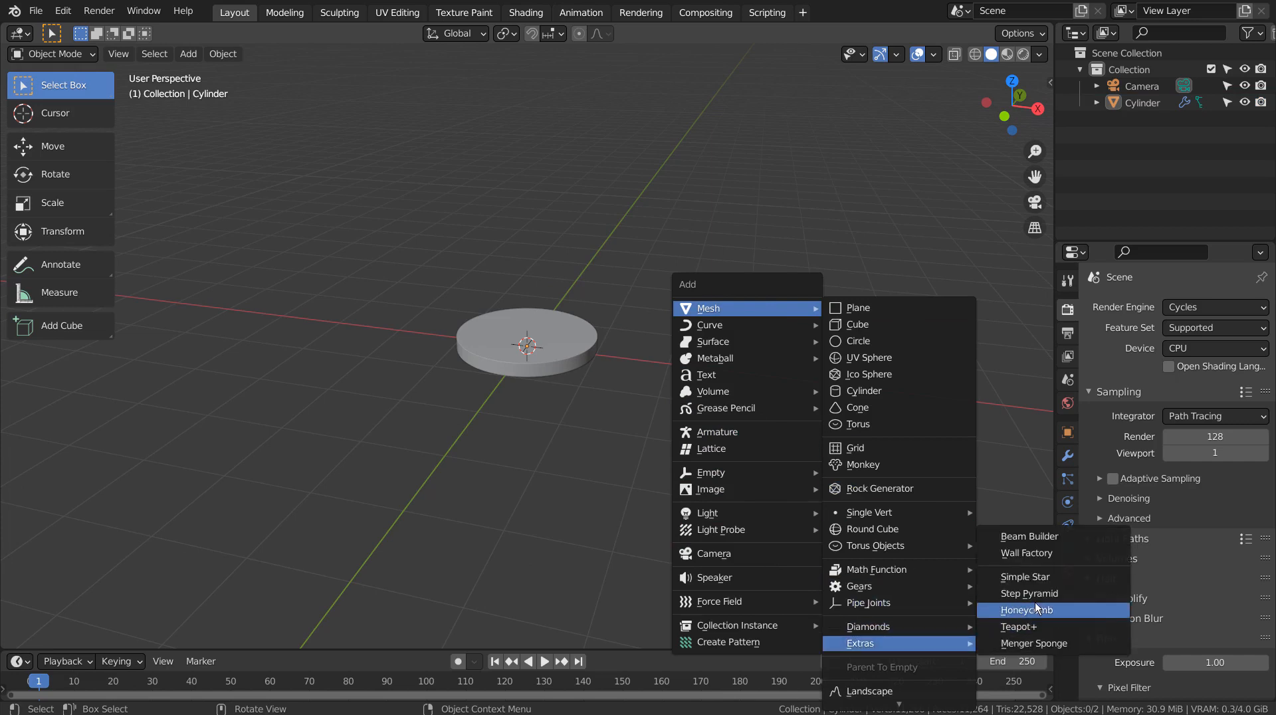
{"action": "left_click", "coordinate": [1105, 606]}
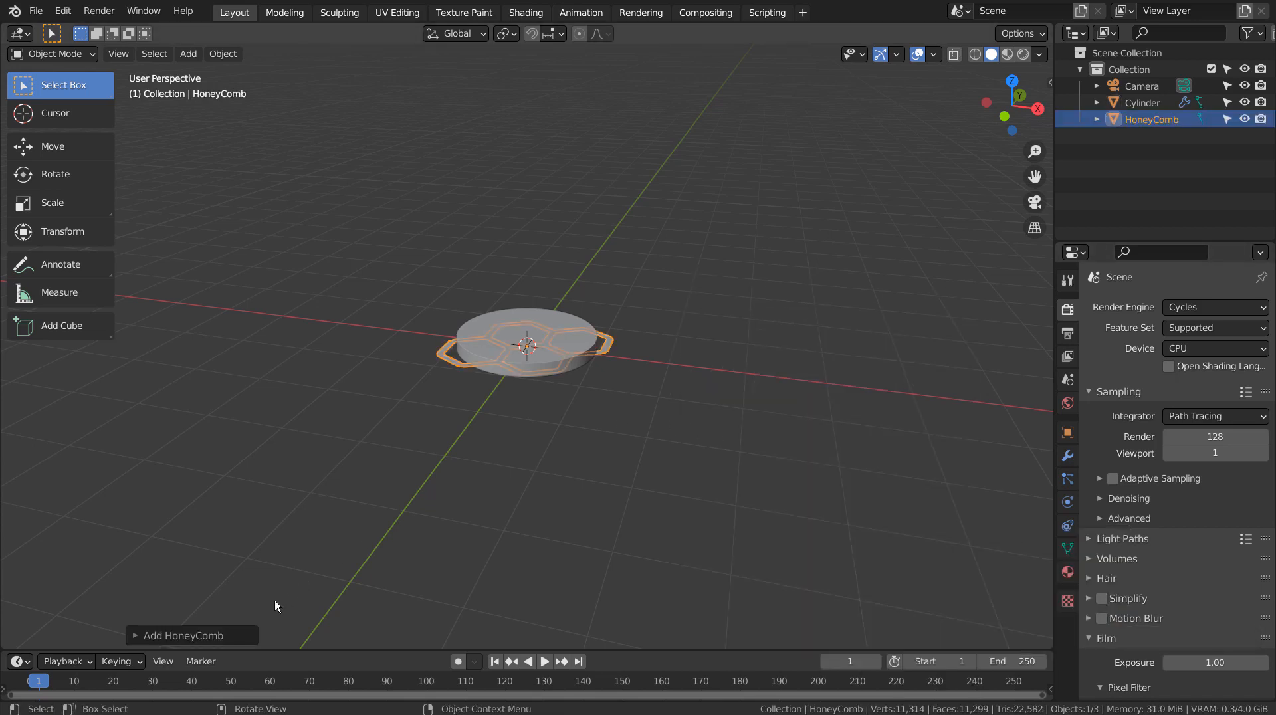
Step: Set the HoneyComb's number of rows and columns to 25 each
{"action": "left_click", "coordinate": [231, 630]}
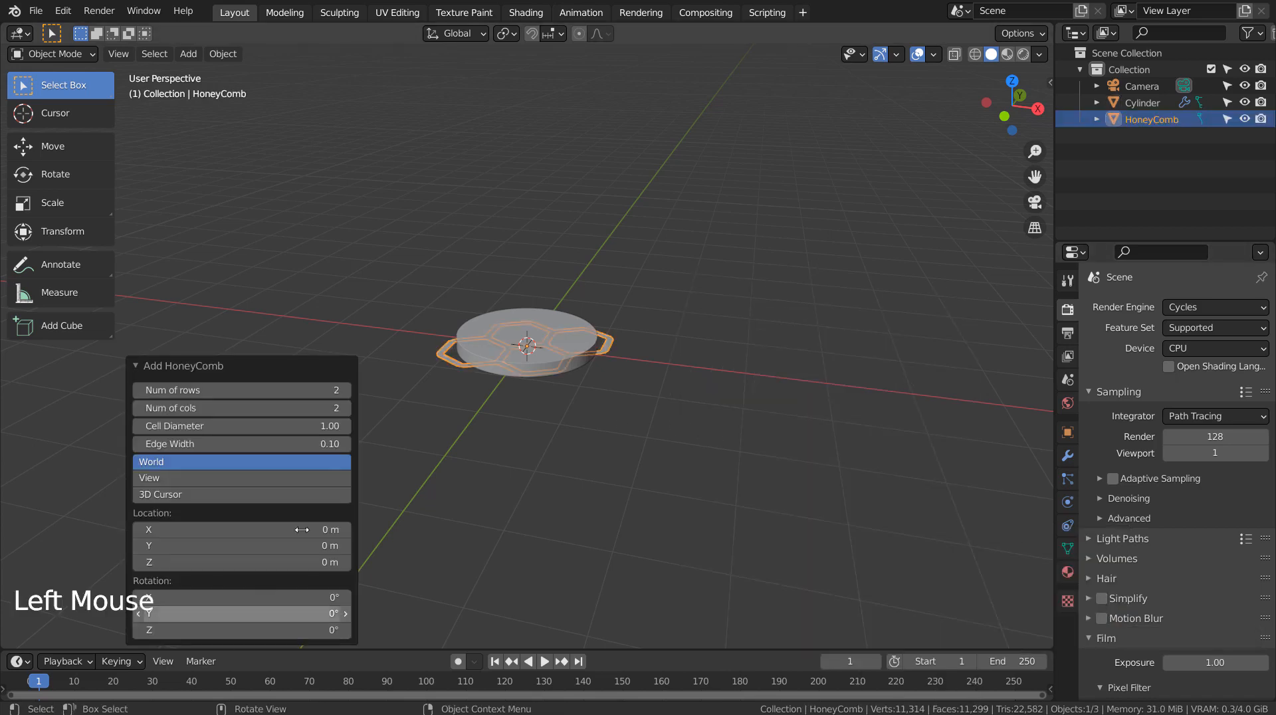
{"action": "double_click", "coordinate": [282, 388]}
{"action": "type", "text": "25"}
{"action": "key", "text": "Tab"}
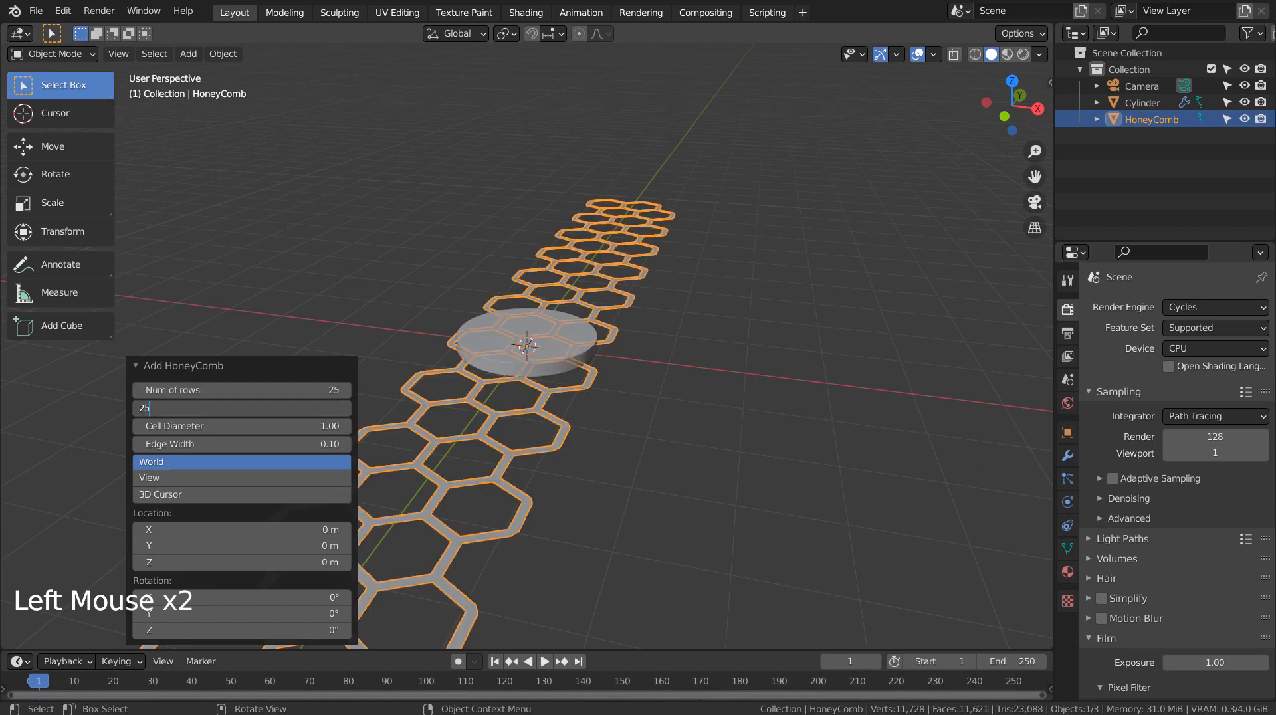
{"action": "key", "text": "Return"}
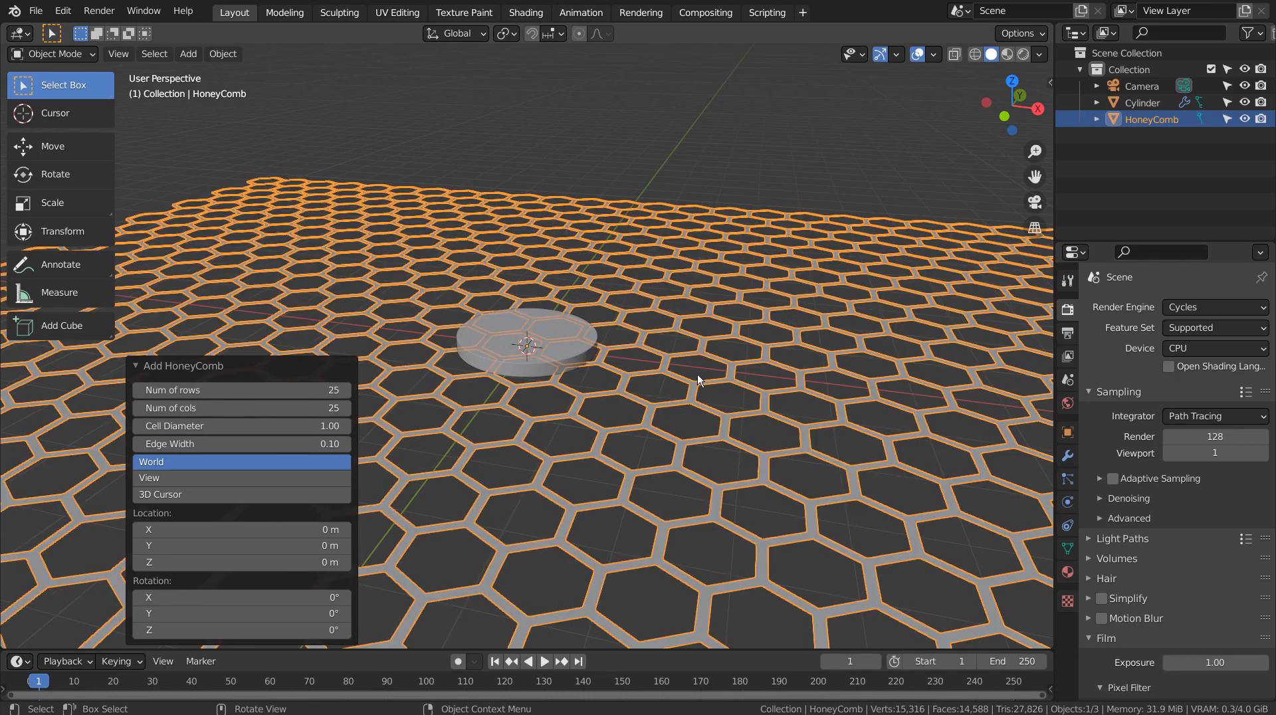
Step: Deselect everything and add a Circle simple curve with the 3D option
{"action": "left_click", "coordinate": [791, 168]}
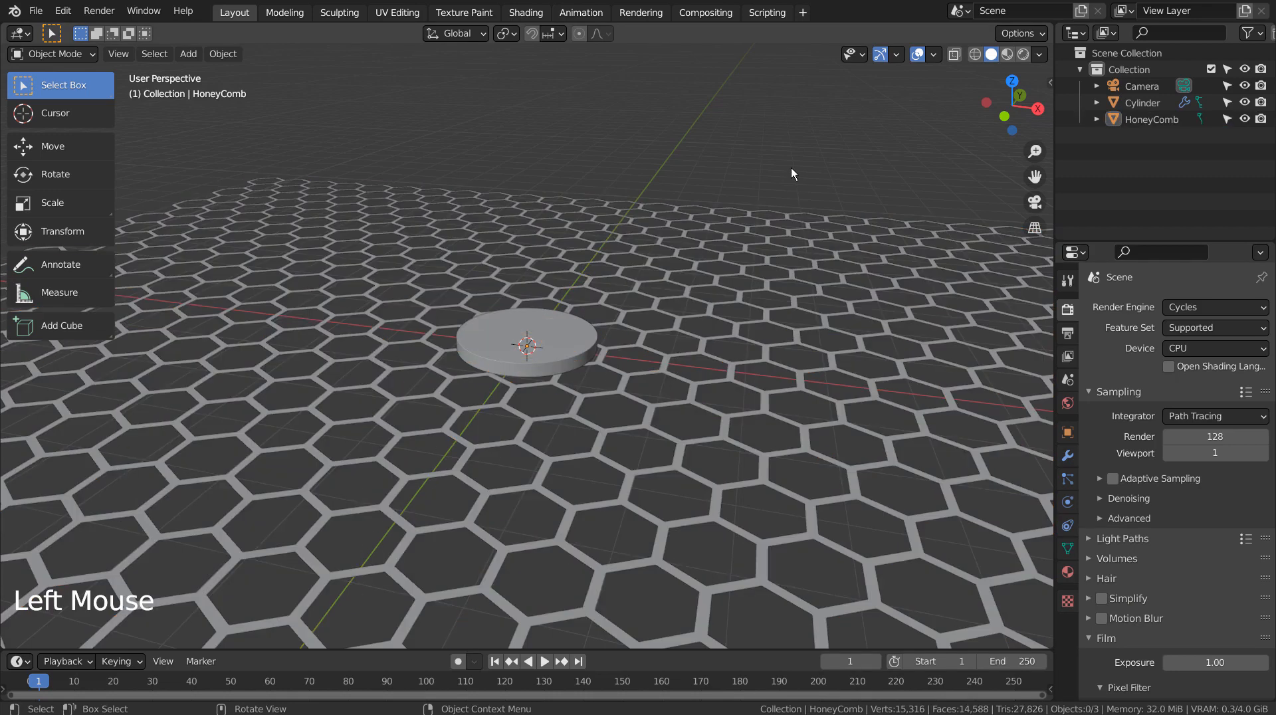
{"action": "key", "text": "shift+a"}
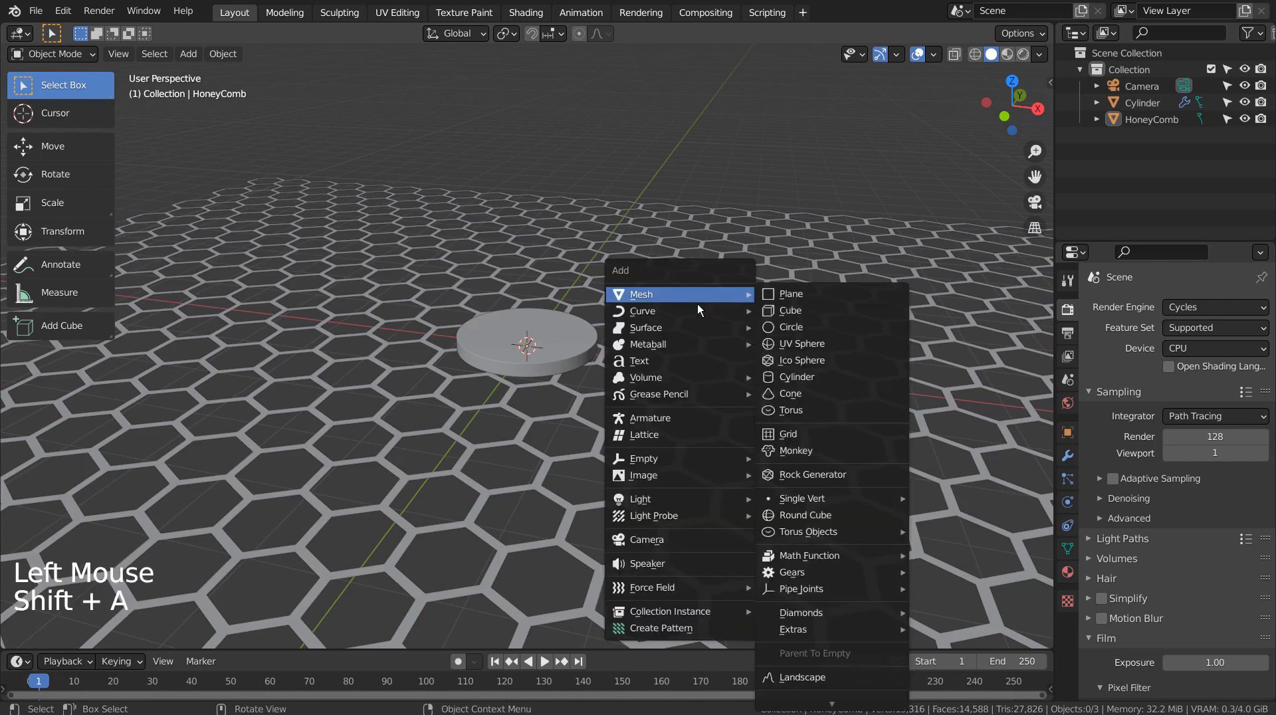
{"action": "mouse_move", "coordinate": [680, 310]}
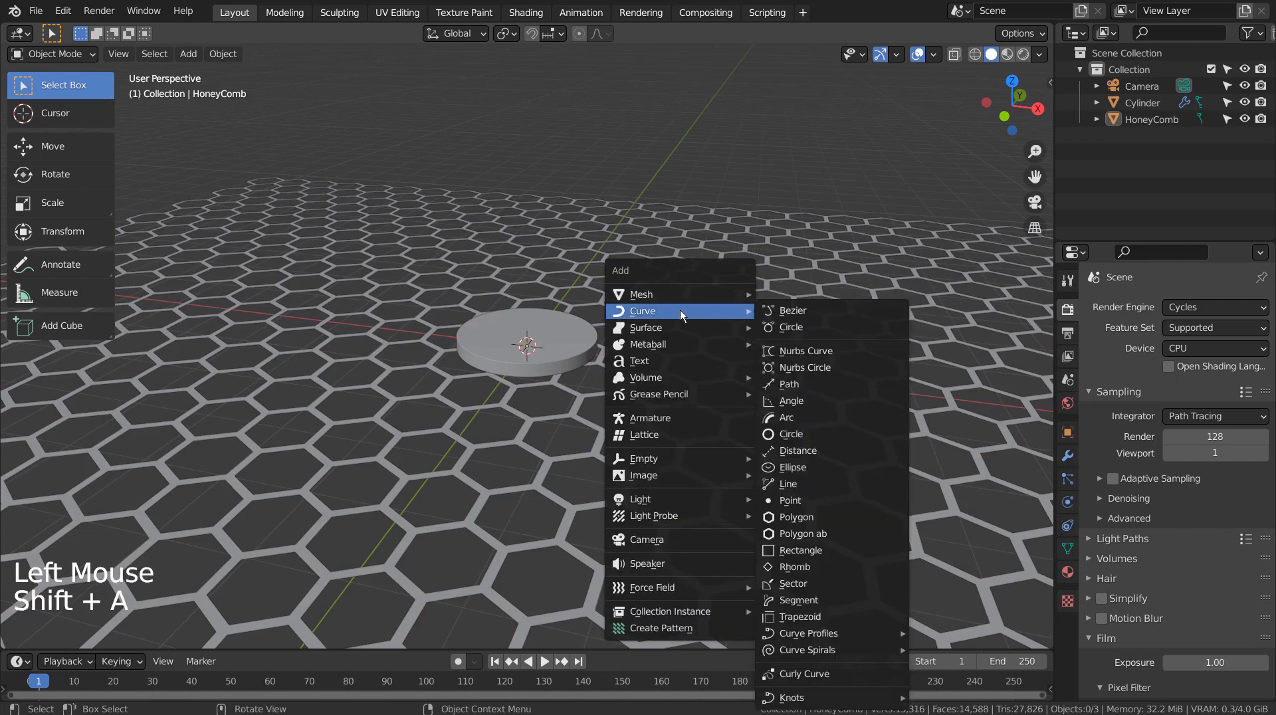
{"action": "left_click", "coordinate": [811, 436]}
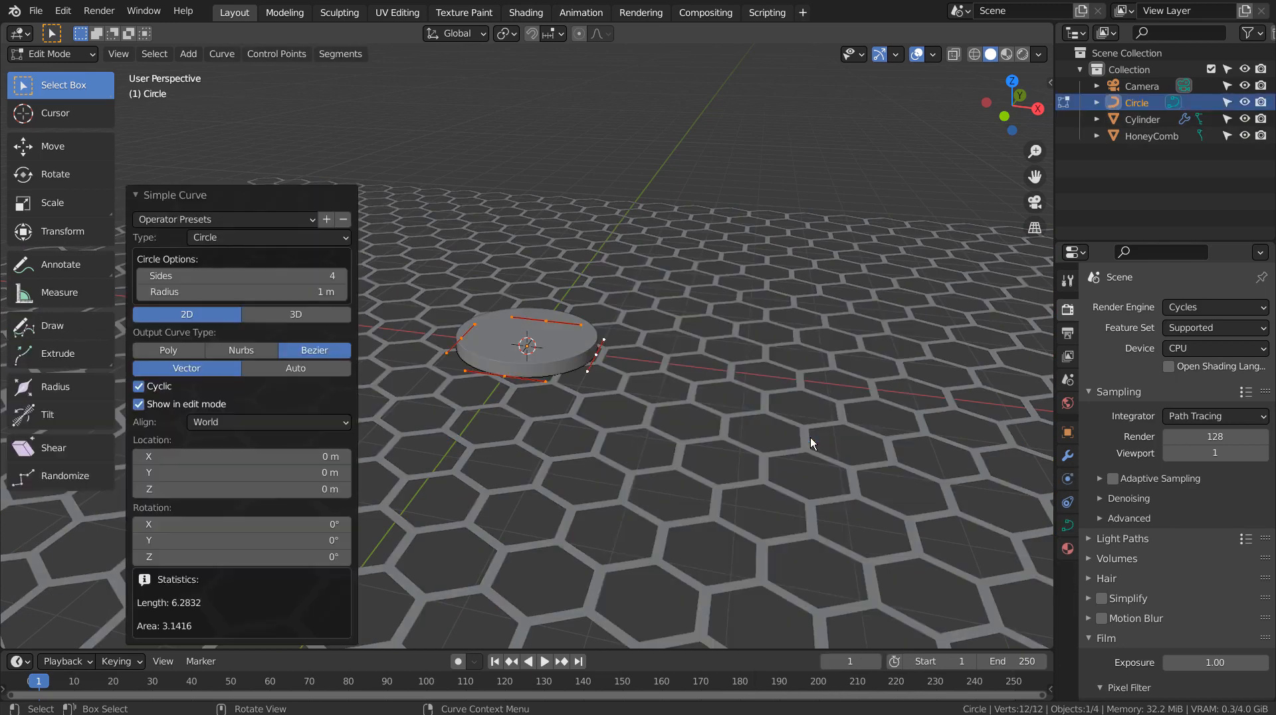
{"action": "left_click", "coordinate": [277, 315]}
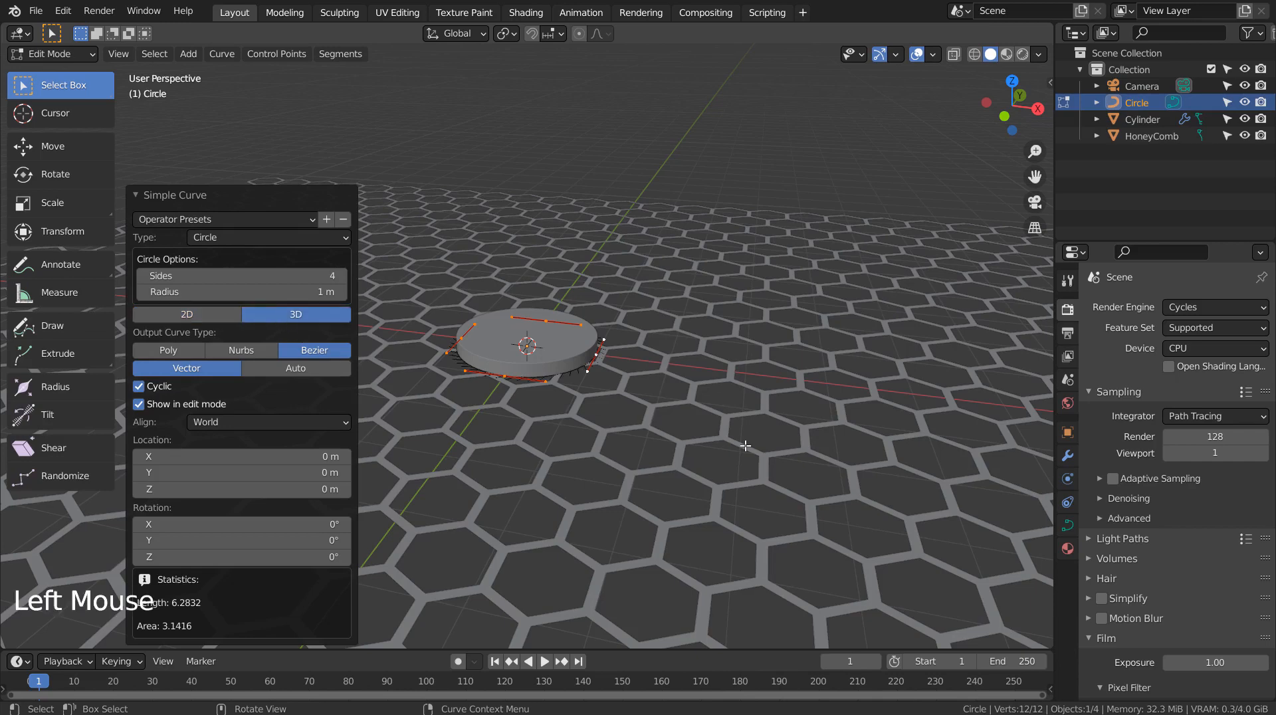
Step: Leave Edit Mode on the circle curve and undo an attempted scale of it
{"action": "key", "text": "Tab"}
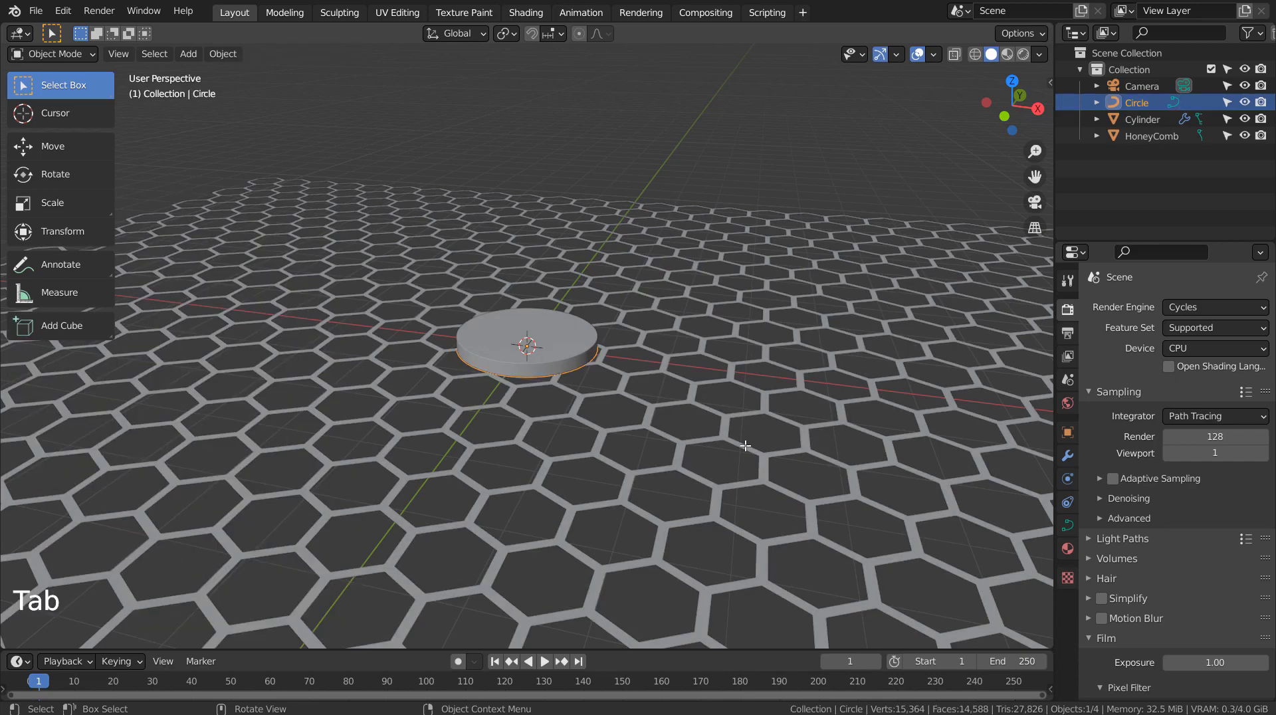
{"action": "key", "text": "s"}
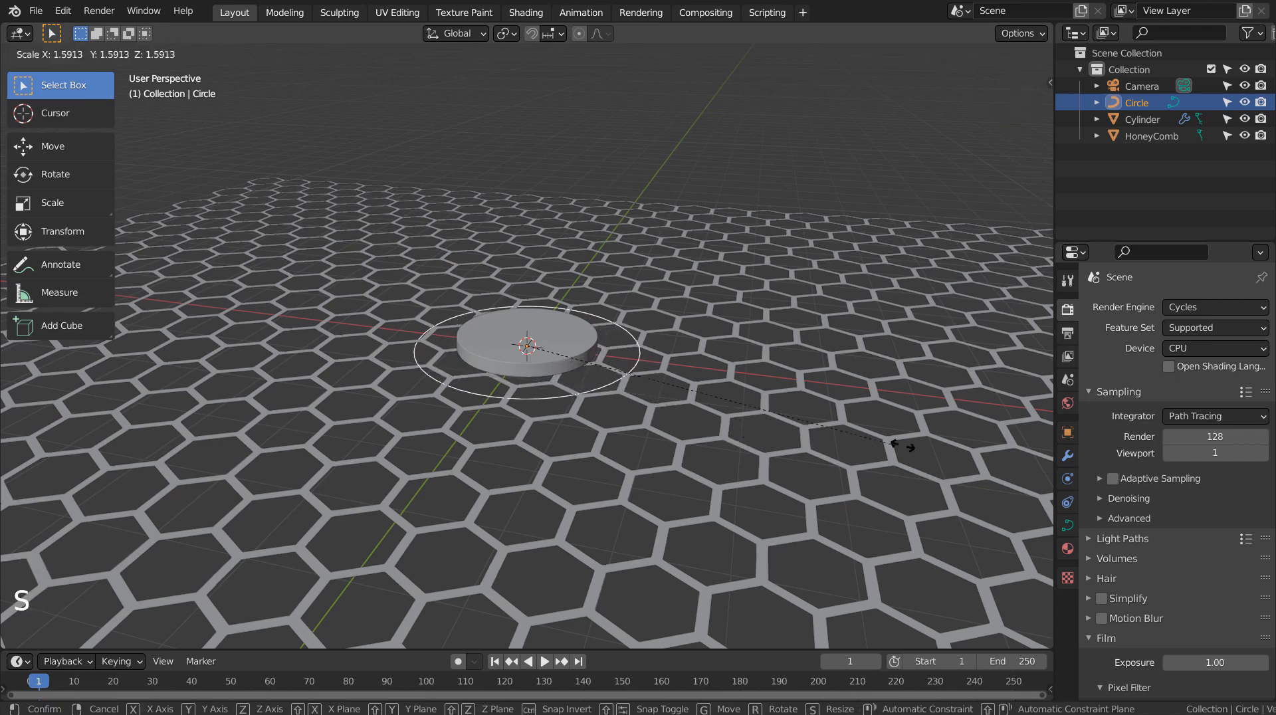
{"action": "left_click", "coordinate": [935, 457]}
{"action": "key", "text": "ctrl+z"}
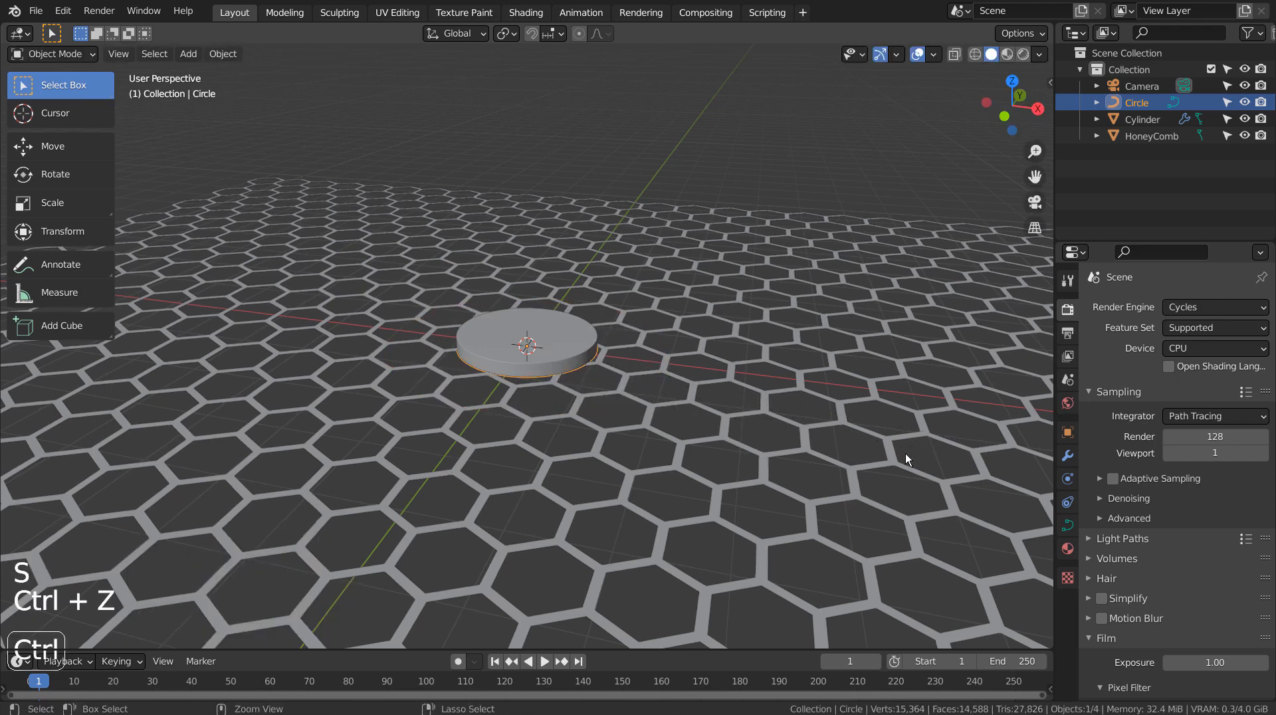
Step: Add a Curve modifier to the HoneyComb and set its curve object to Circle
{"action": "left_click", "coordinate": [831, 290]}
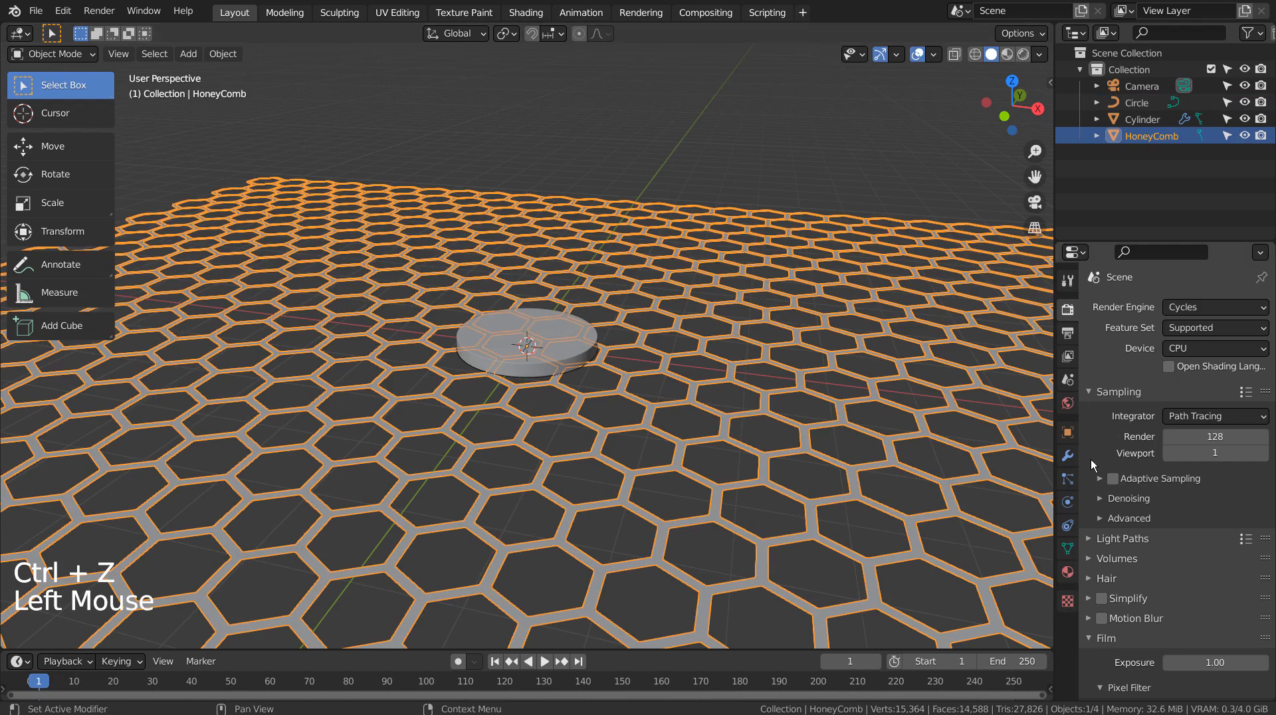
{"action": "left_click", "coordinate": [1067, 456]}
{"action": "left_click", "coordinate": [1143, 308]}
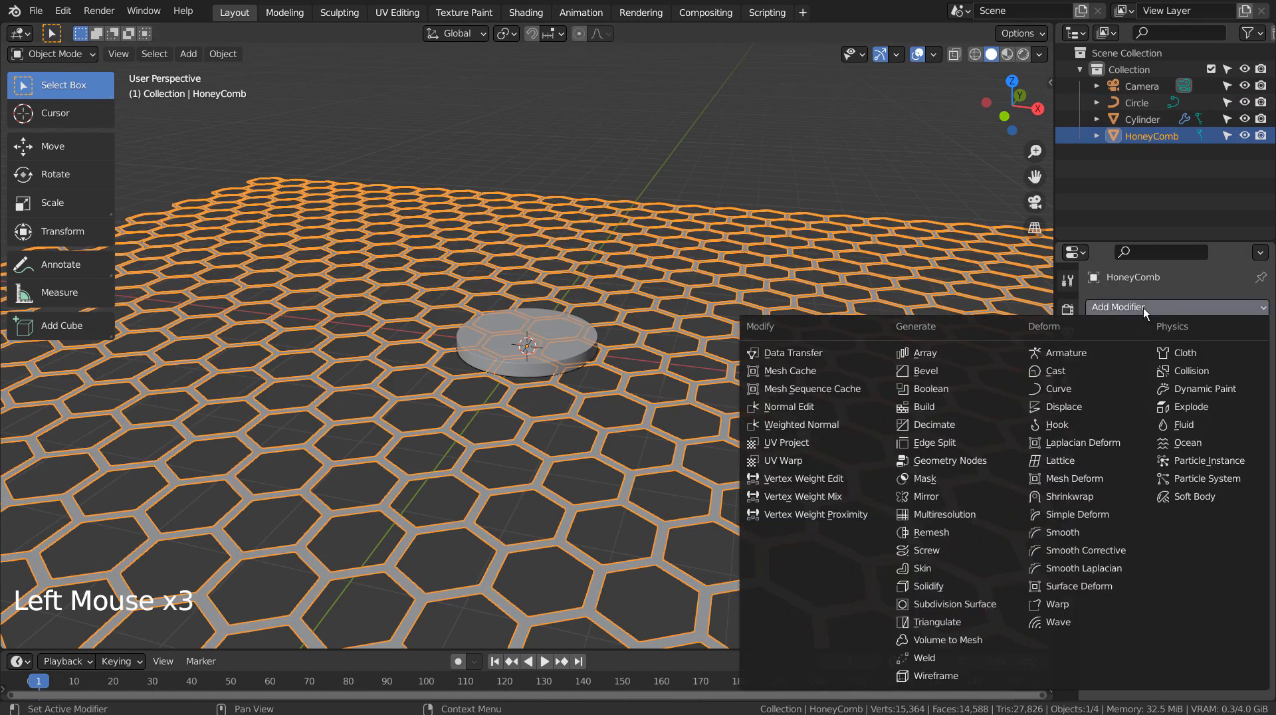
{"action": "left_click", "coordinate": [1070, 389]}
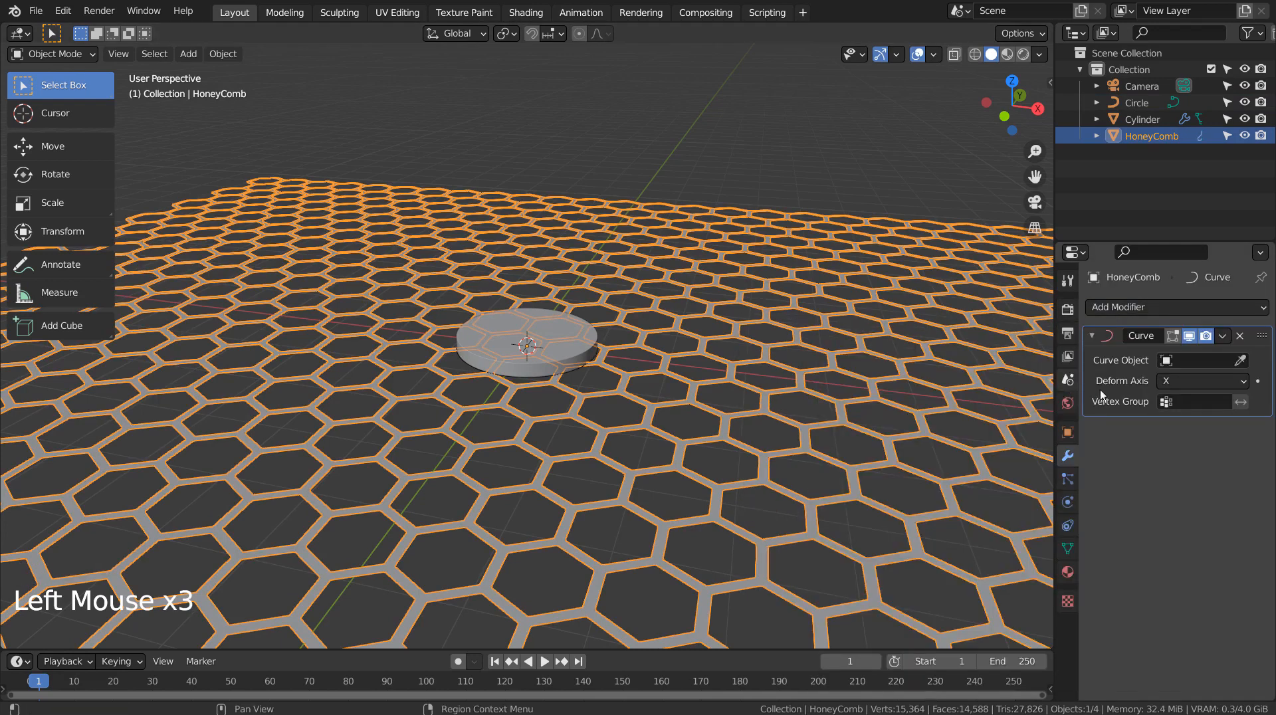
{"action": "left_click", "coordinate": [1166, 364]}
{"action": "left_click", "coordinate": [1147, 387]}
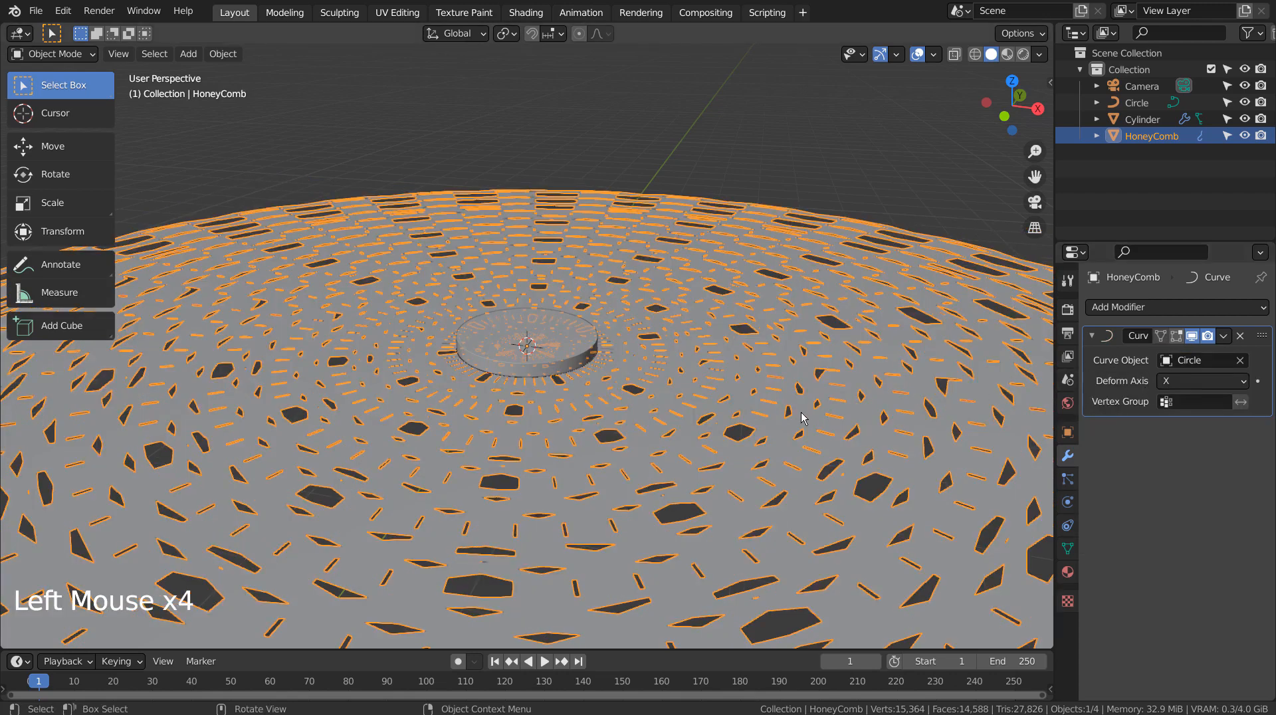
Step: Set the Curve modifier's deform axis to Y
{"action": "left_click", "coordinate": [1203, 381]}
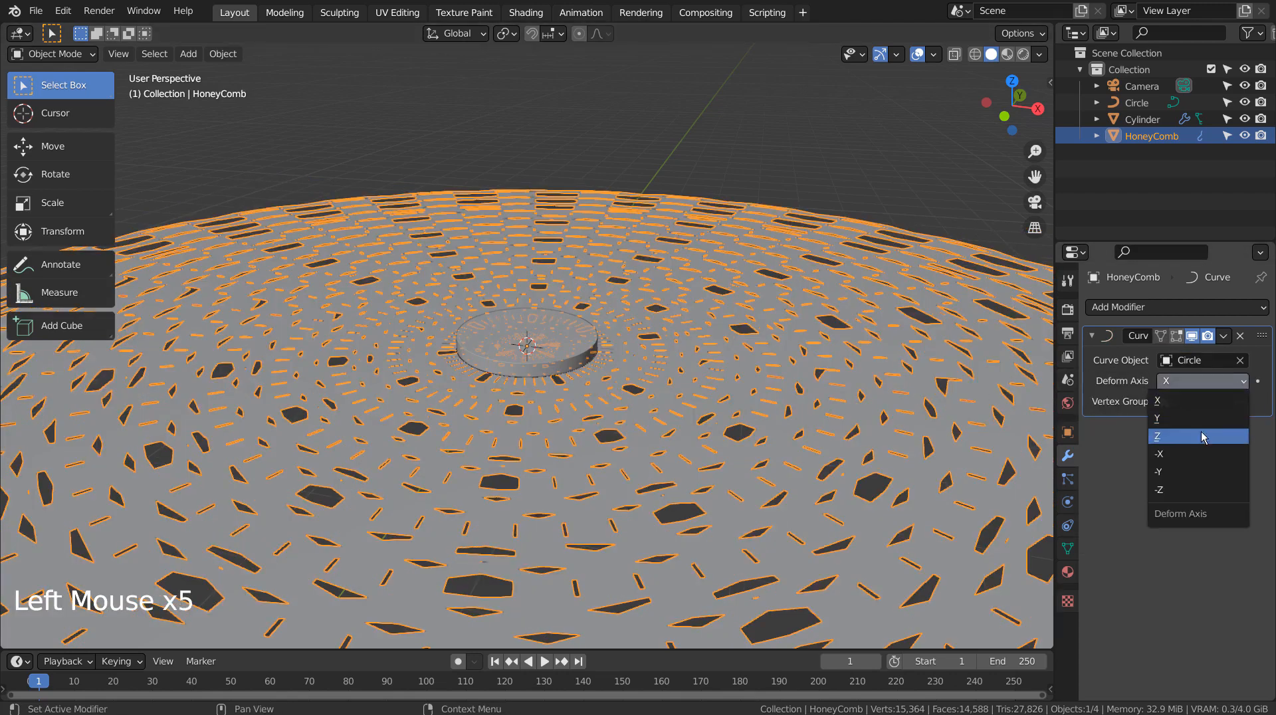
{"action": "left_click", "coordinate": [1200, 436]}
{"action": "middle_click_drag", "start_coordinate": [943, 431], "coordinate": [997, 409]}
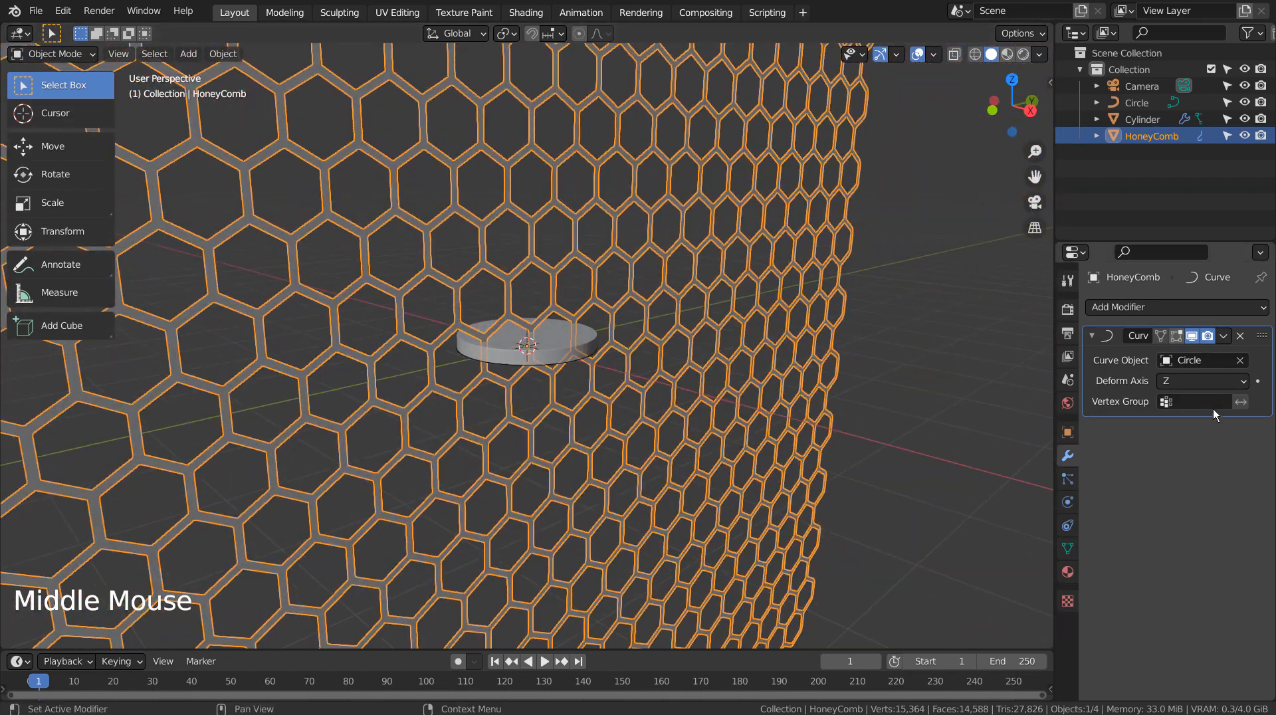
{"action": "left_click", "coordinate": [1215, 382]}
{"action": "left_click", "coordinate": [1203, 417]}
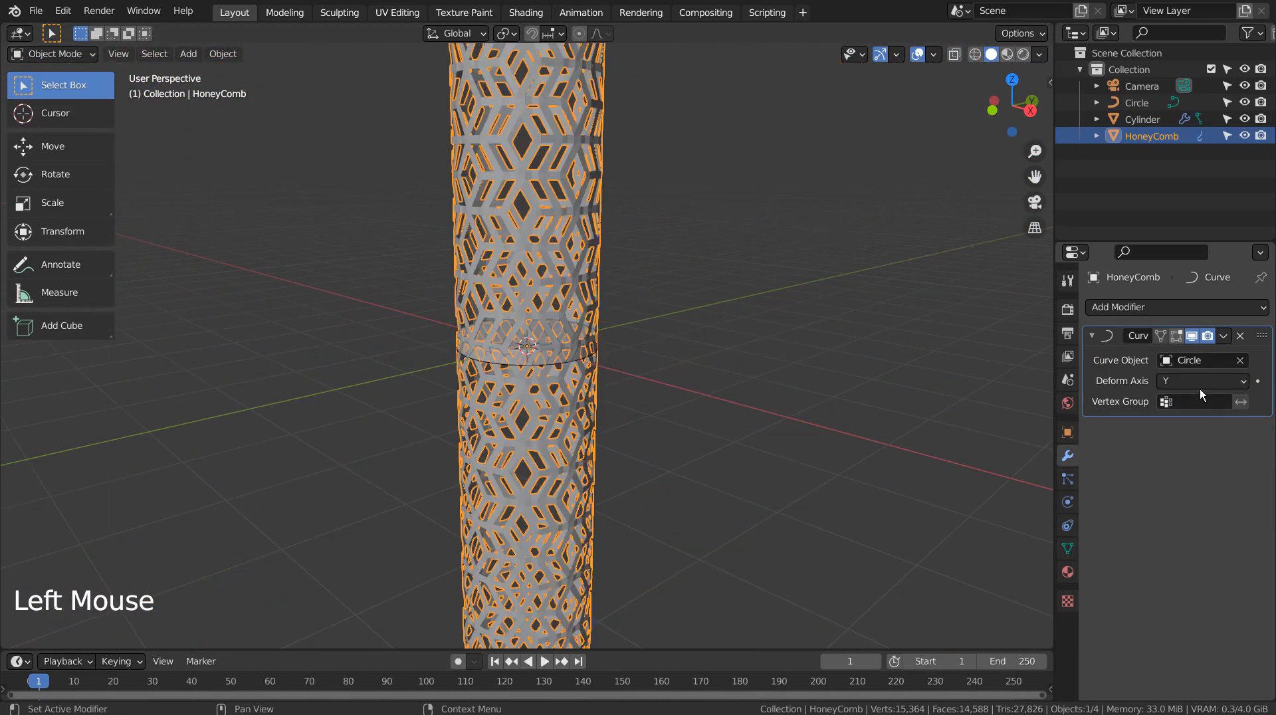
{"action": "scroll", "coordinate": [856, 437], "scroll_direction": "down", "scroll_amount": 5}
{"action": "scroll", "coordinate": [845, 437], "scroll_direction": "up", "scroll_amount": 10}
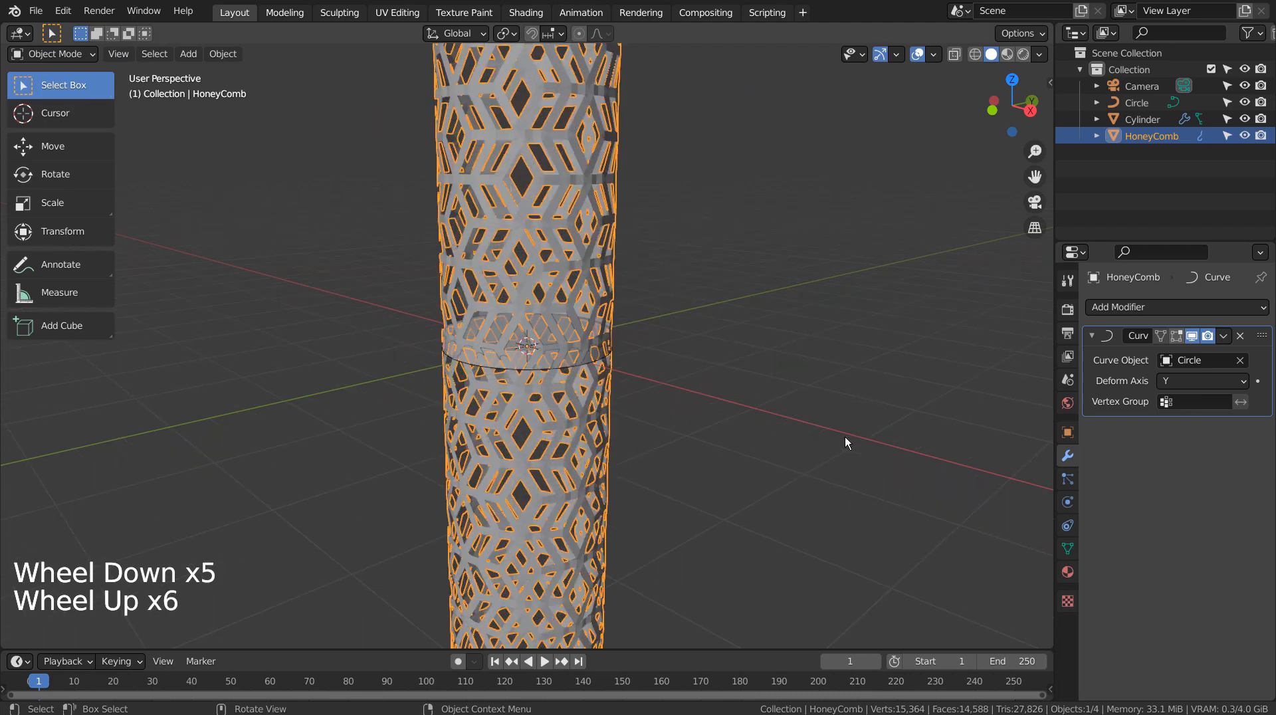
Step: Try scaling the HoneyComb along Z, then undo that scale
{"action": "key", "text": "s"}
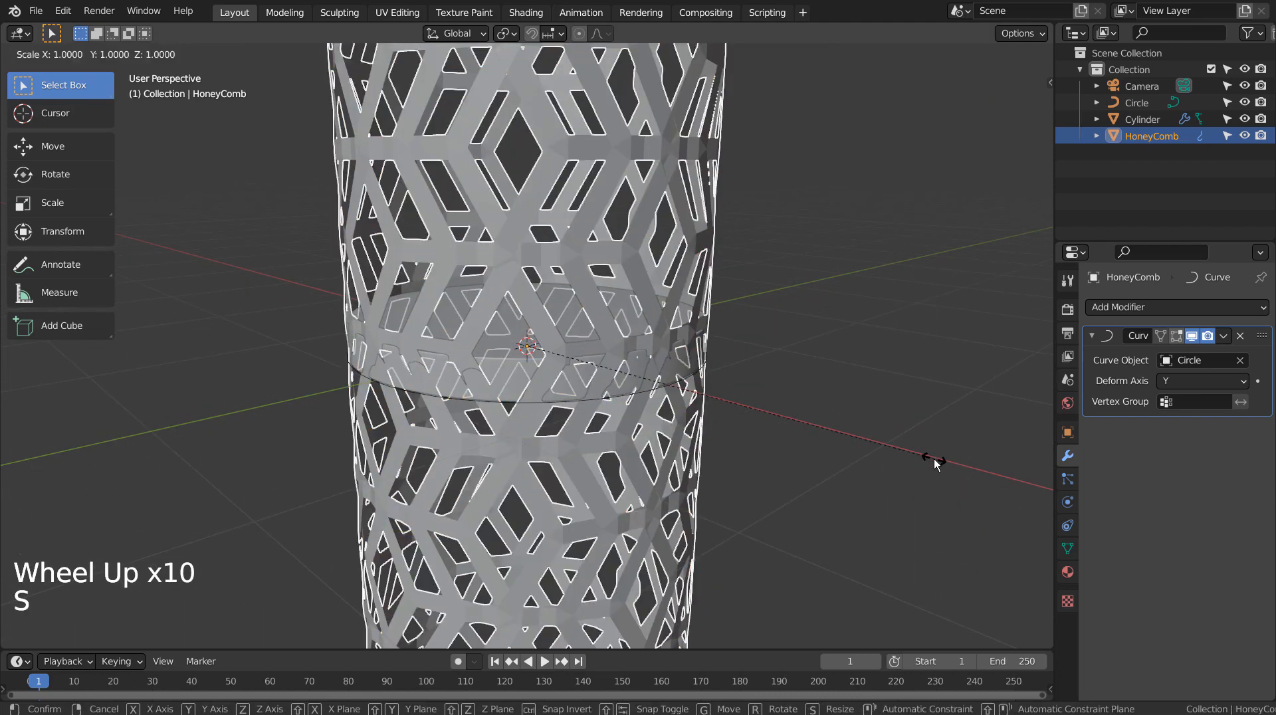
{"action": "key", "text": "z"}
{"action": "left_click", "coordinate": [671, 397]}
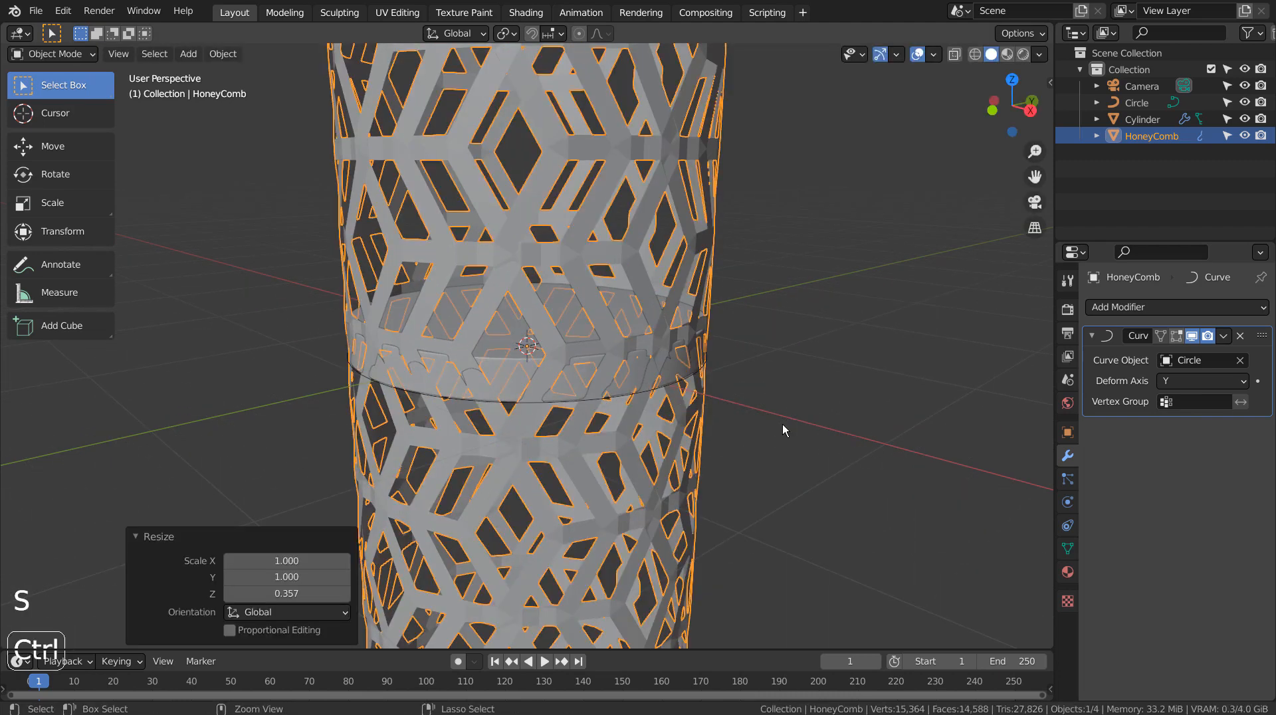
{"action": "scroll", "coordinate": [783, 424], "scroll_direction": "down", "scroll_amount": 5}
{"action": "key", "text": "ctrl+z"}
{"action": "scroll", "coordinate": [782, 424], "scroll_direction": "down", "scroll_amount": 6}
{"action": "scroll", "coordinate": [783, 424], "scroll_direction": "down", "scroll_amount": 4}
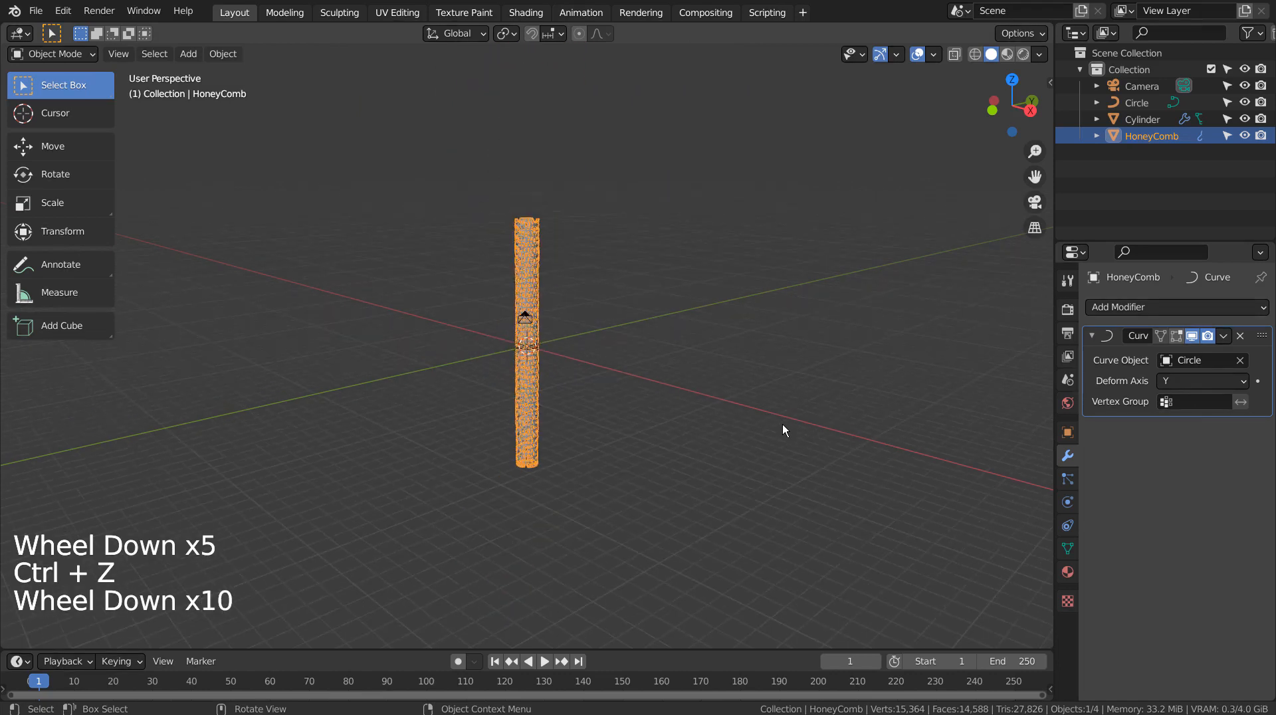
{"action": "scroll", "coordinate": [783, 424], "scroll_direction": "up", "scroll_amount": 9}
Step: Apply the Curve modifier on the HoneyComb
{"action": "left_click", "coordinate": [1087, 389]}
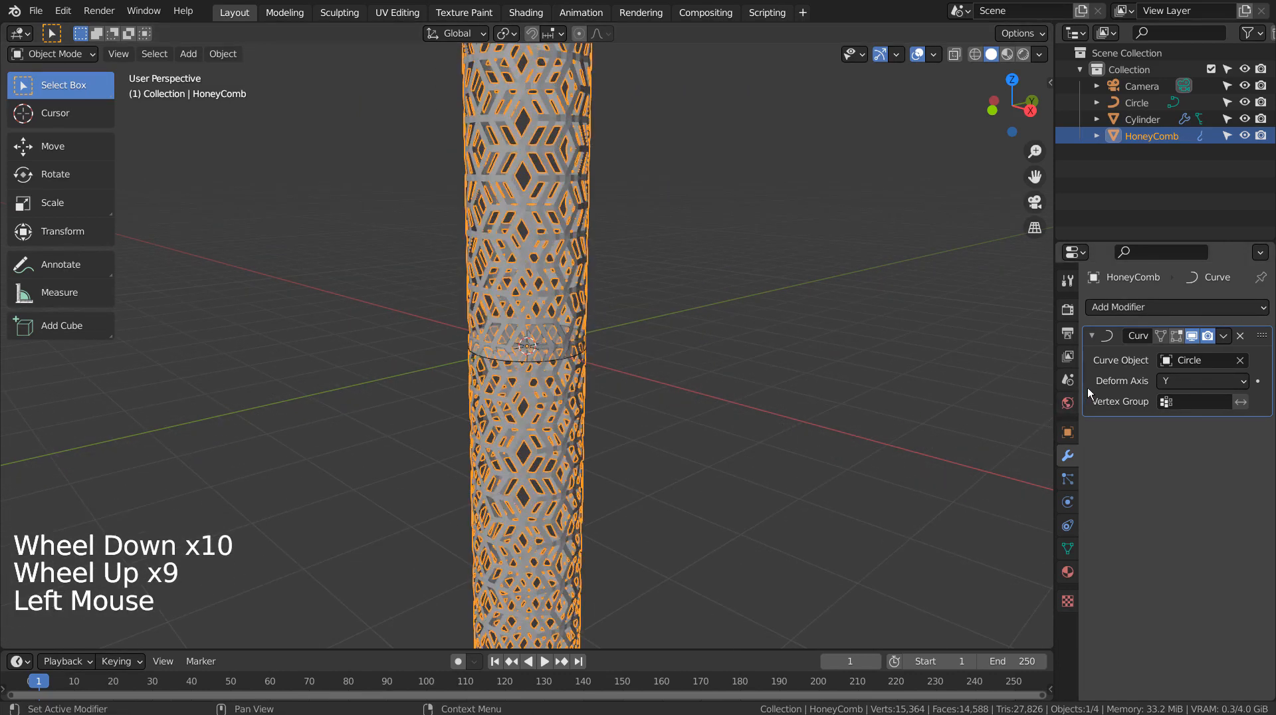
{"action": "key", "text": "ctrl+a"}
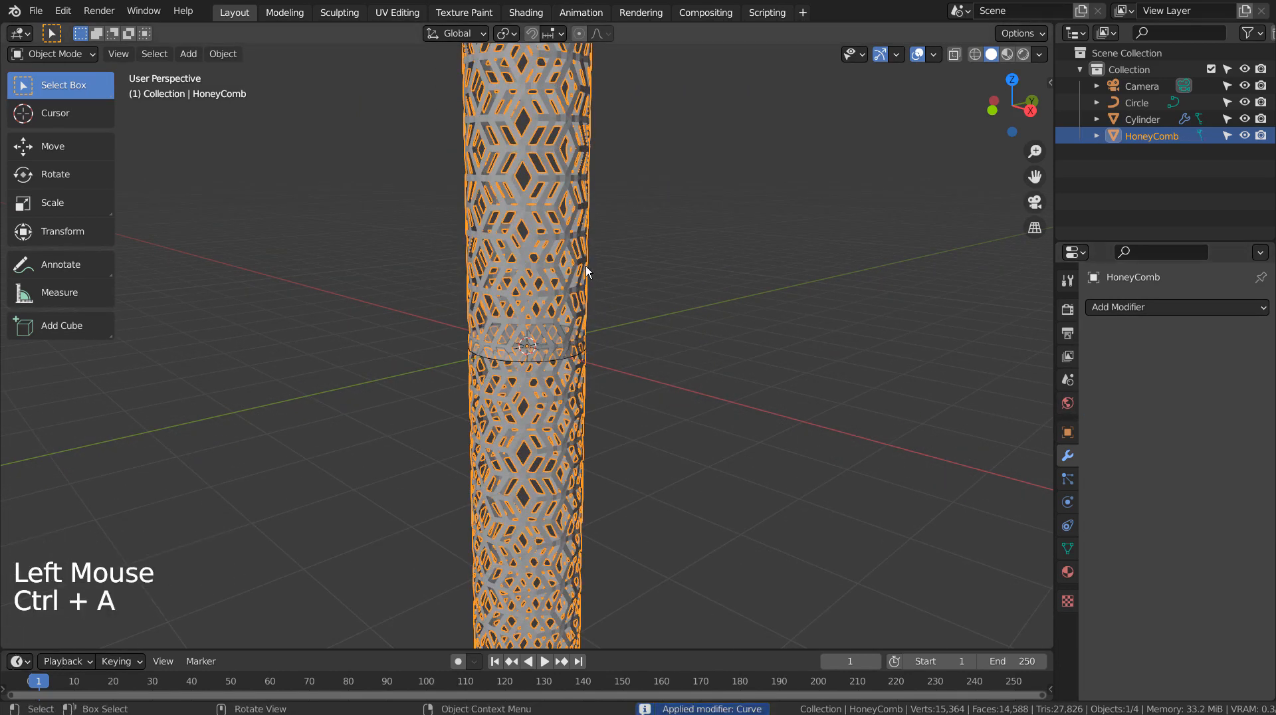
Step: Scale the HoneyComb along Z to 0.090 and view it from the front
{"action": "left_click", "coordinate": [568, 189]}
{"action": "key", "text": "s"}
{"action": "key", "text": "z"}
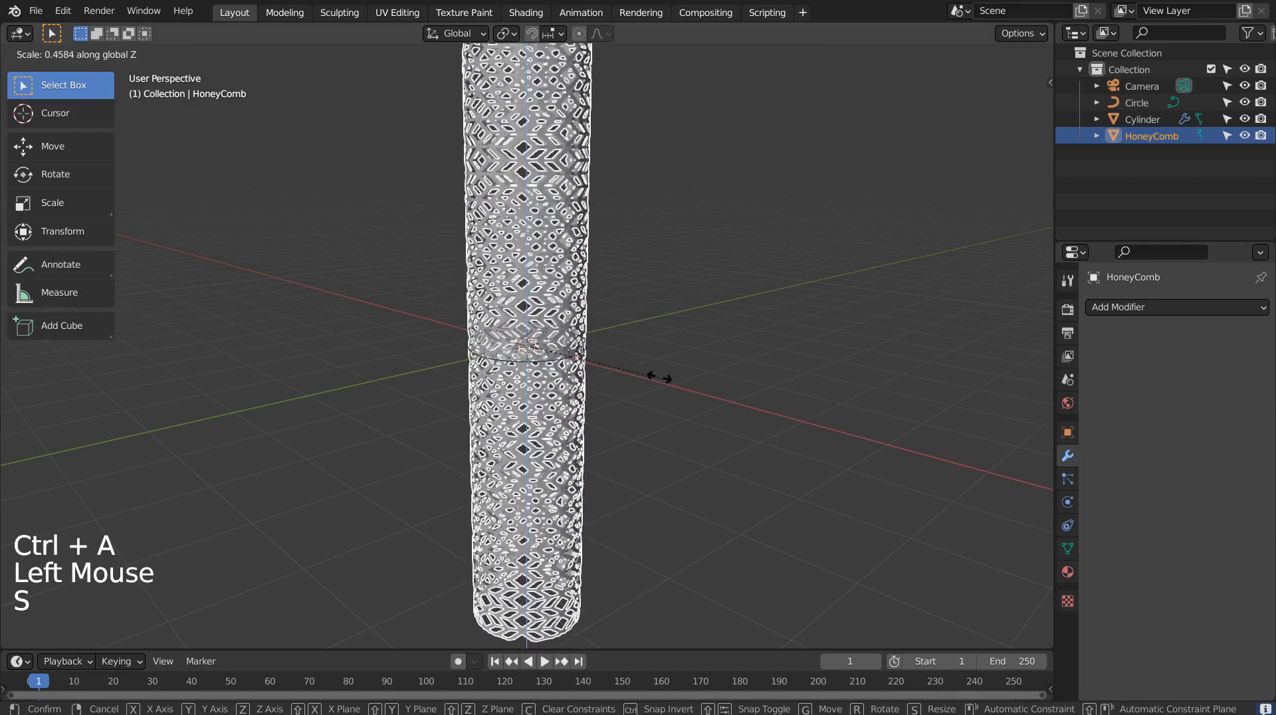
{"action": "left_click", "coordinate": [555, 357]}
{"action": "key", "text": "KP_1"}
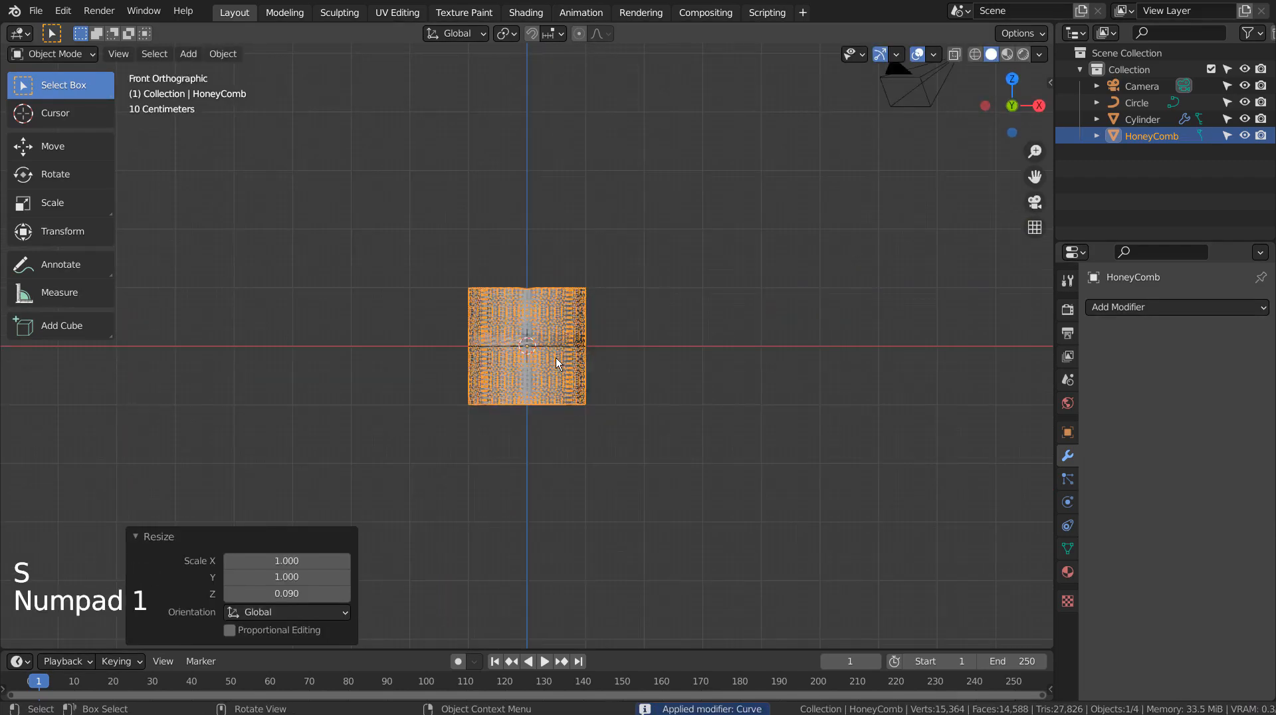
{"action": "scroll", "coordinate": [556, 358], "scroll_direction": "up", "scroll_amount": 7}
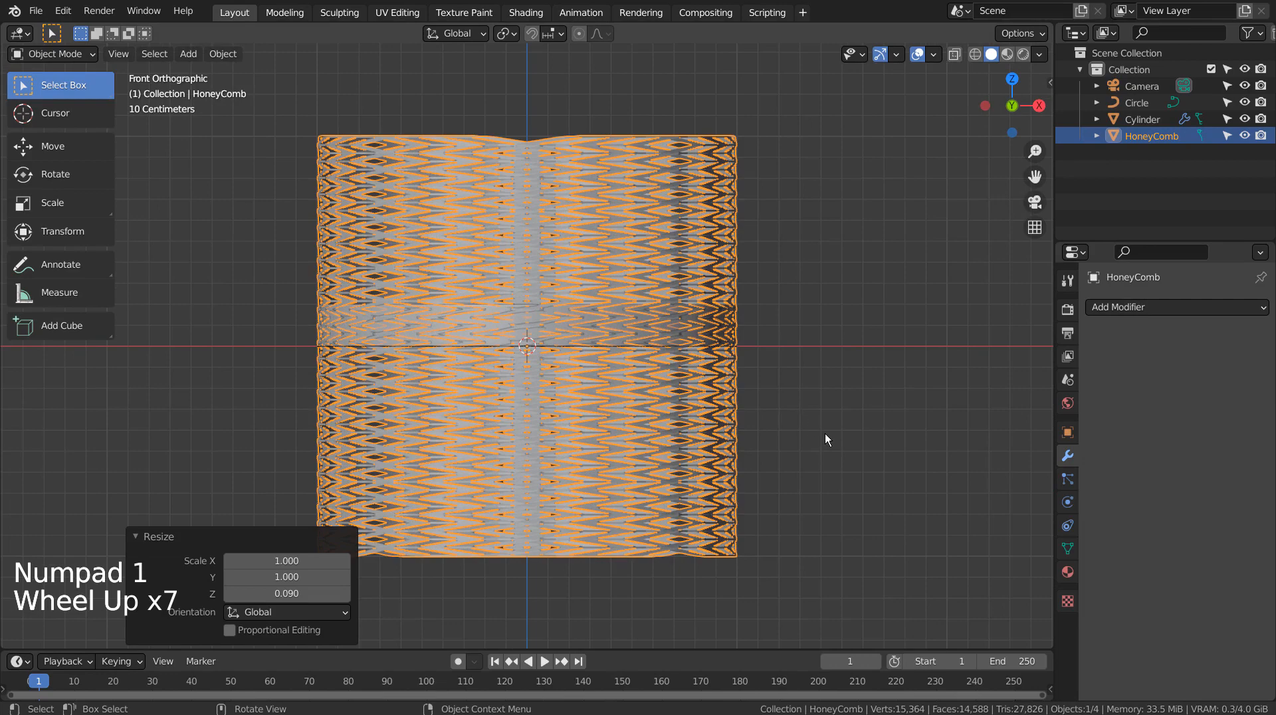
Step: Move the HoneyComb 1.228 m up along Z and scale it uniformly to 0.988
{"action": "key", "text": "g"}
{"action": "key", "text": "z"}
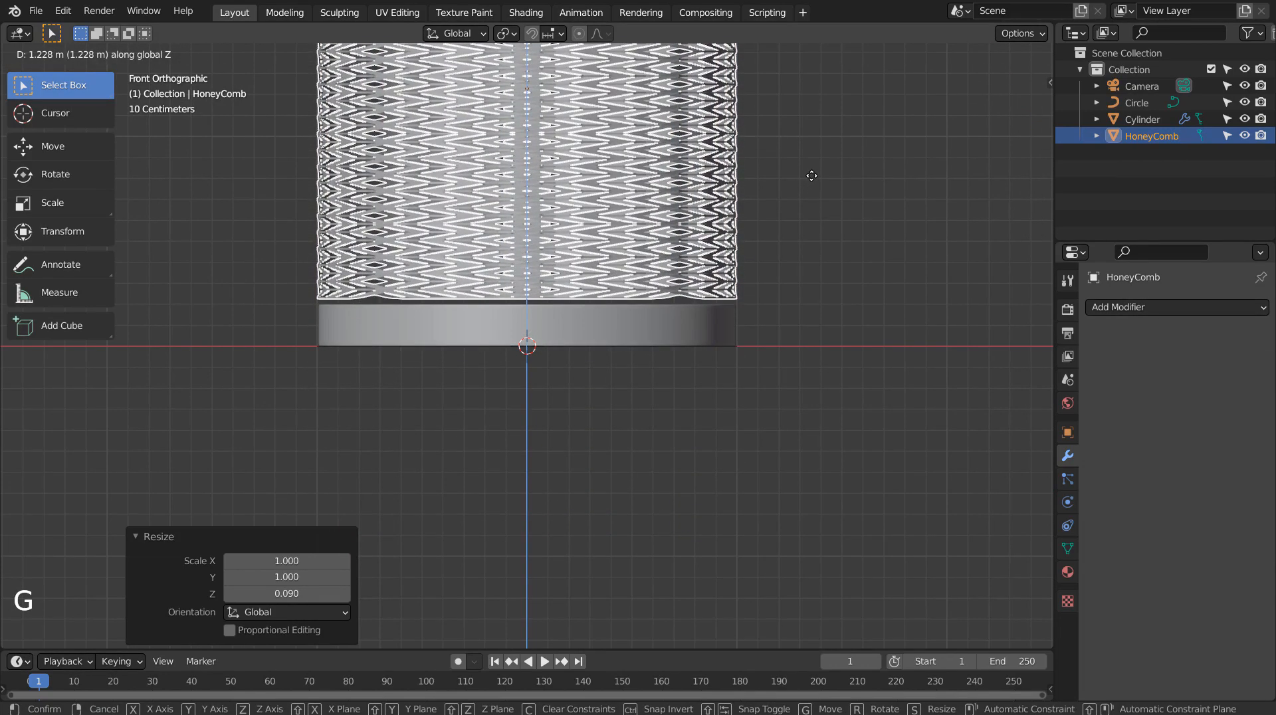
{"action": "left_click", "coordinate": [812, 175]}
{"action": "key", "text": "s"}
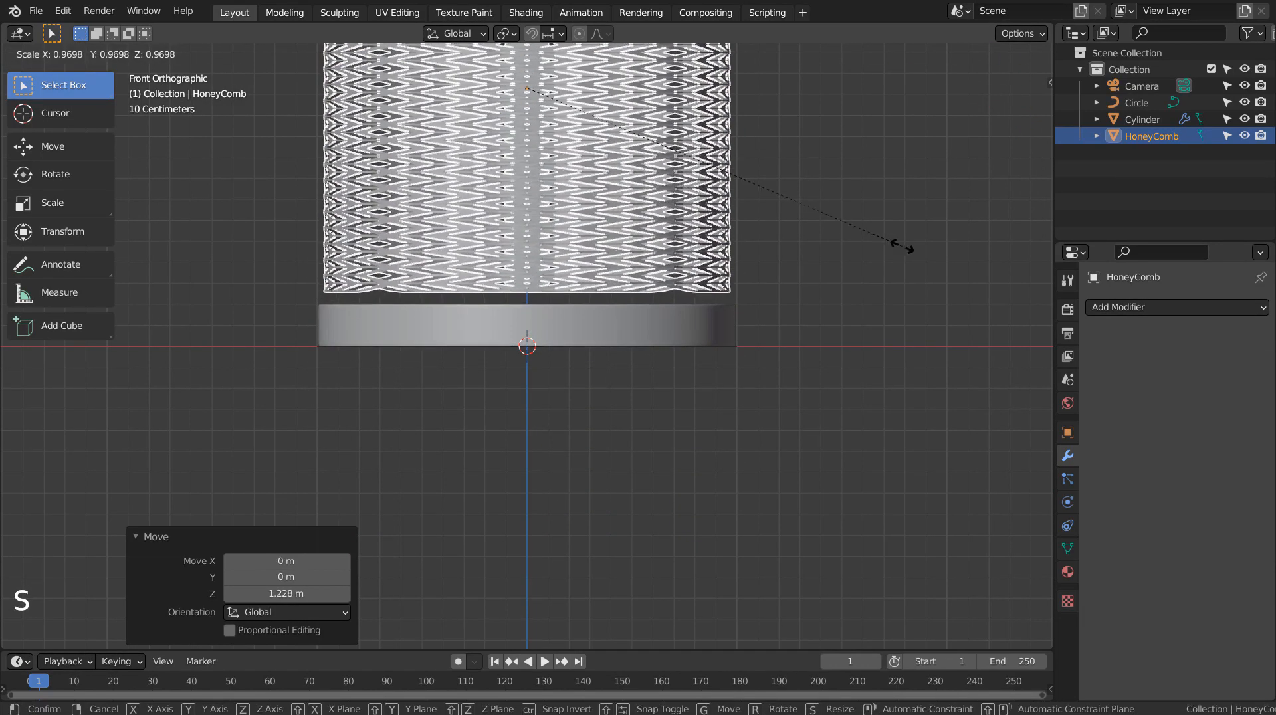
{"action": "left_click", "coordinate": [908, 253]}
Step: Lower the HoneyComb along Z so it sits on top of the disc, then deselect it
{"action": "key", "text": "g"}
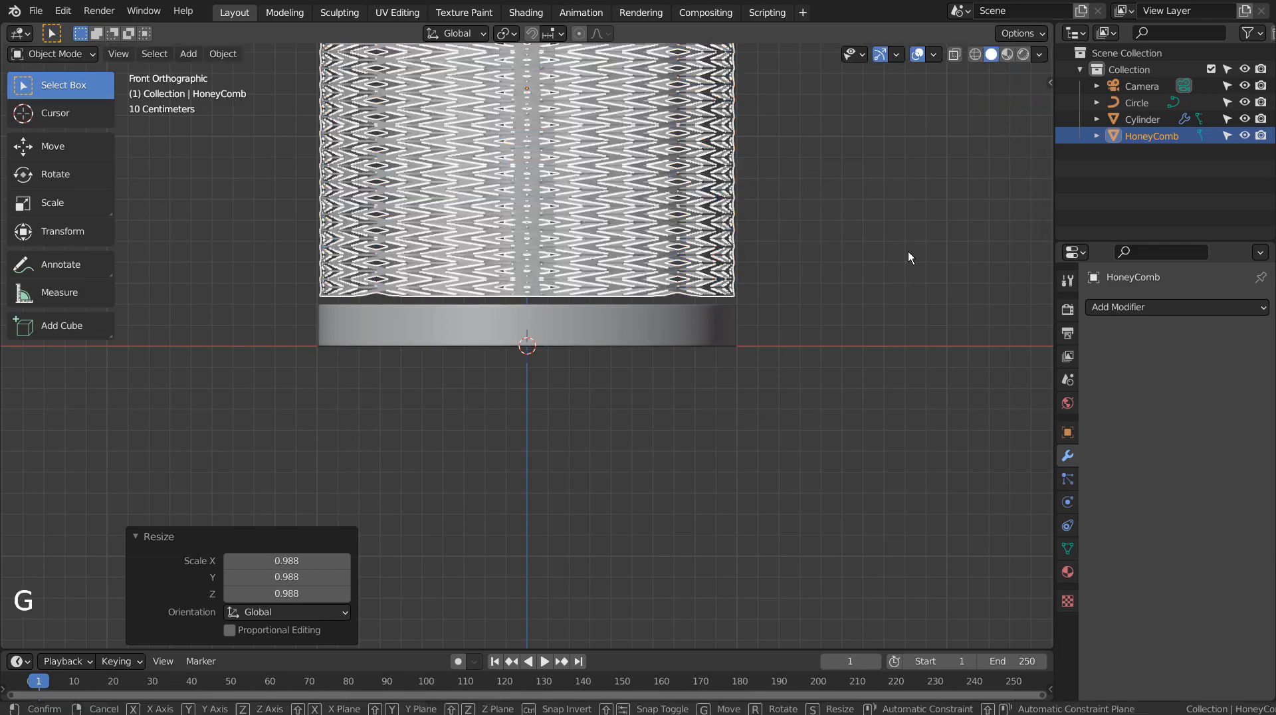
{"action": "key", "text": "z"}
{"action": "left_click", "coordinate": [908, 259]}
{"action": "left_click", "coordinate": [910, 250]}
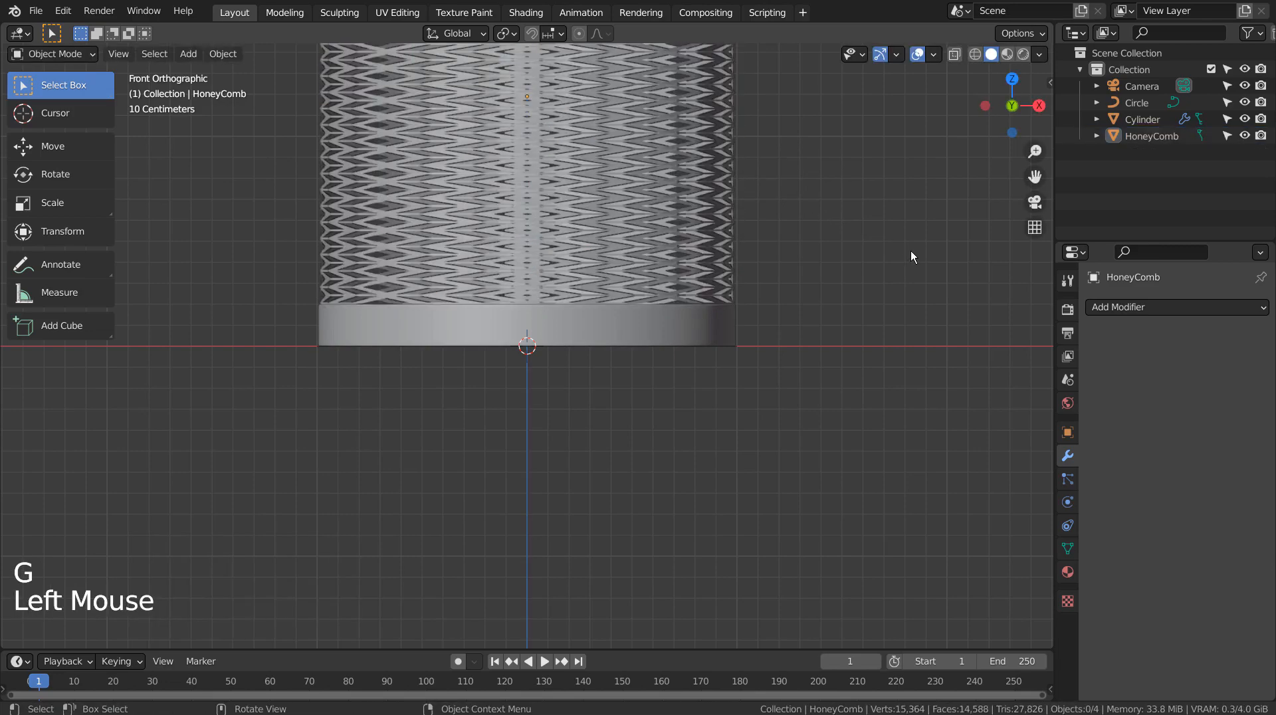
{"action": "mouse_move", "coordinate": [911, 250]}
{"action": "middle_mouse_down"}
{"action": "mouse_move", "coordinate": [864, 311]}
{"action": "mouse_move", "coordinate": [865, 431]}
{"action": "mouse_move", "coordinate": [902, 243]}
{"action": "middle_mouse_up"}
{"action": "scroll", "coordinate": [864, 311], "scroll_direction": "down", "scroll_amount": 4}
{"action": "scroll", "coordinate": [719, 199], "scroll_direction": "up", "scroll_amount": 4}
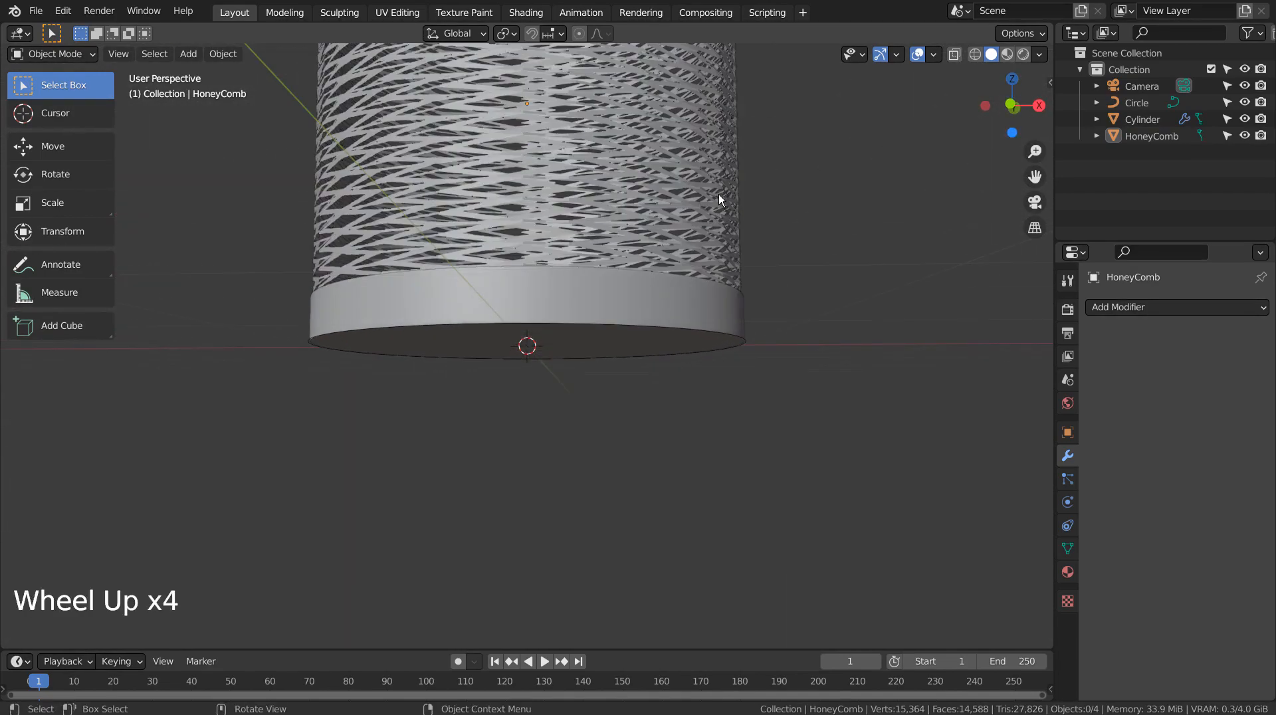
Step: Select the disc and create a new material for it
{"action": "left_click", "coordinate": [575, 280]}
{"action": "key", "text": "KP_1"}
{"action": "middle_click_drag", "start_coordinate": [744, 241], "coordinate": [800, 484], "text": "shift"}
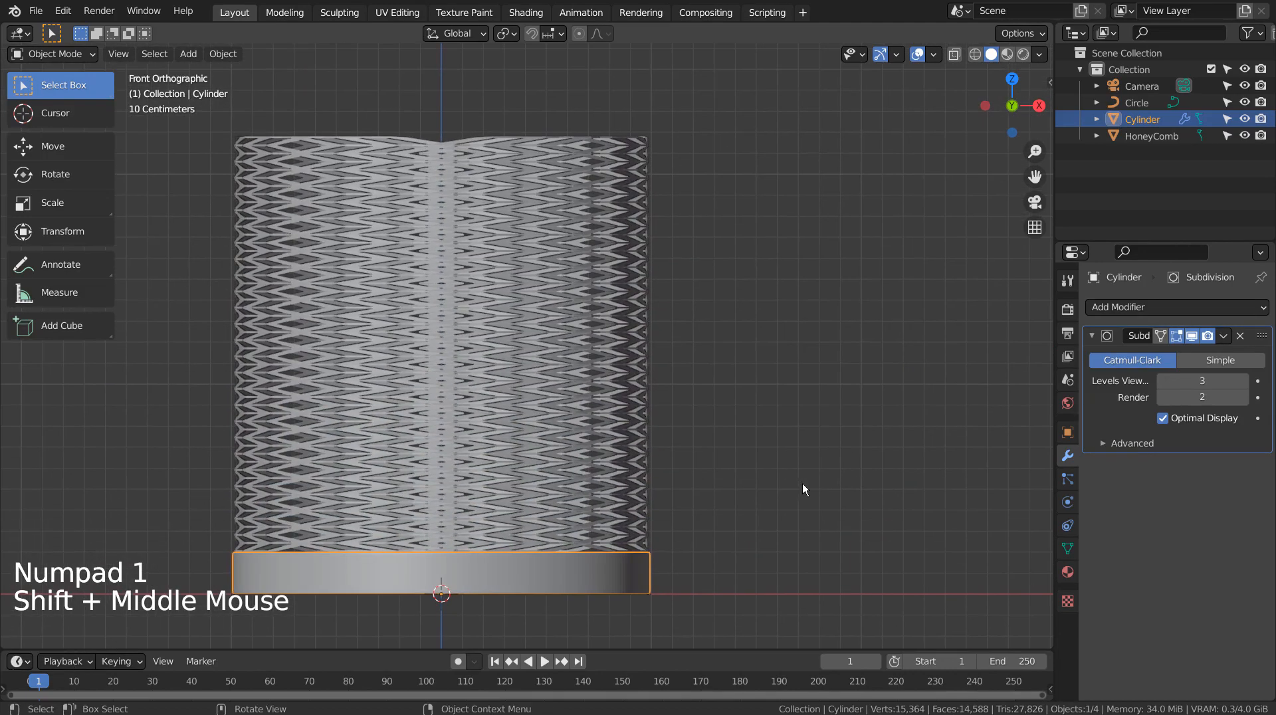
{"action": "middle_click_drag", "start_coordinate": [817, 477], "coordinate": [832, 582]}
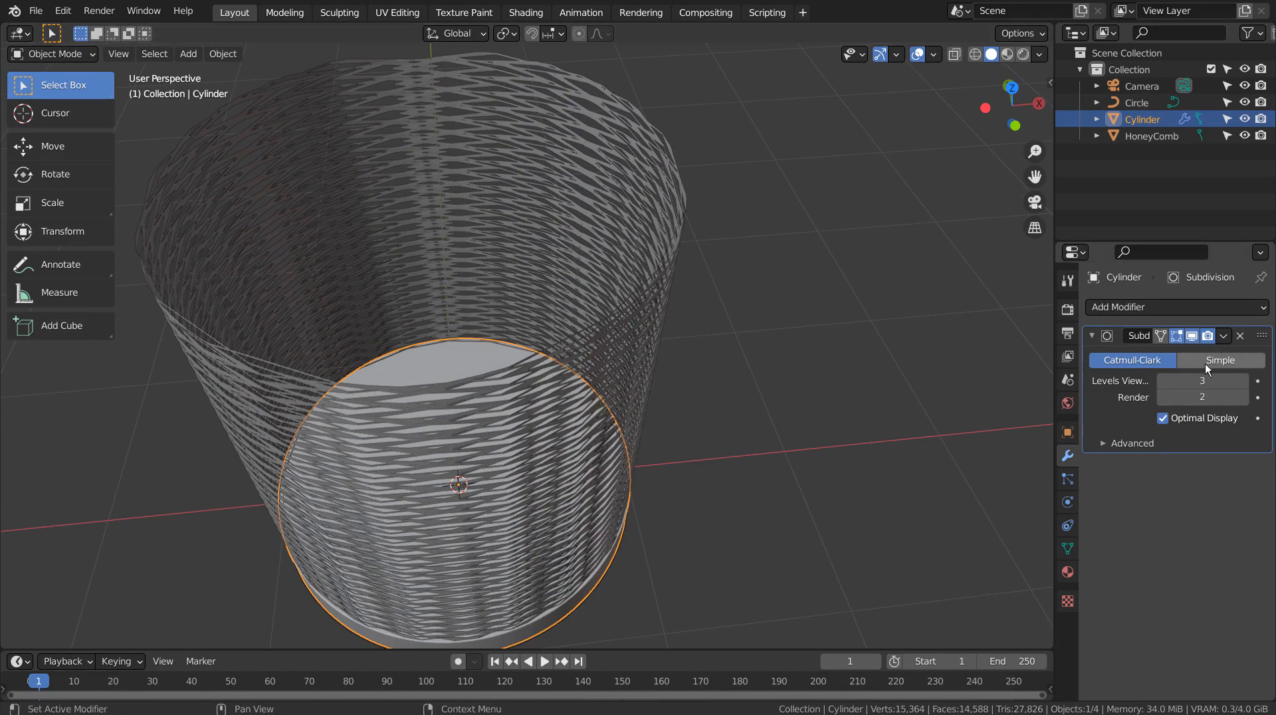
{"action": "left_click", "coordinate": [1067, 572]}
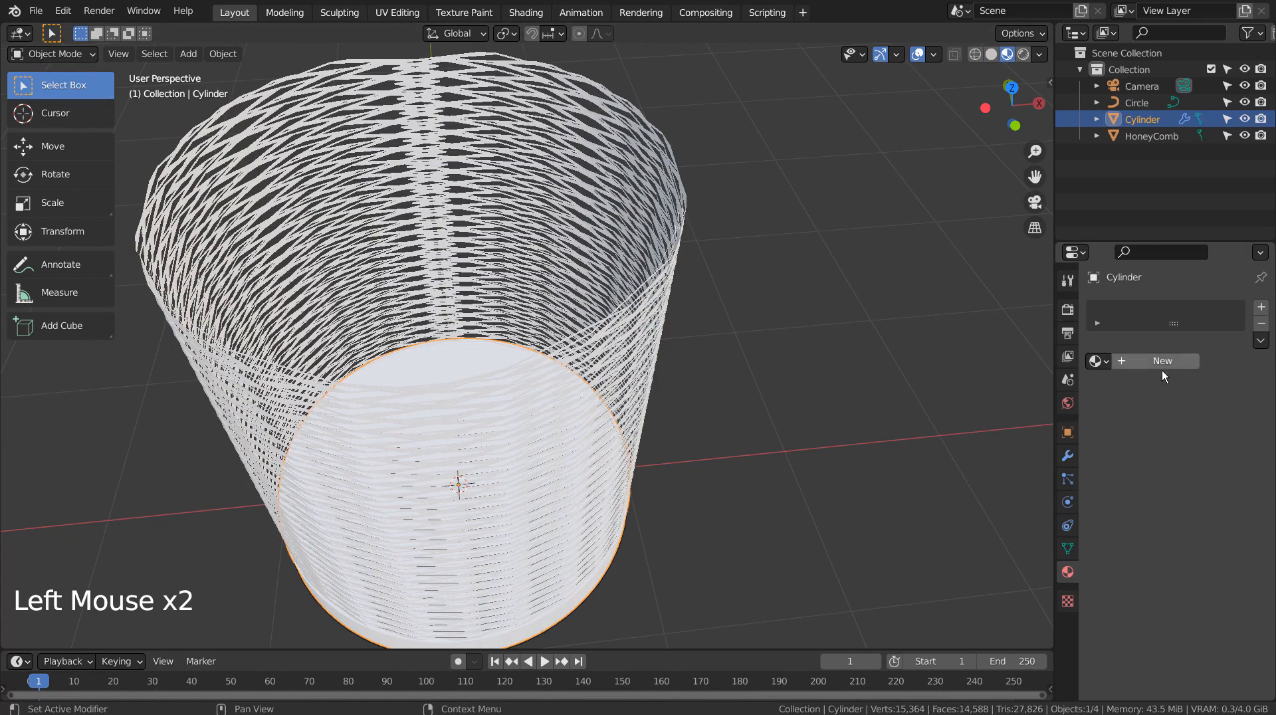
{"action": "left_click", "coordinate": [1155, 362]}
Step: Set the disc material's Metallic to 0.942 and Roughness to 0.227
{"action": "left_click", "coordinate": [1196, 503]}
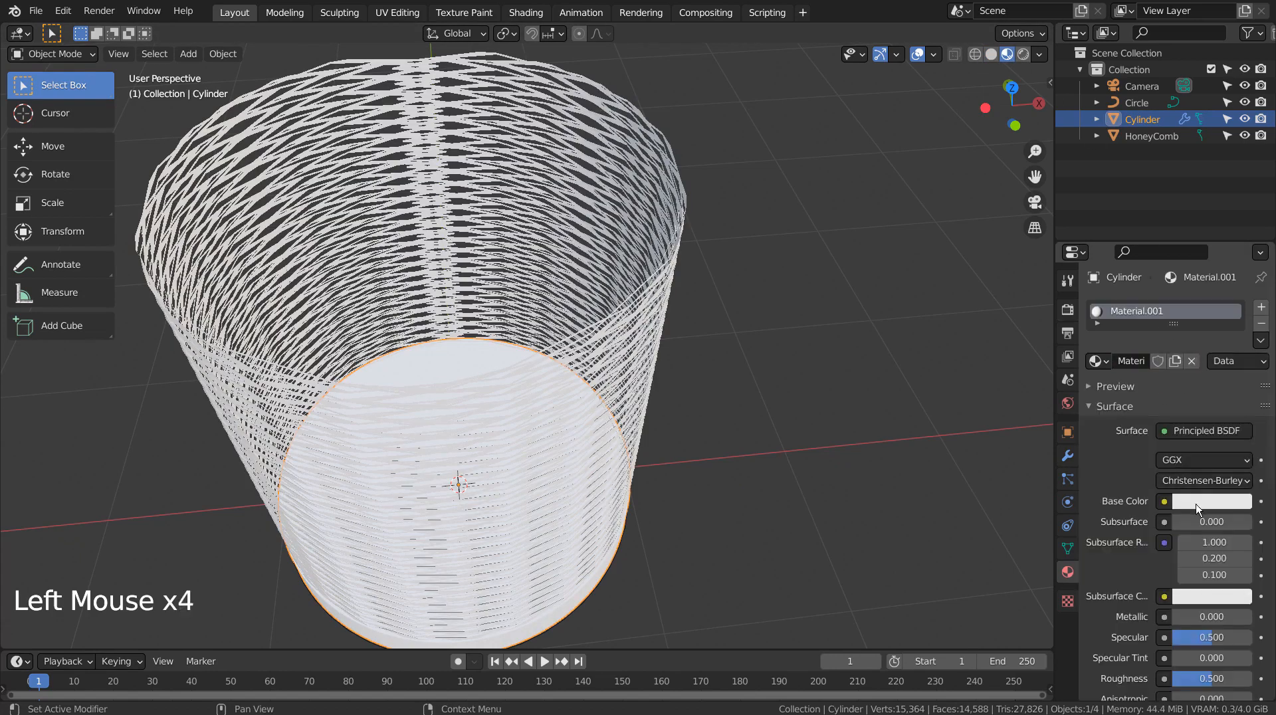
{"action": "left_click", "coordinate": [1240, 274]}
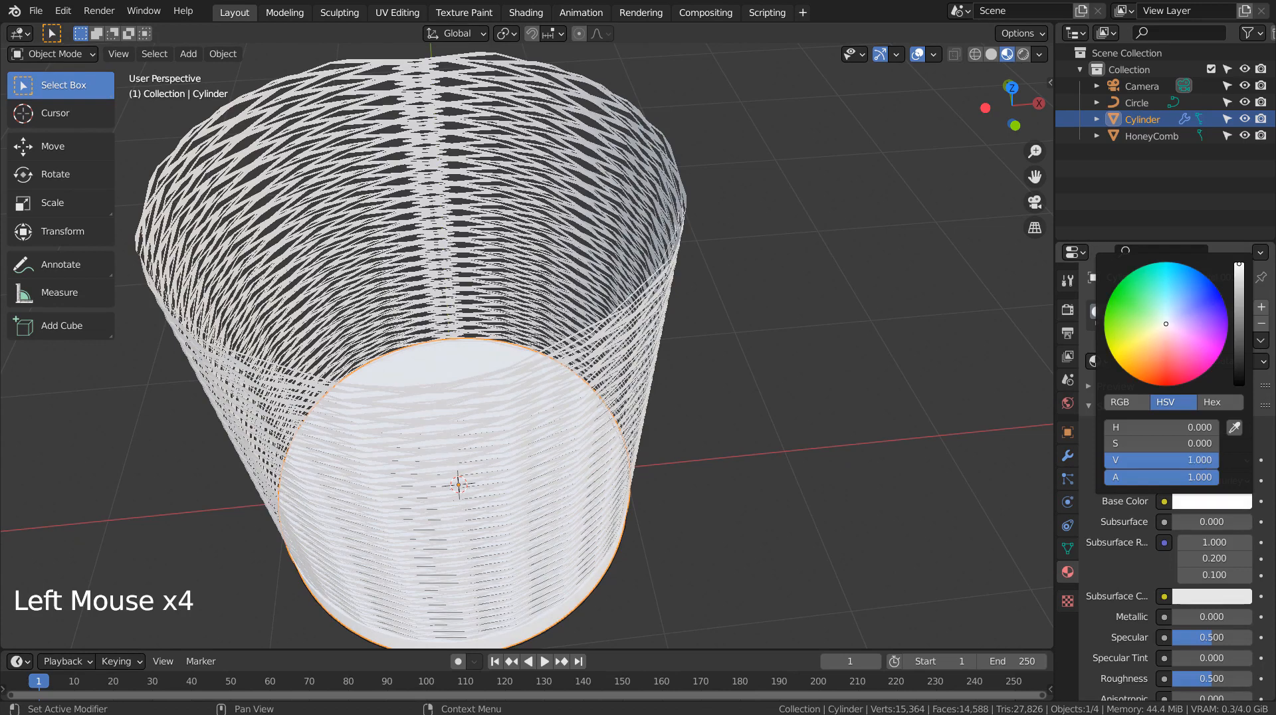
{"action": "left_click_drag", "start_coordinate": [1198, 617], "coordinate": [1247, 617]}
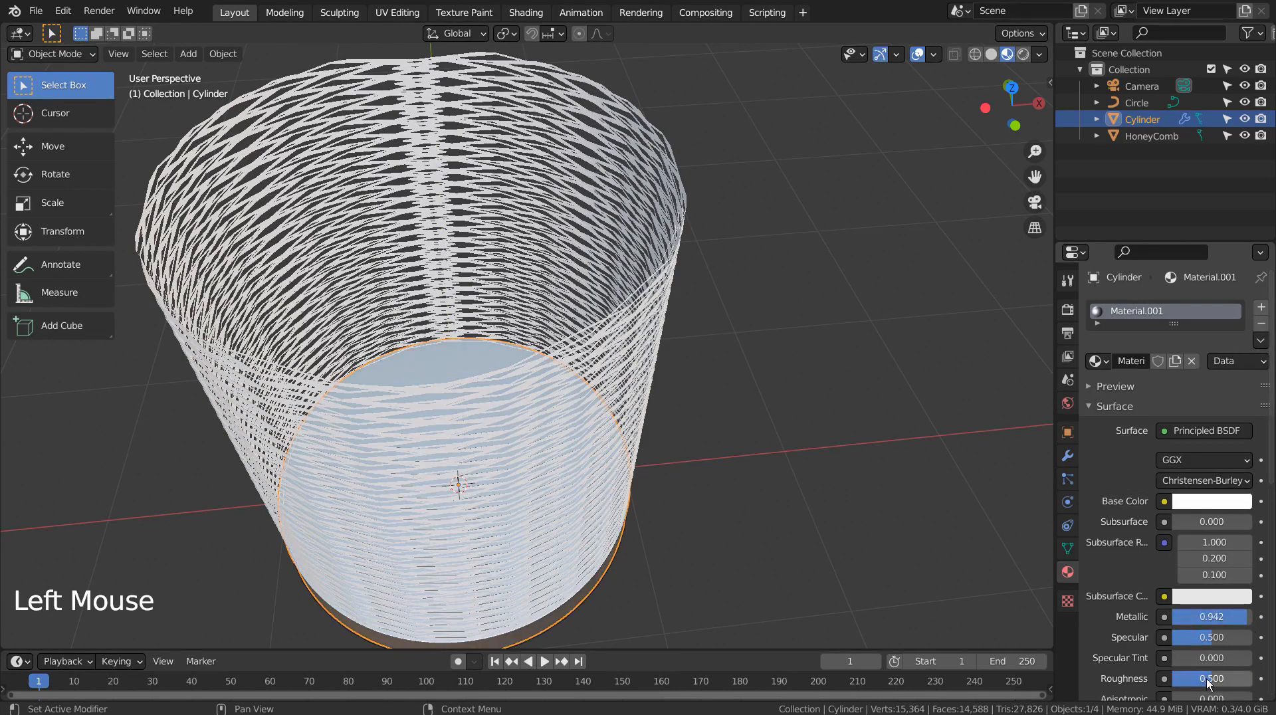
{"action": "left_click_drag", "start_coordinate": [1207, 679], "coordinate": [1205, 679]}
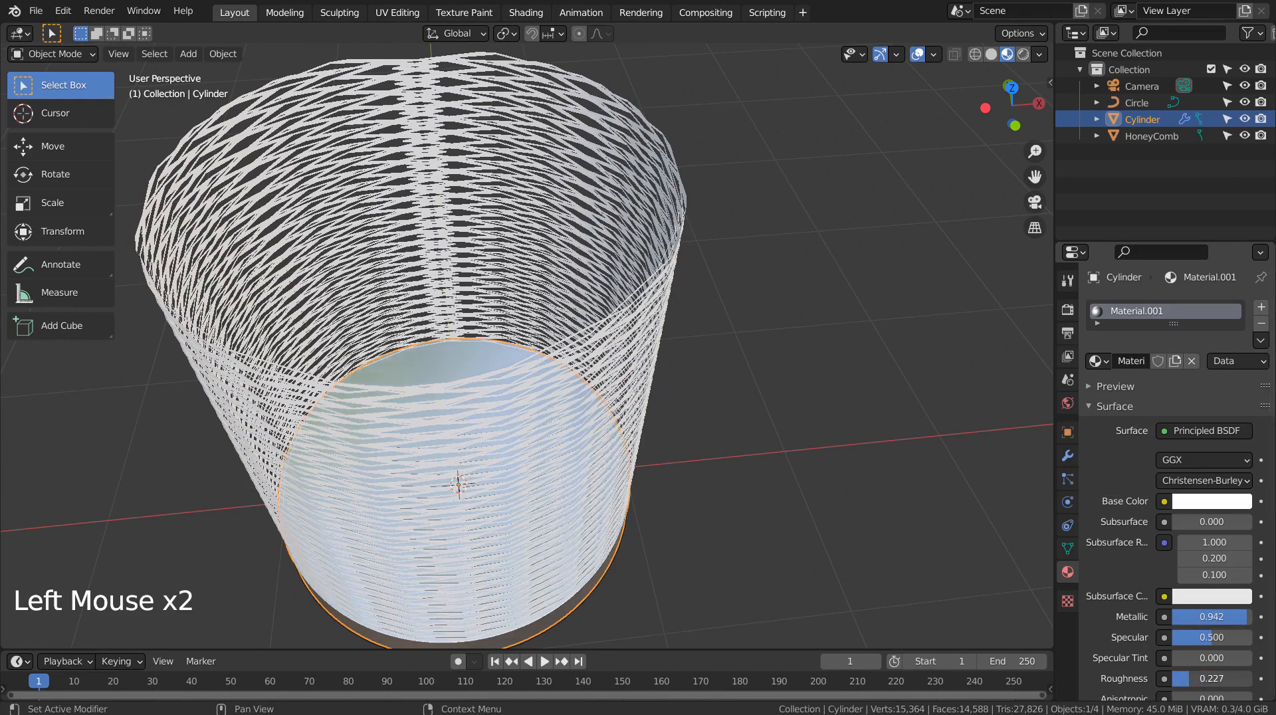
Step: Apply smooth shading to the disc
{"action": "middle_click_drag", "start_coordinate": [835, 475], "coordinate": [885, 353]}
{"action": "middle_click", "coordinate": [612, 539]}
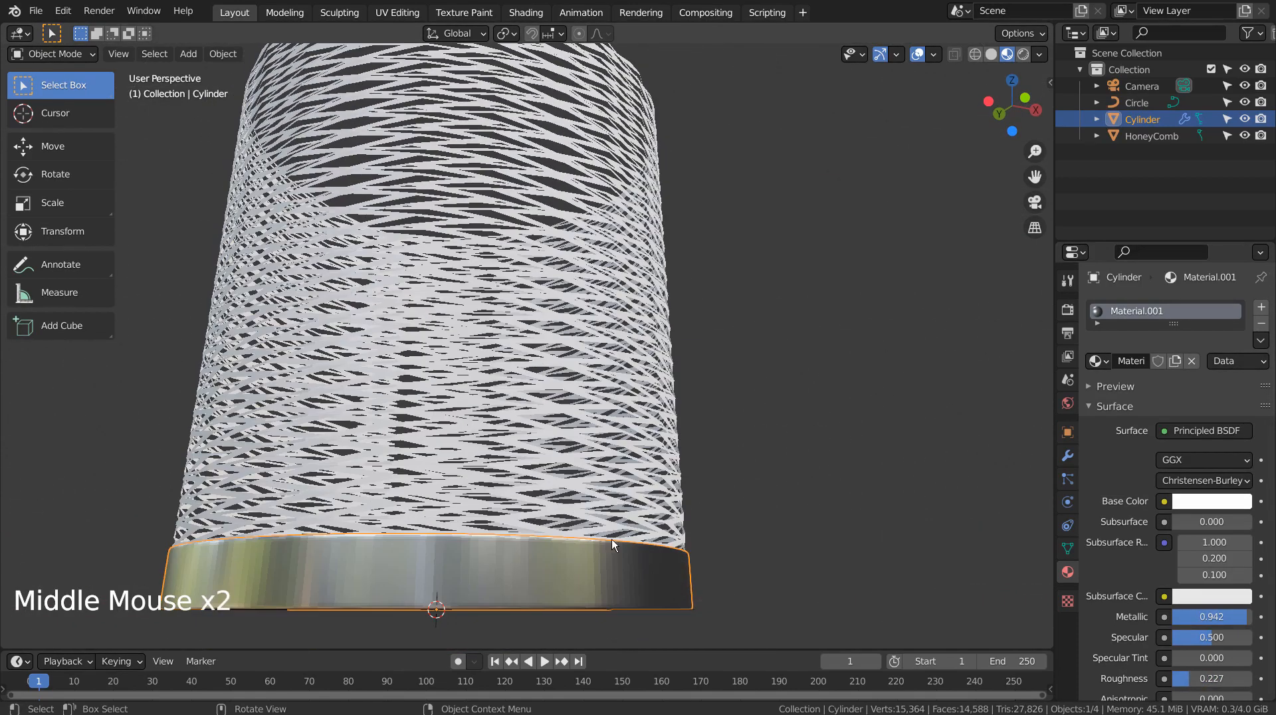
{"action": "right_click", "coordinate": [586, 548]}
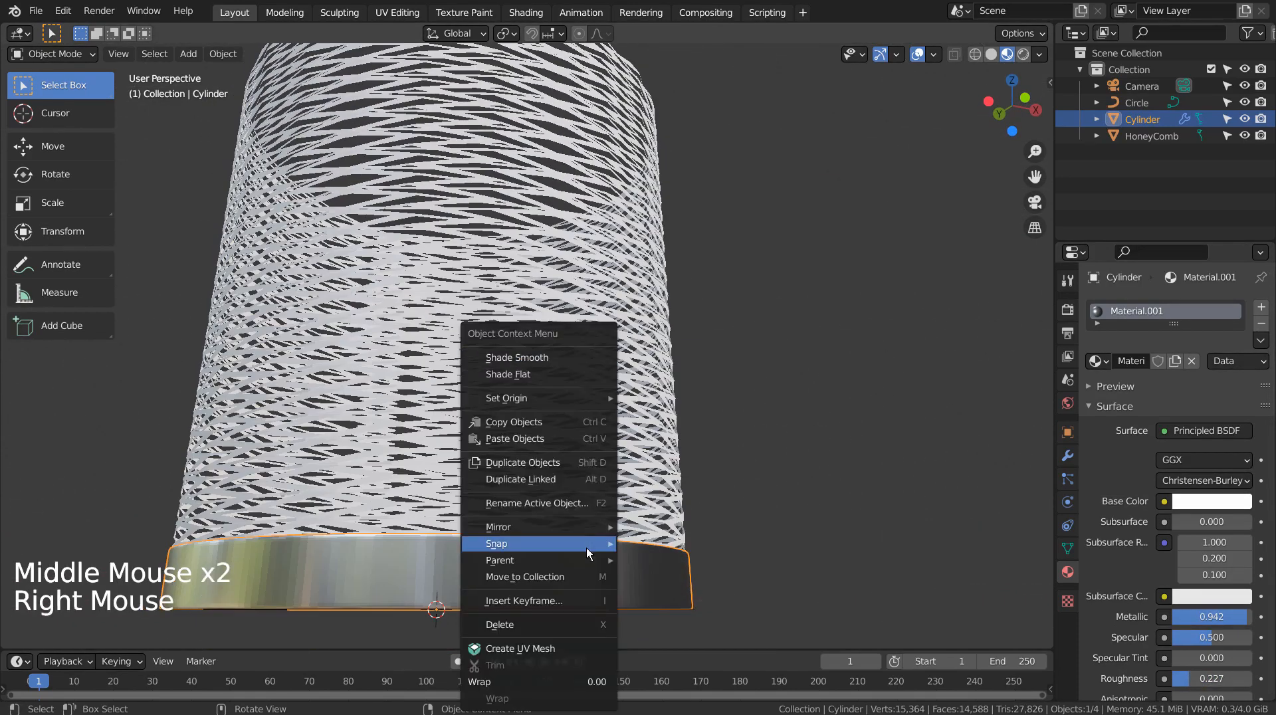
{"action": "left_click", "coordinate": [557, 357]}
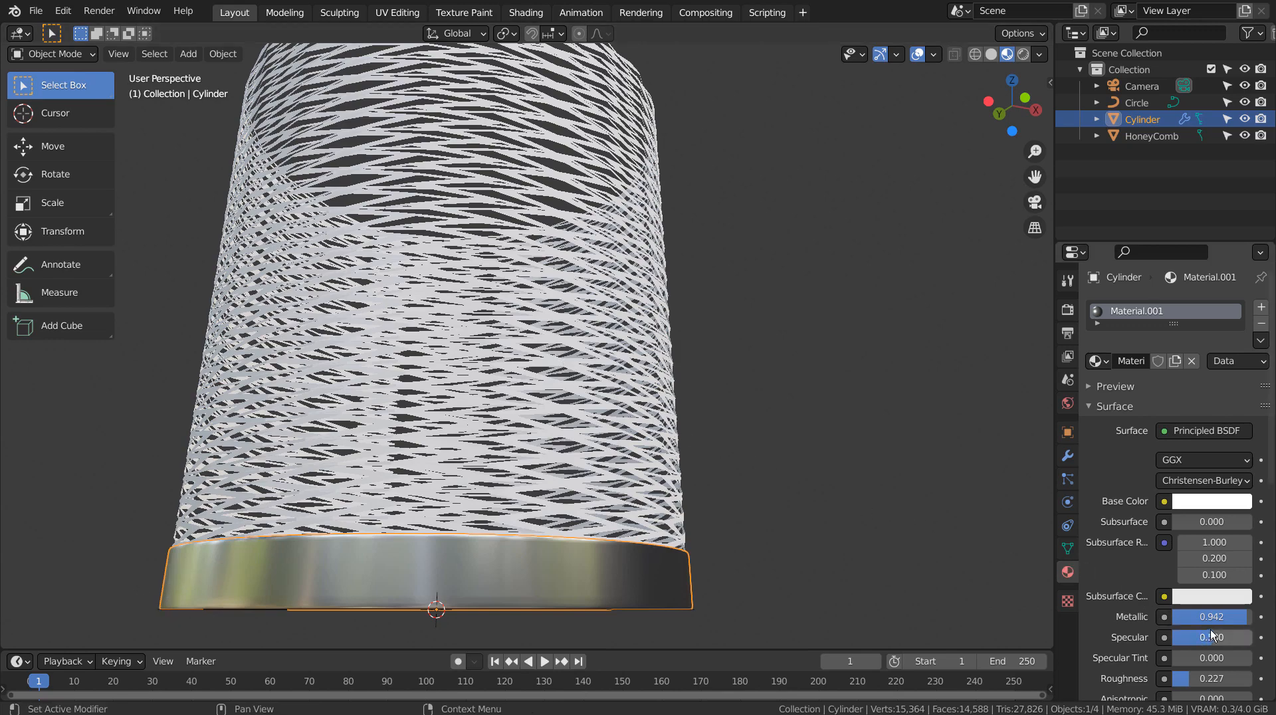
Step: Select the HoneyComb and assign it the existing Material.001
{"action": "middle_click_drag", "start_coordinate": [782, 428], "coordinate": [680, 431]}
{"action": "left_click", "coordinate": [680, 431]}
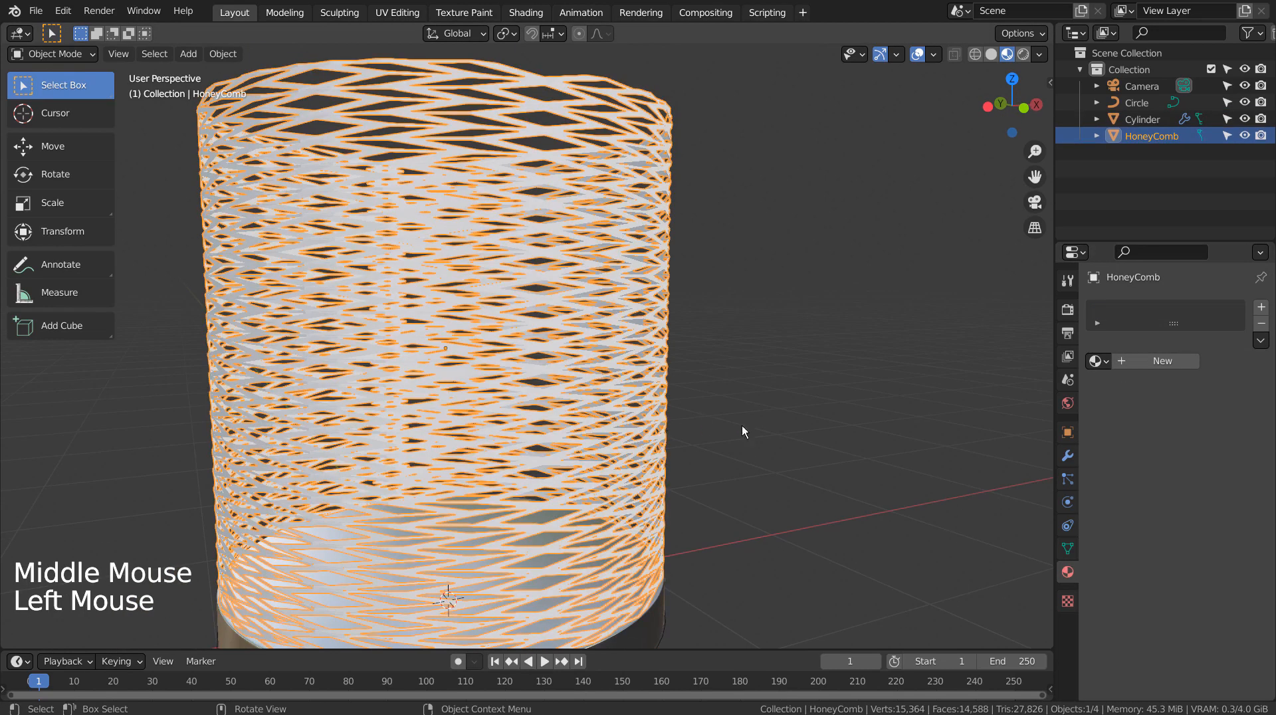
{"action": "left_click", "coordinate": [1108, 355]}
{"action": "left_click", "coordinate": [1054, 403]}
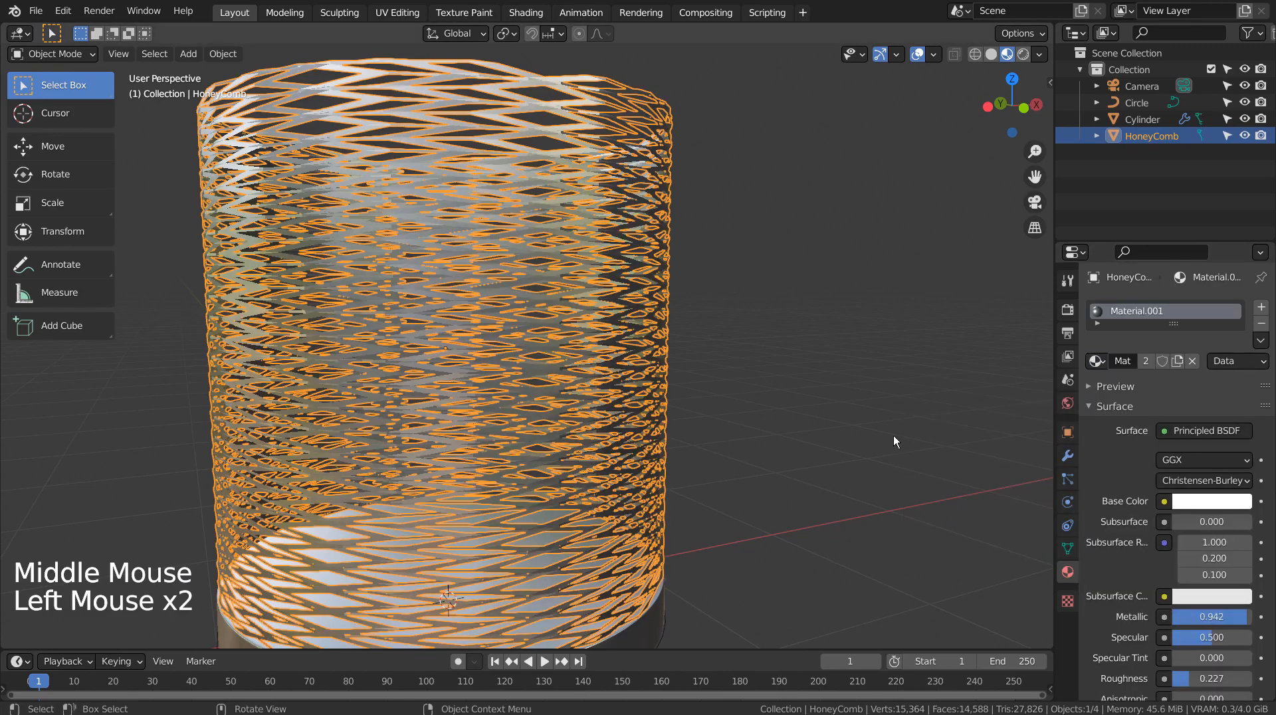
Step: Select the disc and duplicate it, moving the copy about 2.17 m up along Z to the top of the shade
{"action": "left_click", "coordinate": [785, 466]}
{"action": "scroll", "coordinate": [785, 467], "scroll_direction": "down", "scroll_amount": 3}
{"action": "middle_click_drag", "start_coordinate": [746, 480], "coordinate": [772, 448]}
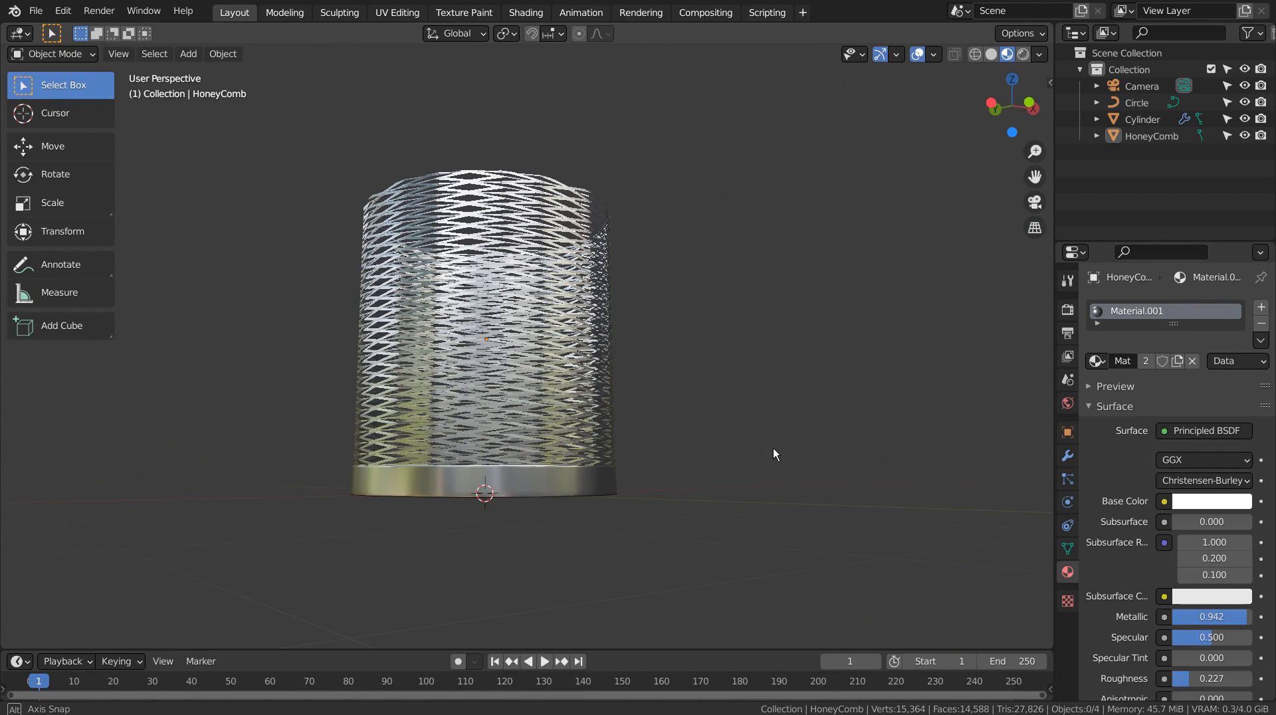
{"action": "left_click", "coordinate": [493, 486]}
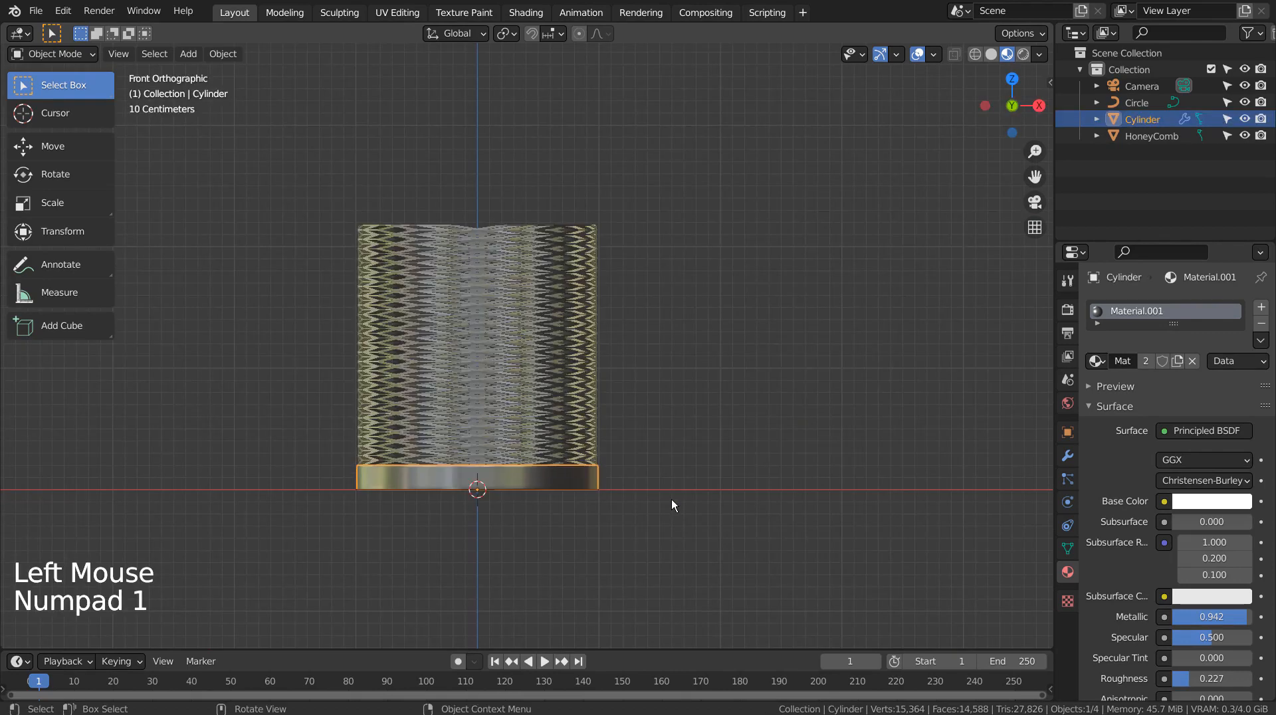
{"action": "key", "text": "shift+d"}
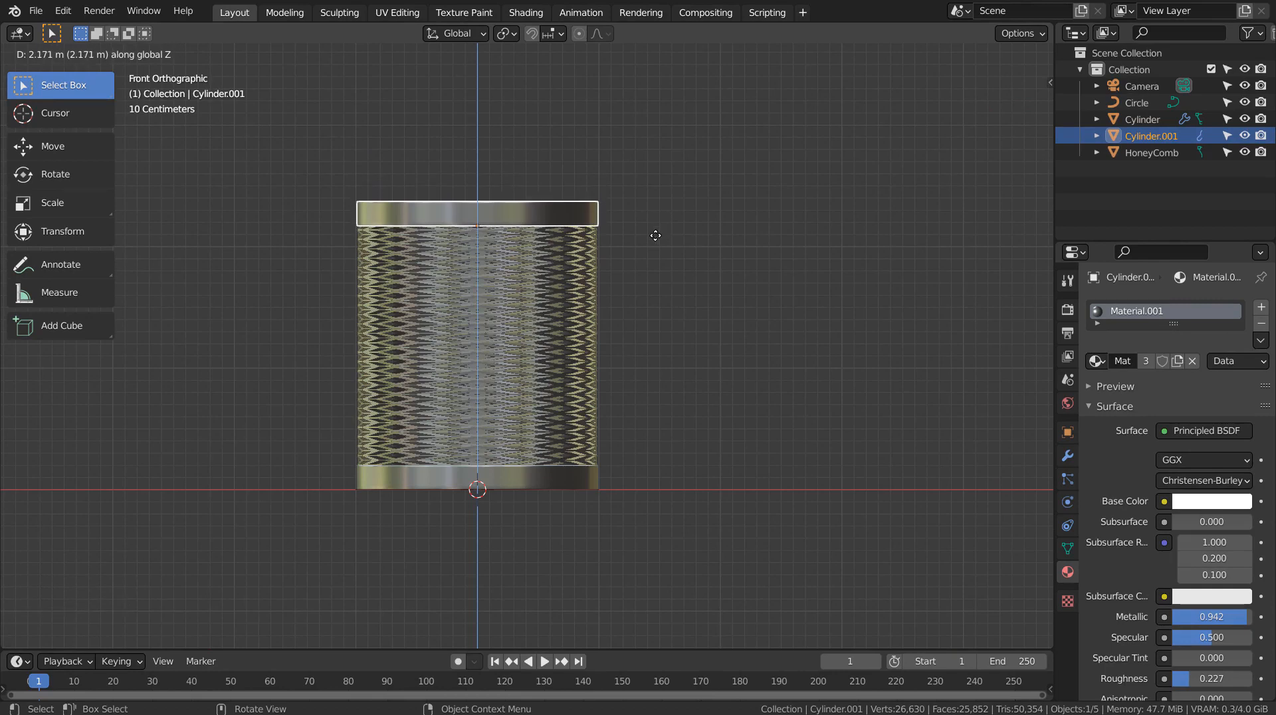
{"action": "left_click", "coordinate": [721, 235]}
Step: In Edit Mode, scale the copy's top face to 0.958 and delete that face to open the ring
{"action": "middle_click_drag", "start_coordinate": [721, 235], "coordinate": [618, 305]}
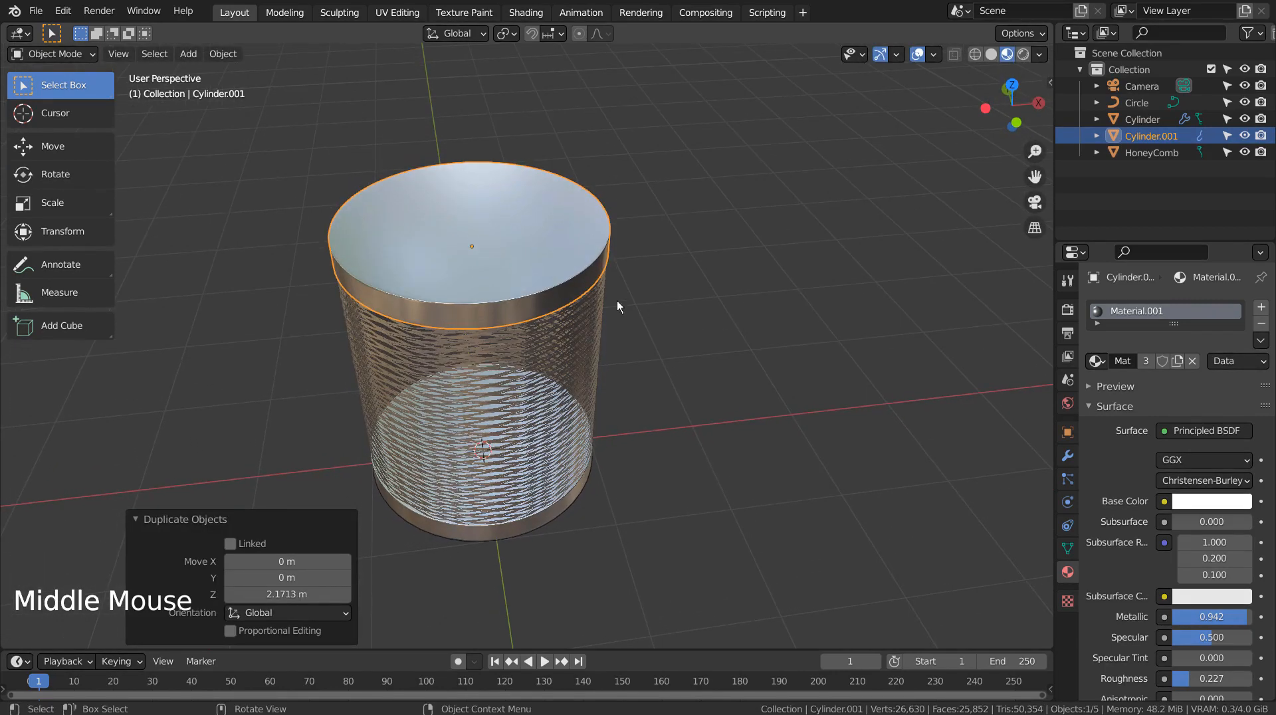
{"action": "key", "text": "Tab"}
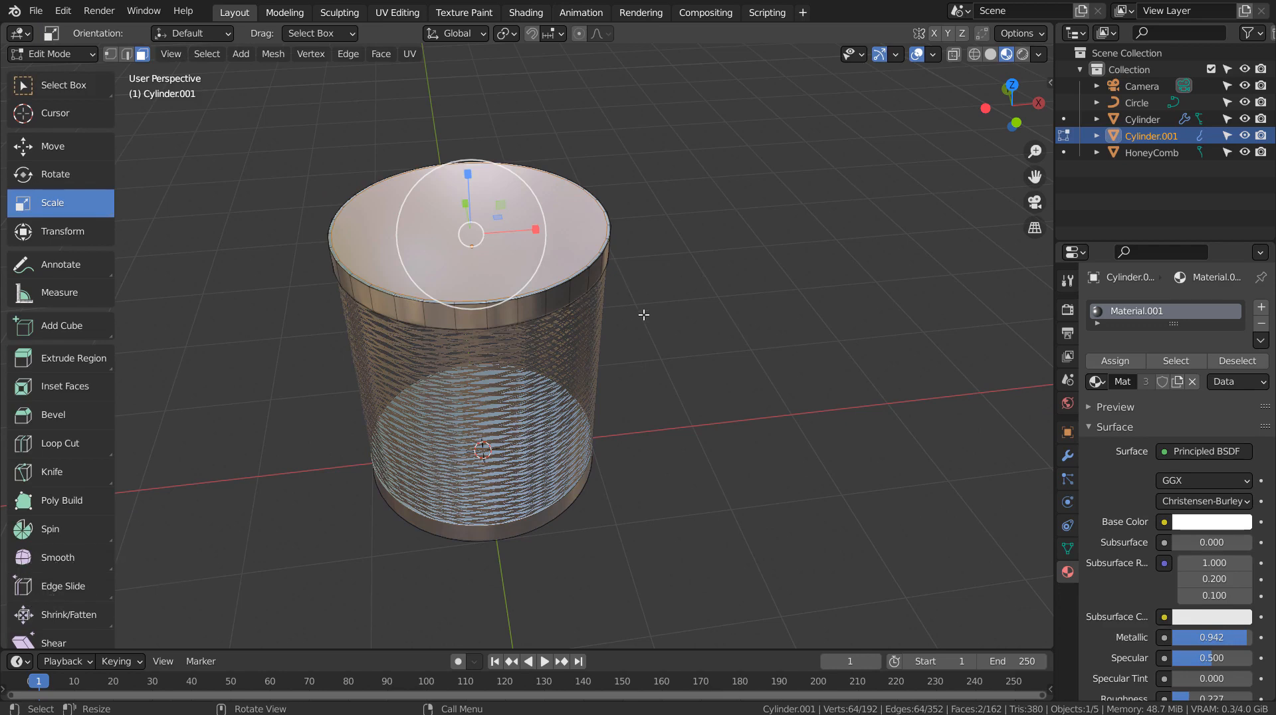
{"action": "middle_click_drag", "start_coordinate": [643, 314], "coordinate": [640, 199]}
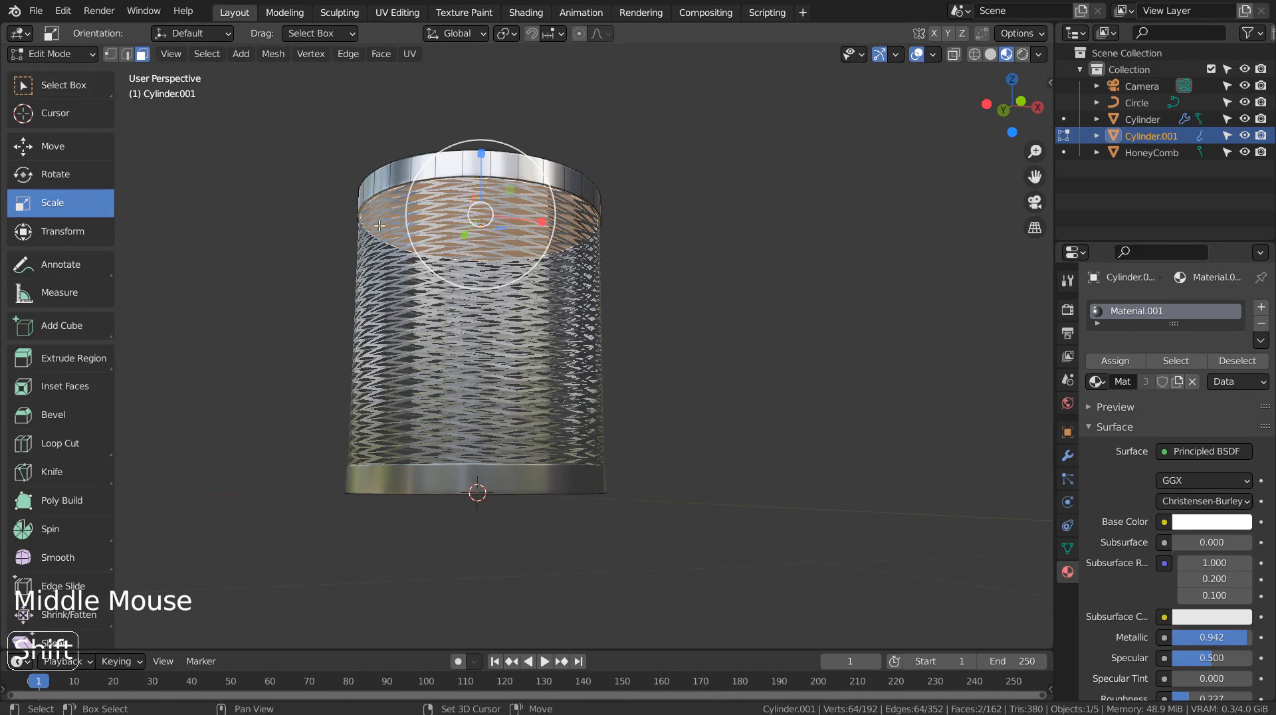
{"action": "middle_click_drag", "start_coordinate": [700, 234], "coordinate": [702, 340]}
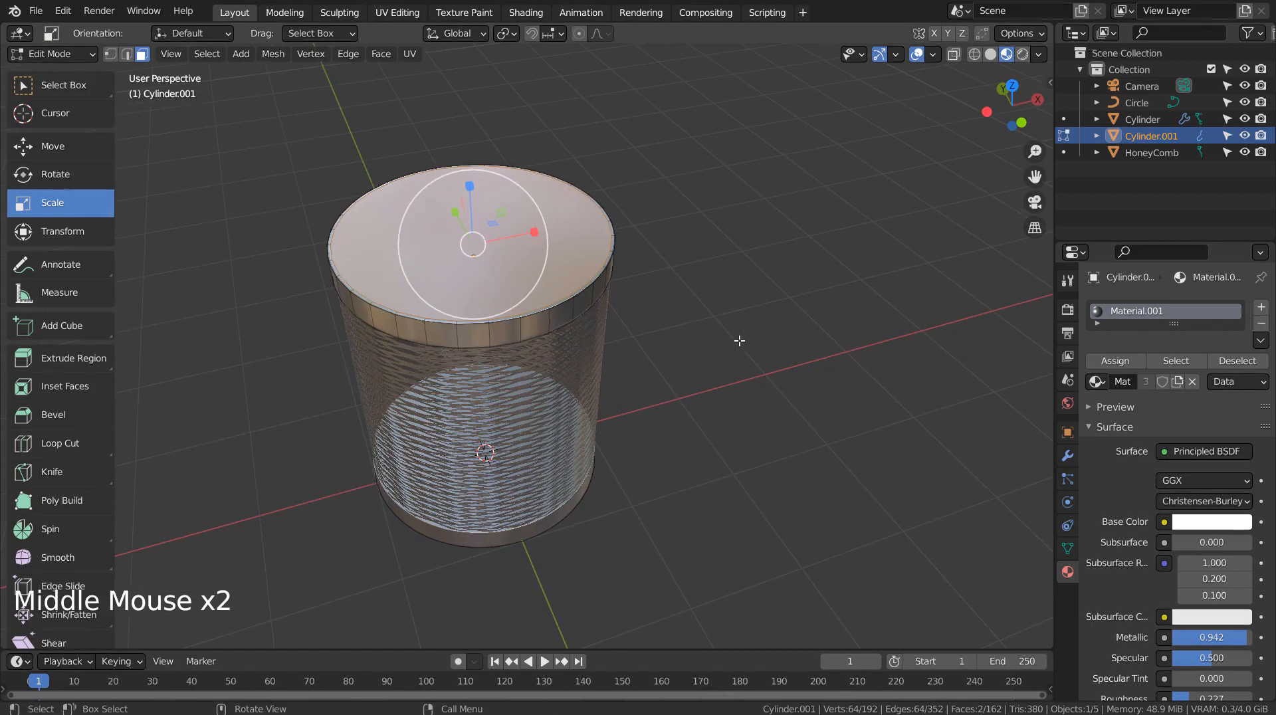
{"action": "key", "text": "s"}
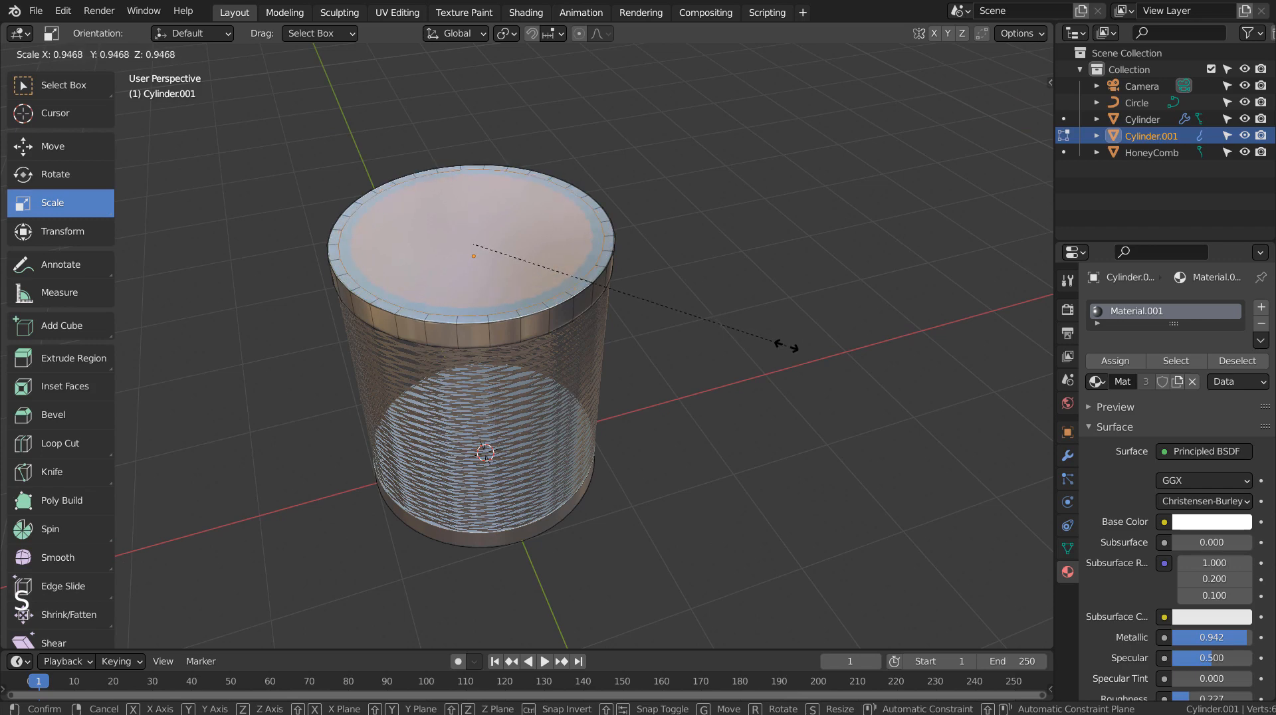
{"action": "left_click", "coordinate": [791, 346]}
{"action": "key", "text": "x"}
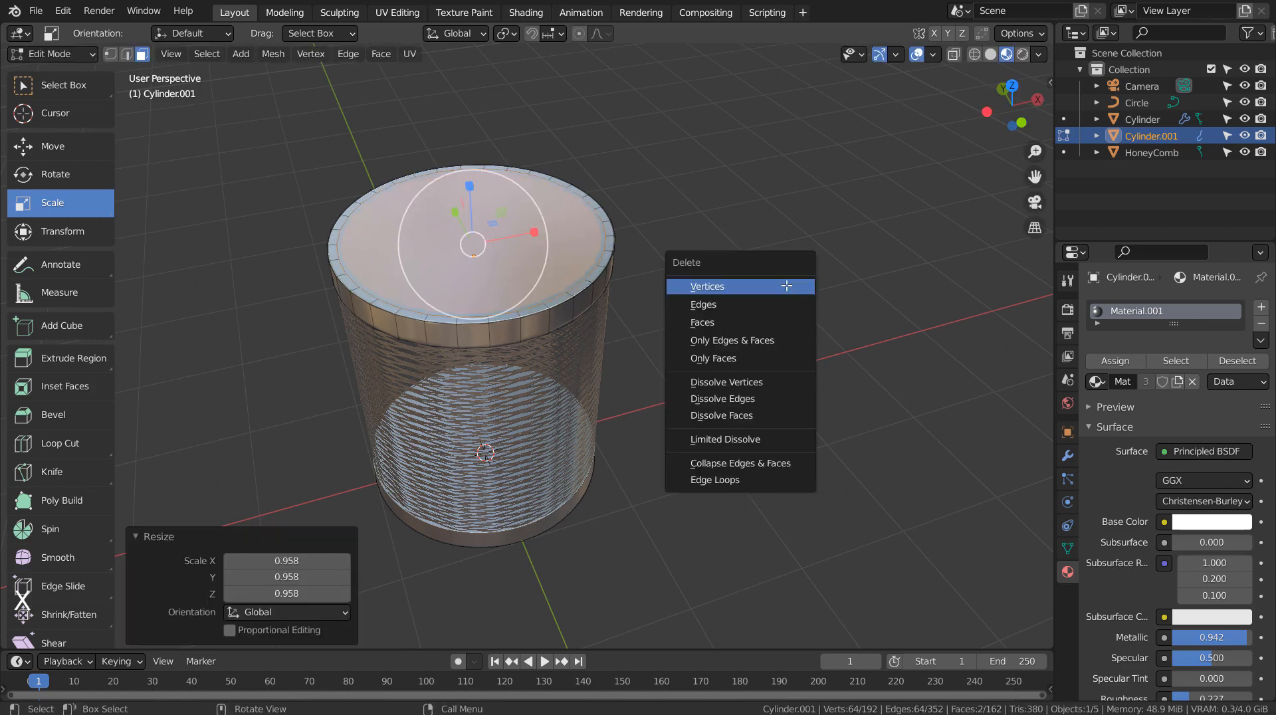
{"action": "left_click", "coordinate": [776, 320]}
Step: Select the ring's two inner edge loops and bridge them with Bridge Edge Loops
{"action": "middle_click_drag", "start_coordinate": [704, 226], "coordinate": [775, 447], "text": "shift"}
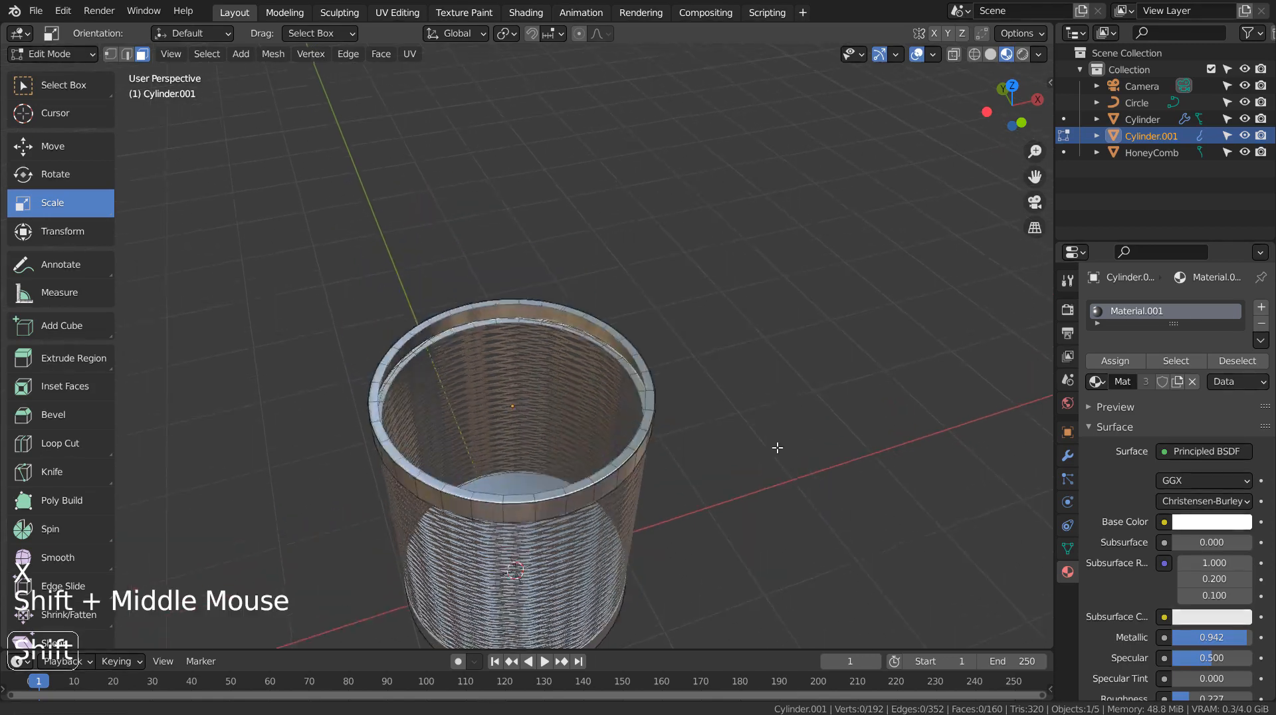
{"action": "scroll", "coordinate": [766, 437], "scroll_direction": "up", "scroll_amount": 3}
{"action": "scroll", "coordinate": [766, 436], "scroll_direction": "up", "scroll_amount": 1}
{"action": "key", "text": "2"}
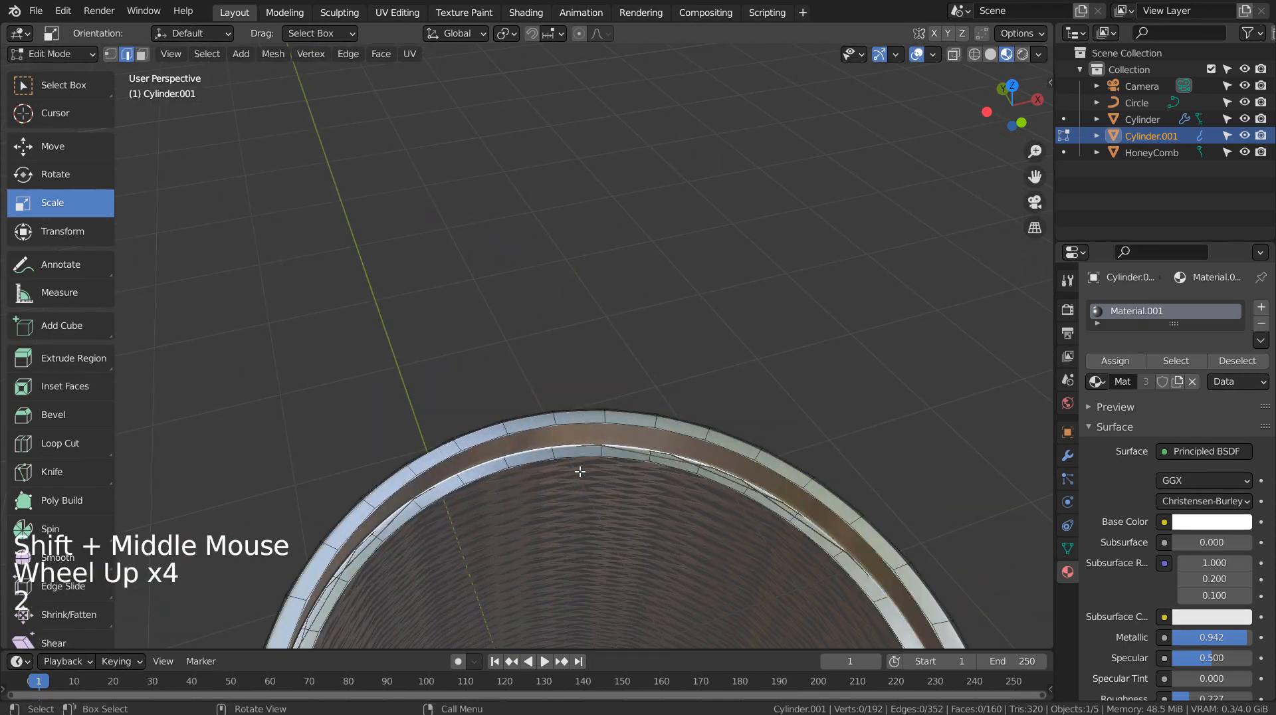
{"action": "key", "text": "alt"}
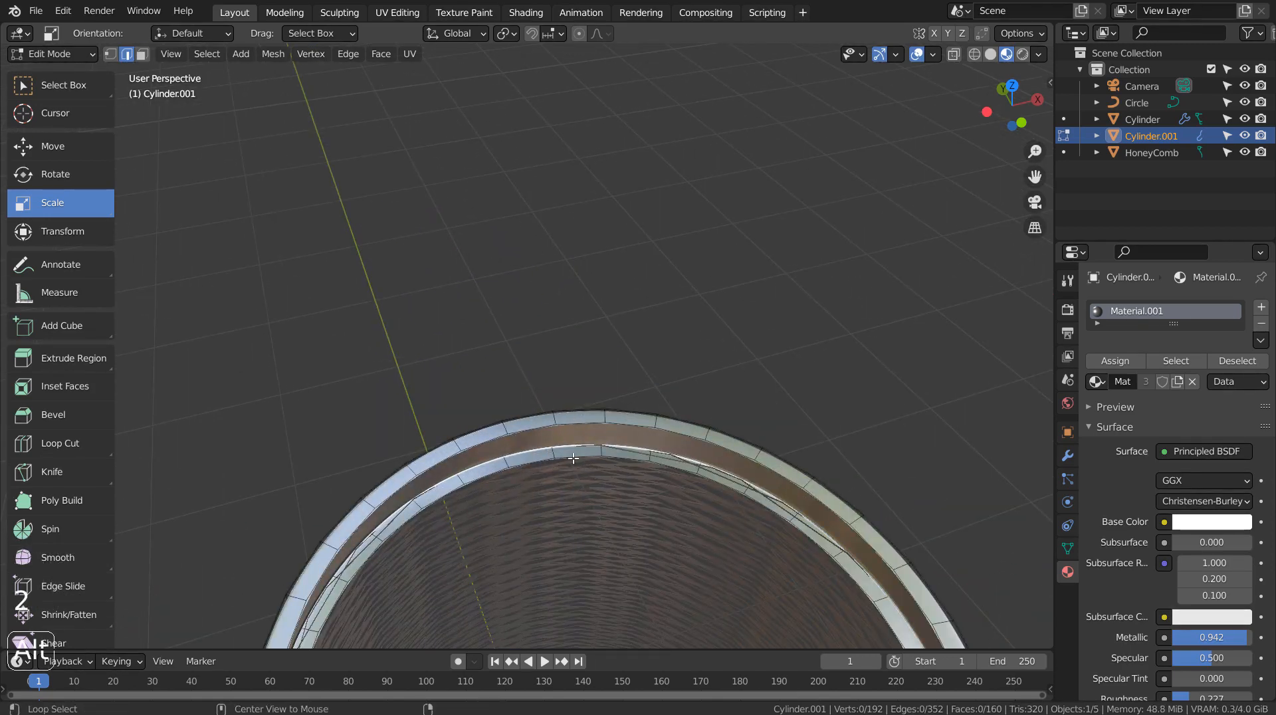
{"action": "left_click", "coordinate": [627, 464], "text": "alt"}
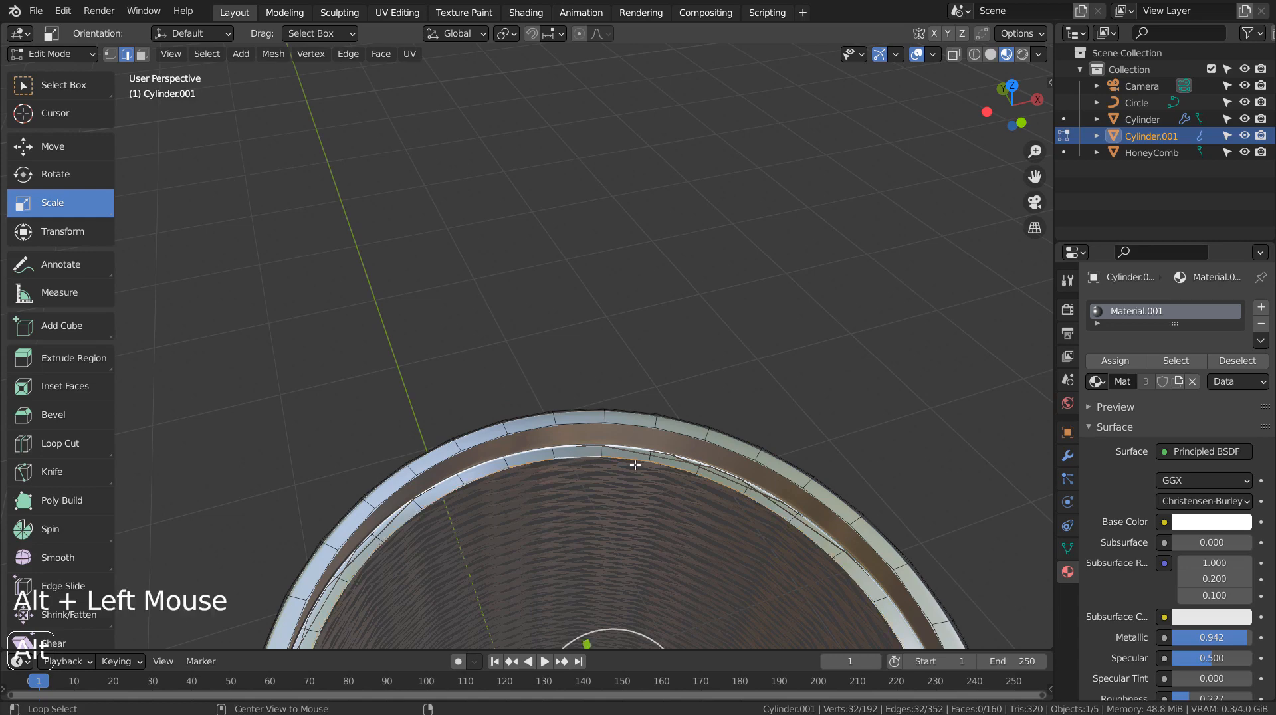
{"action": "left_click", "coordinate": [574, 424], "text": "alt+shift"}
{"action": "left_click", "coordinate": [574, 424], "text": "alt+shift"}
{"action": "left_click", "coordinate": [574, 424], "text": "alt+shift"}
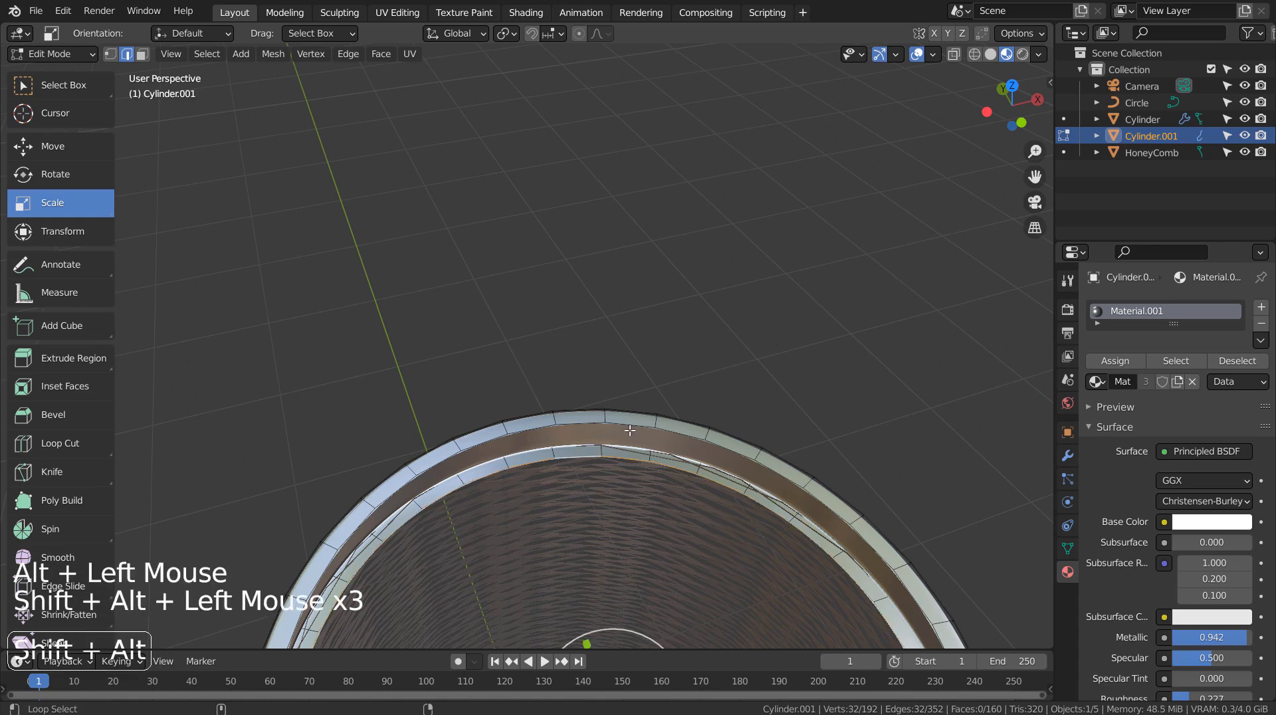
{"action": "left_click", "coordinate": [588, 424], "text": "alt+shift"}
{"action": "middle_click_drag", "start_coordinate": [600, 429], "coordinate": [672, 406]}
{"action": "key", "text": "ctrl+e"}
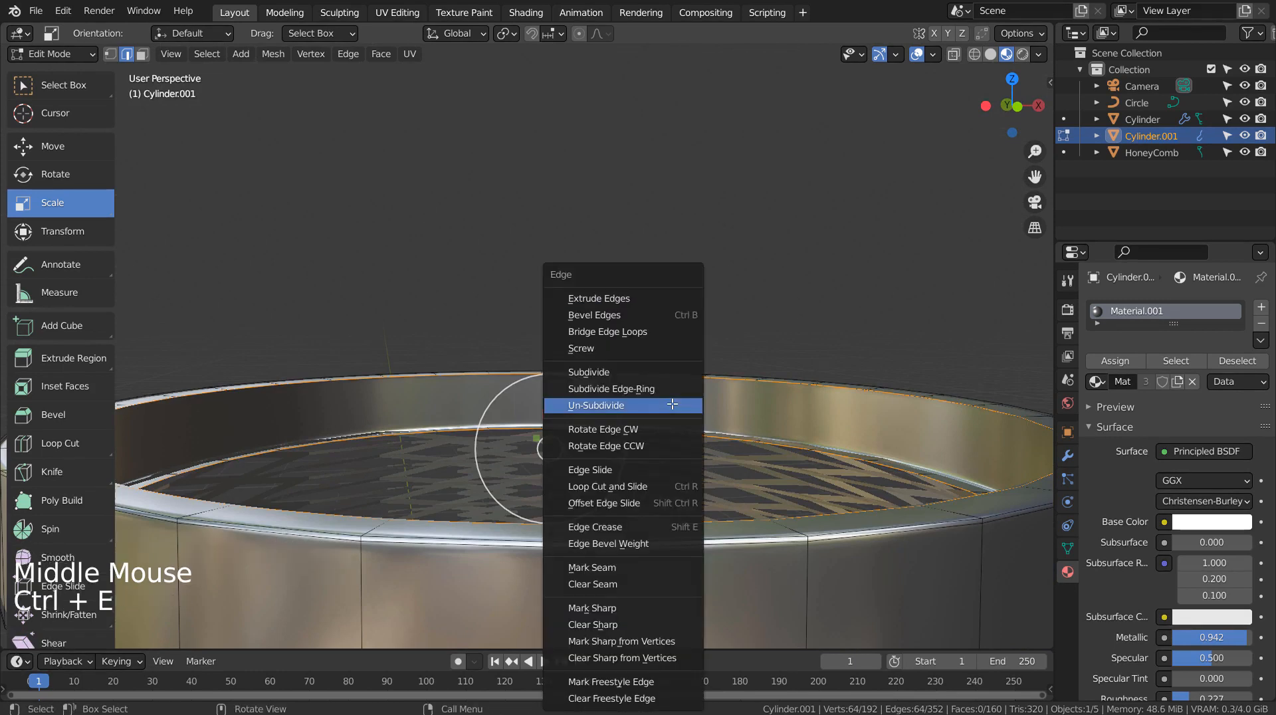
{"action": "left_click", "coordinate": [667, 331]}
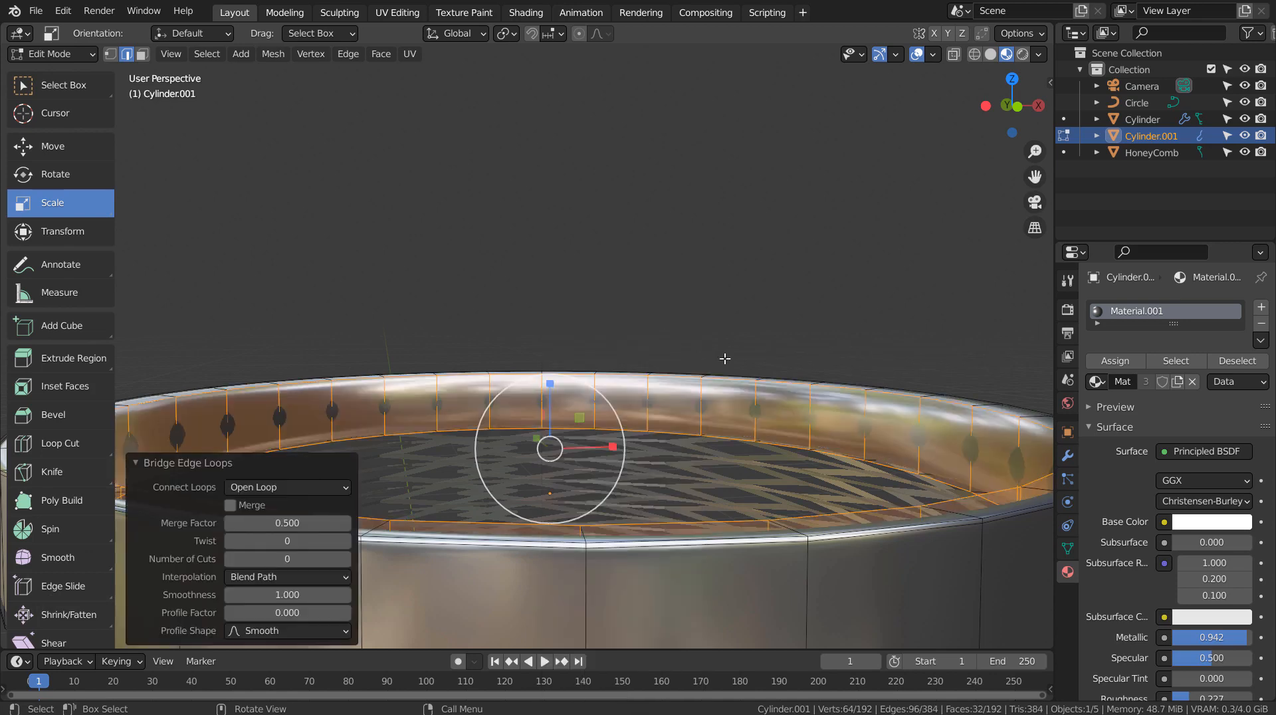
Step: Add a loop cut with 2 cuts around the bridged inner band of the ring, then leave Edit Mode
{"action": "key", "text": "Tab"}
{"action": "middle_click_drag", "start_coordinate": [780, 377], "coordinate": [720, 452]}
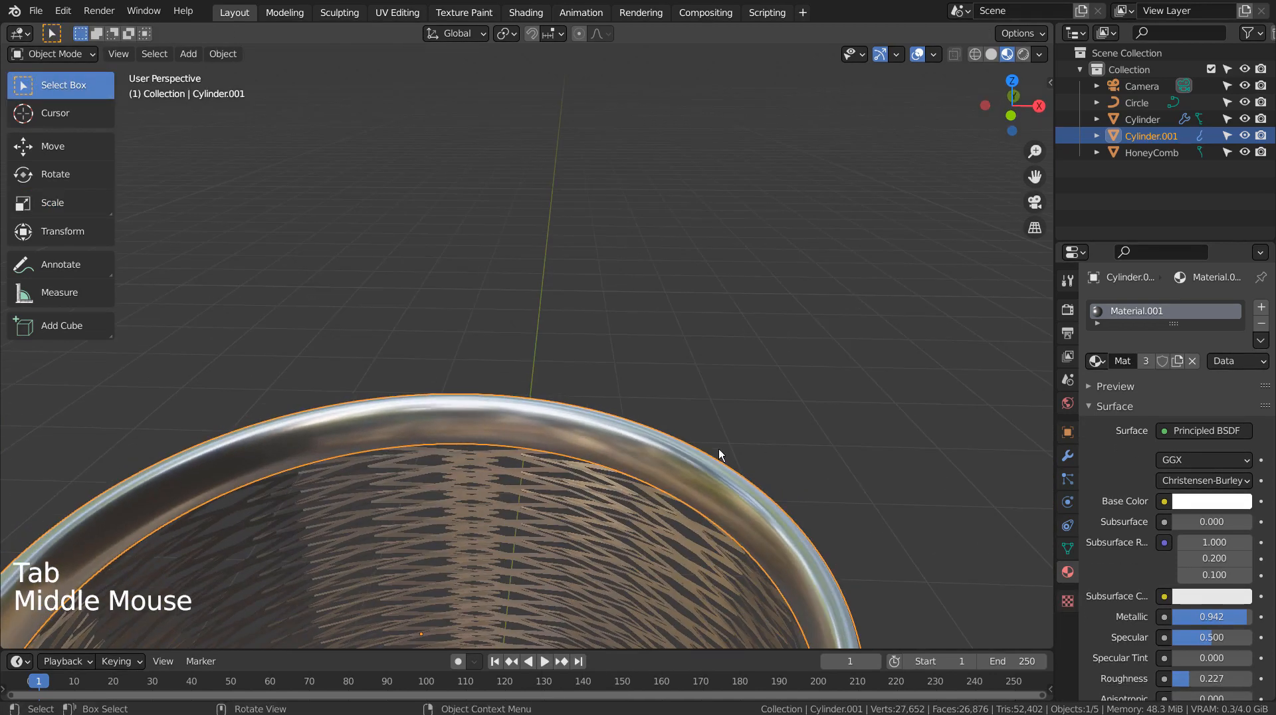
{"action": "key", "text": "Tab"}
{"action": "key", "text": "ctrl+r"}
{"action": "scroll", "coordinate": [462, 418], "scroll_direction": "up", "scroll_amount": 1}
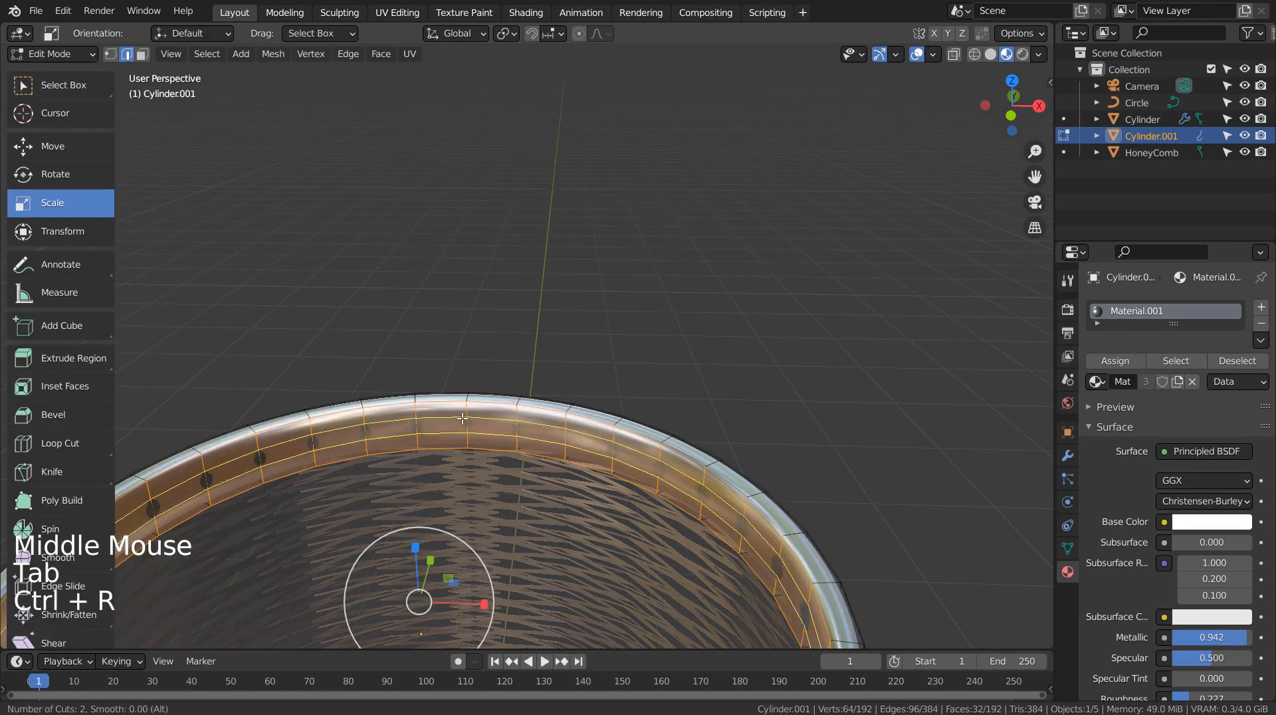
{"action": "left_click", "coordinate": [462, 419]}
{"action": "right_click", "coordinate": [463, 419]}
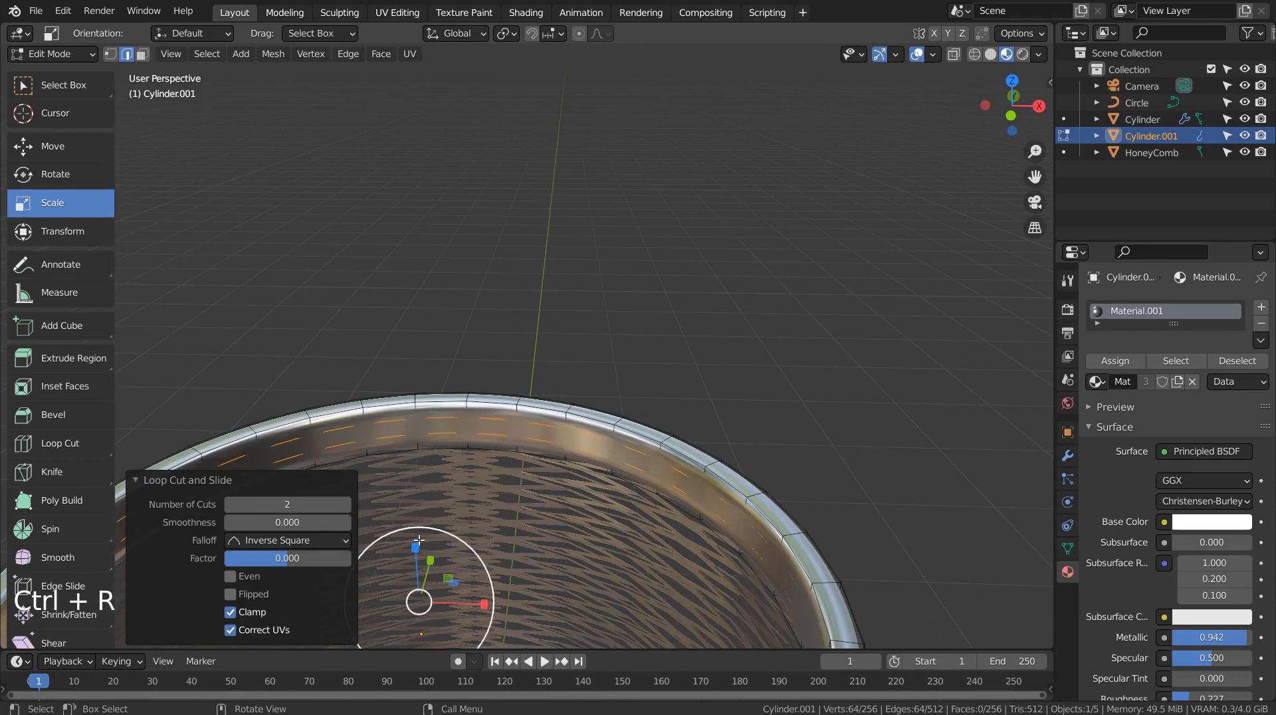
{"action": "left_click_drag", "start_coordinate": [415, 548], "coordinate": [391, 449]}
{"action": "key", "text": "Tab"}
Step: Orbit and zoom around the shade to examine how the HoneyComb wraps between the disc and ring
{"action": "middle_click_drag", "start_coordinate": [616, 494], "coordinate": [658, 449]}
{"action": "scroll", "coordinate": [664, 459], "scroll_direction": "down", "scroll_amount": 4}
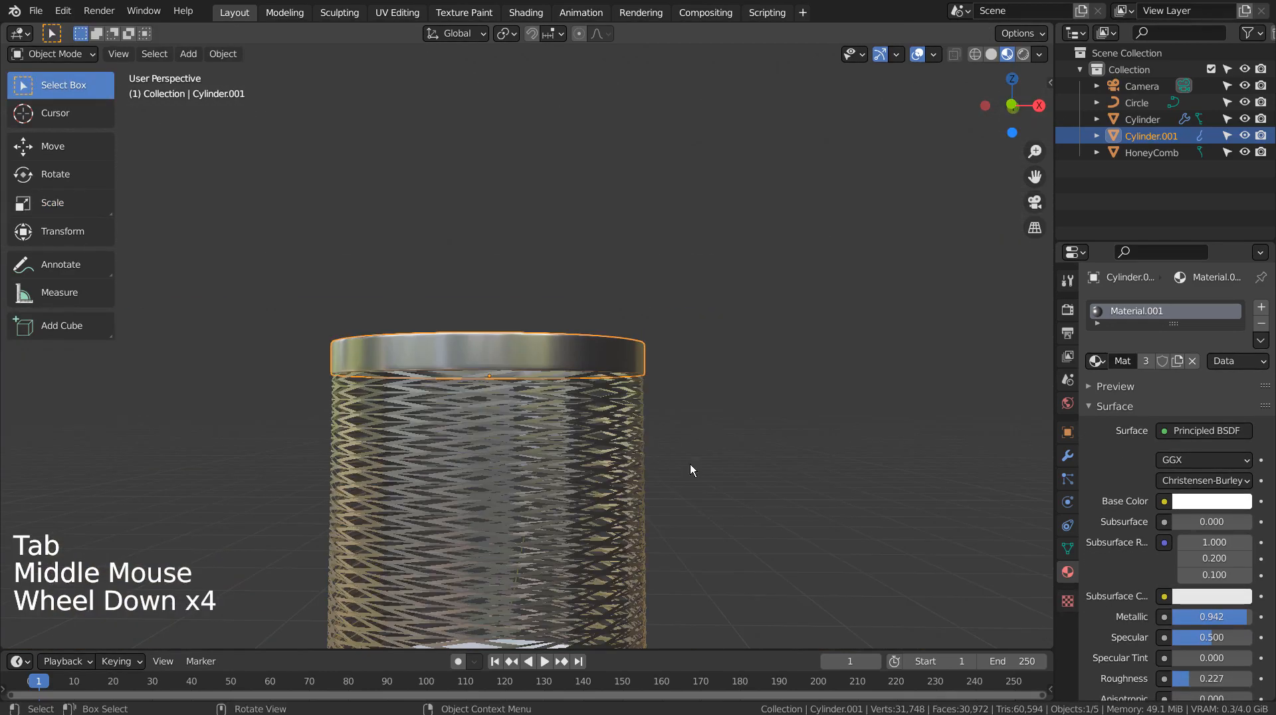
{"action": "left_click", "coordinate": [600, 468]}
{"action": "left_click", "coordinate": [600, 468]}
{"action": "middle_click_drag", "start_coordinate": [755, 501], "coordinate": [775, 455]}
{"action": "scroll", "coordinate": [775, 450], "scroll_direction": "up", "scroll_amount": 3}
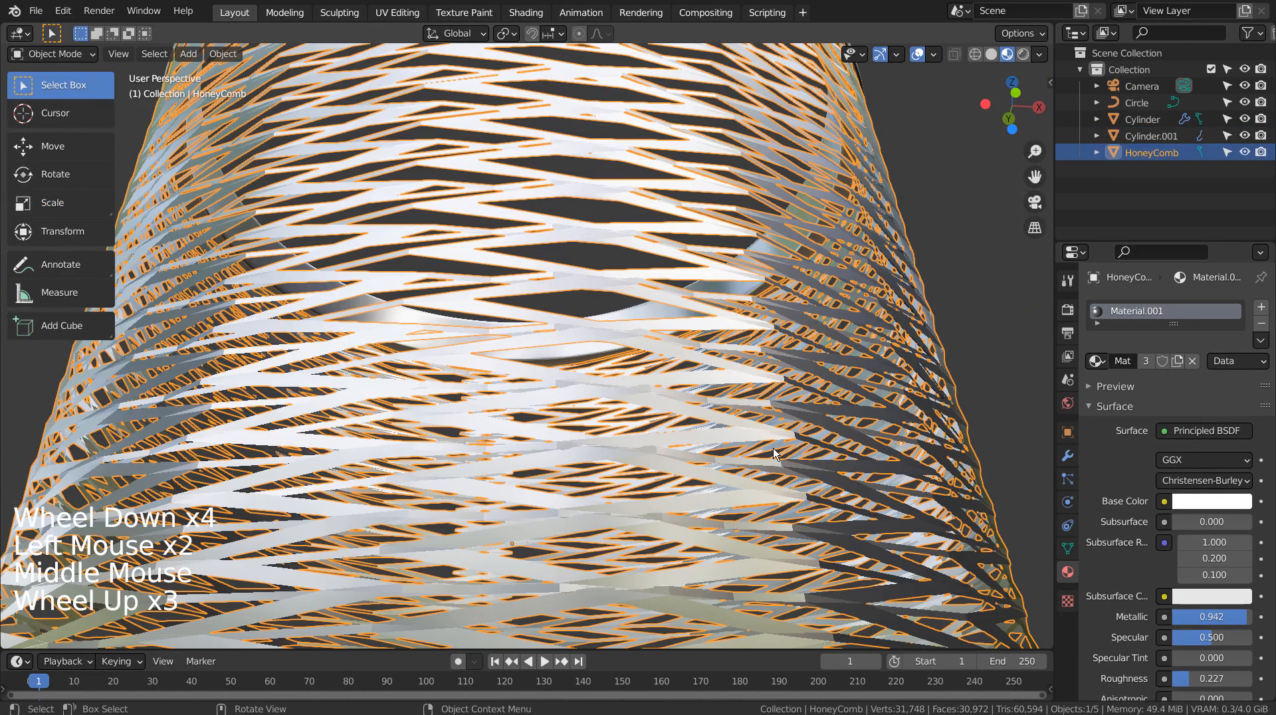
{"action": "middle_click_drag", "start_coordinate": [763, 338], "coordinate": [748, 397]}
{"action": "scroll", "coordinate": [743, 400], "scroll_direction": "down", "scroll_amount": 4}
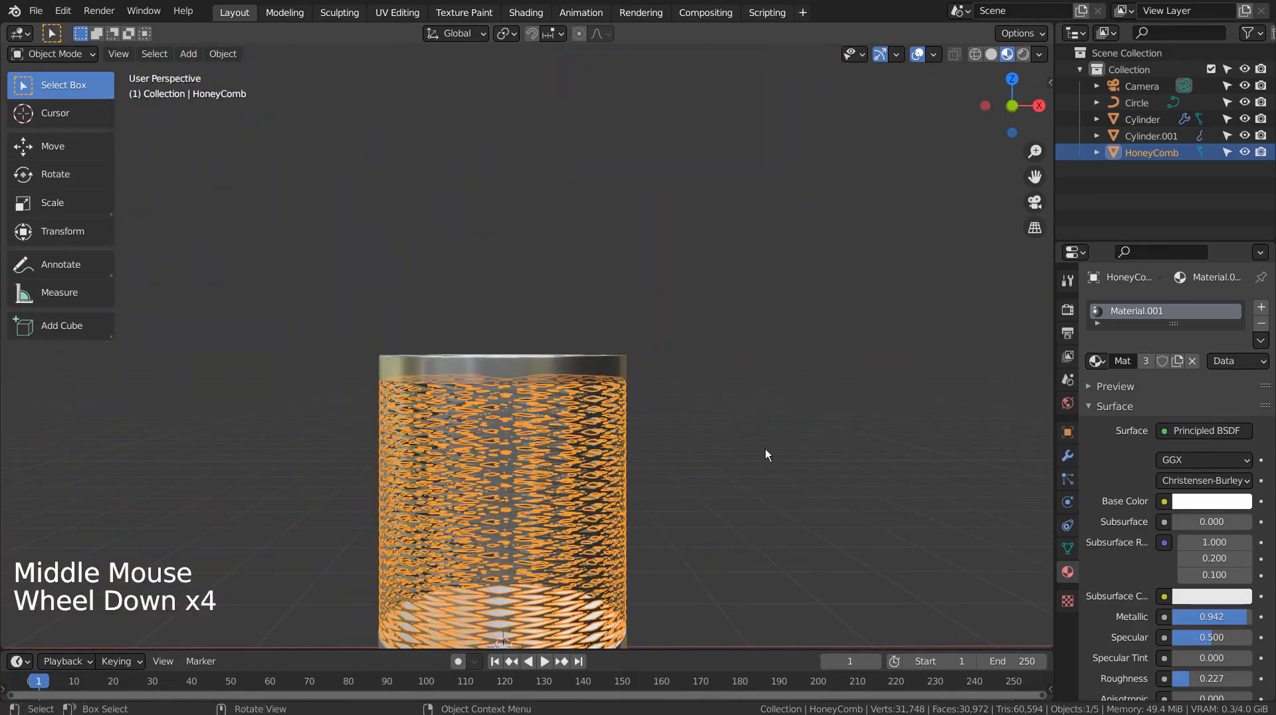
{"action": "scroll", "coordinate": [764, 451], "scroll_direction": "down", "scroll_amount": 1}
{"action": "middle_click_drag", "start_coordinate": [726, 489], "coordinate": [690, 505]}
{"action": "left_click", "coordinate": [876, 530]}
Step: Delete the original HoneyComb mesh
{"action": "left_click", "coordinate": [476, 455]}
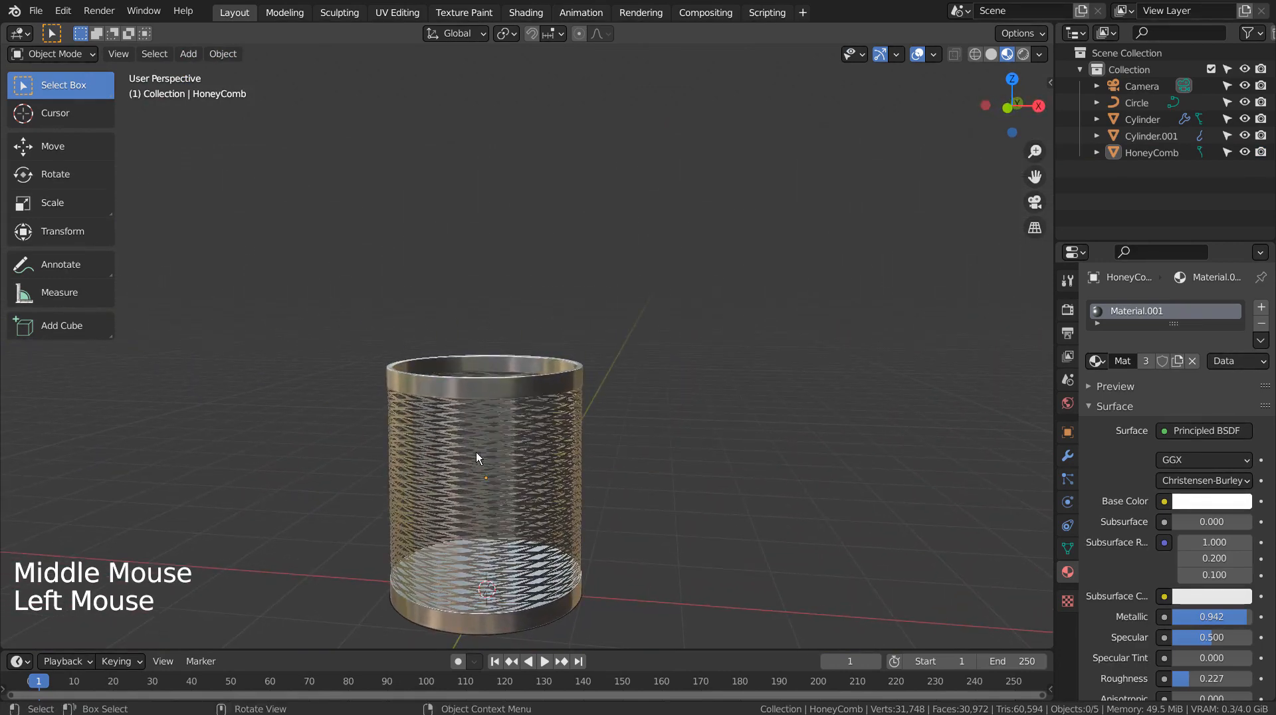
{"action": "key", "text": "x"}
{"action": "left_click", "coordinate": [649, 464]}
Step: Add a new HoneyComb mesh with 10 rows and 10 columns and give it Material.001
{"action": "middle_click", "coordinate": [676, 475]}
{"action": "key", "text": "shift+a"}
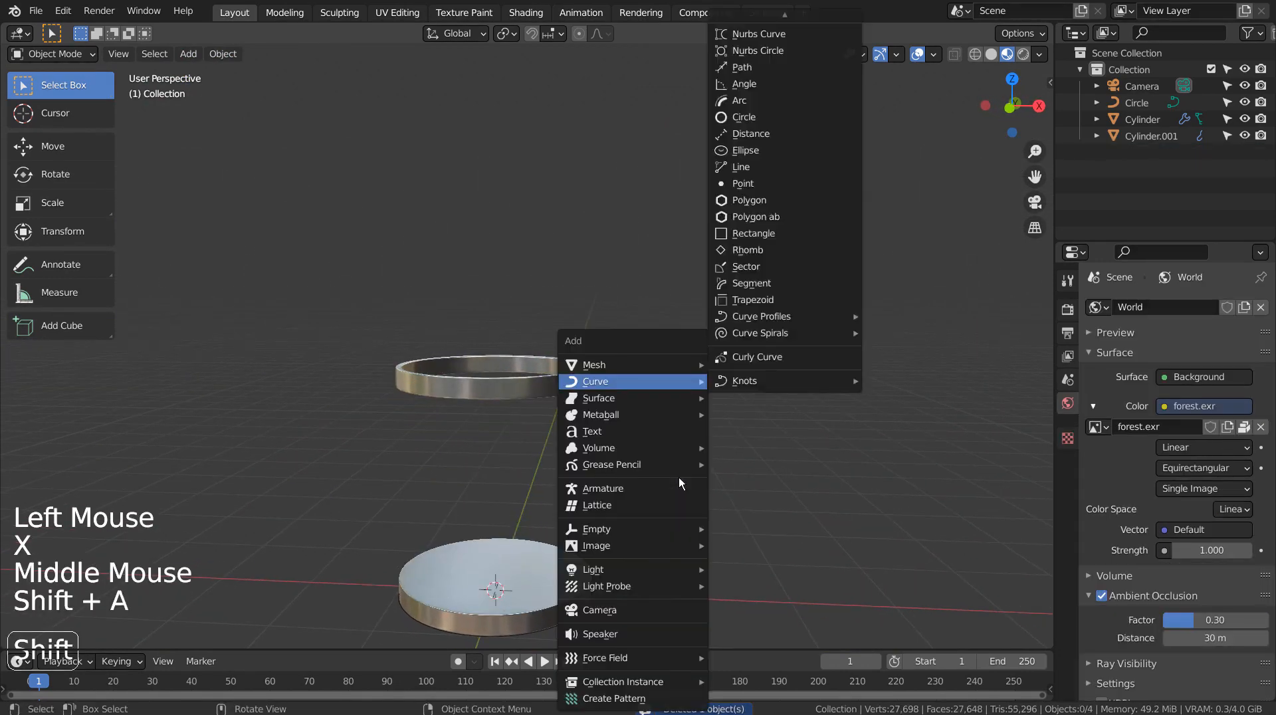
{"action": "mouse_move", "coordinate": [663, 362]}
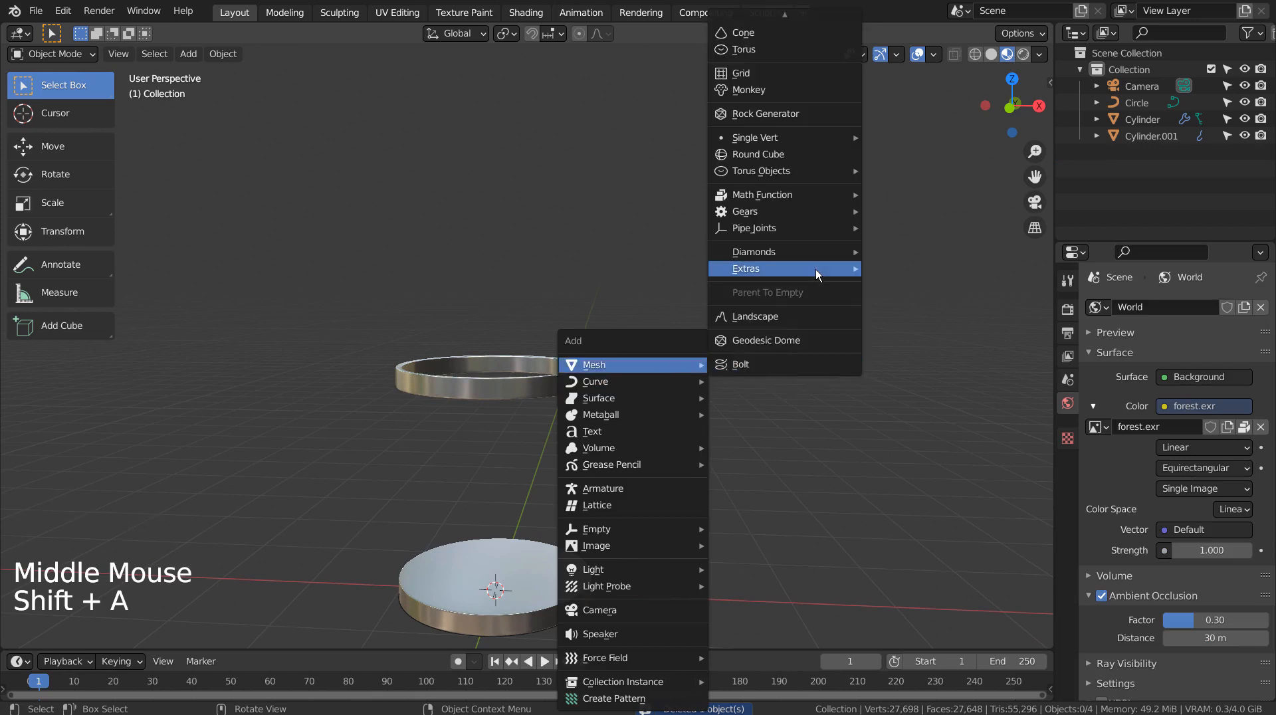
{"action": "mouse_move", "coordinate": [816, 269]}
{"action": "left_click", "coordinate": [917, 337]}
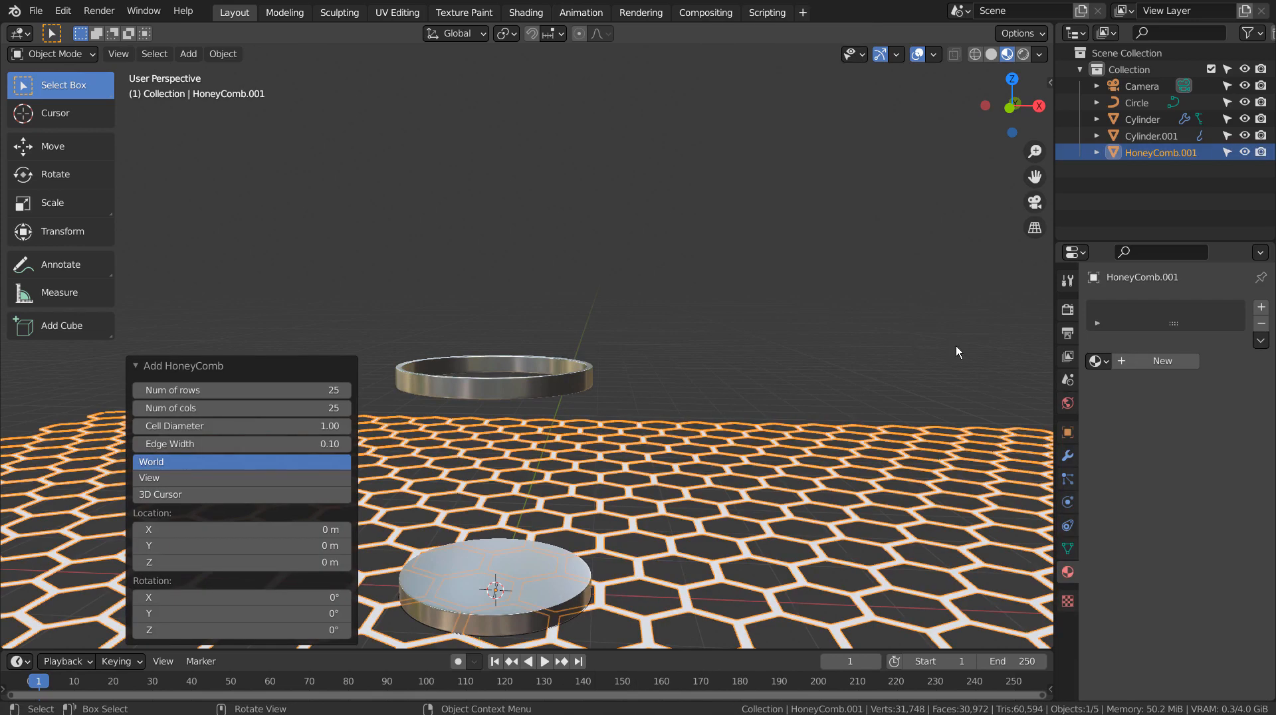
{"action": "left_click", "coordinate": [239, 390]}
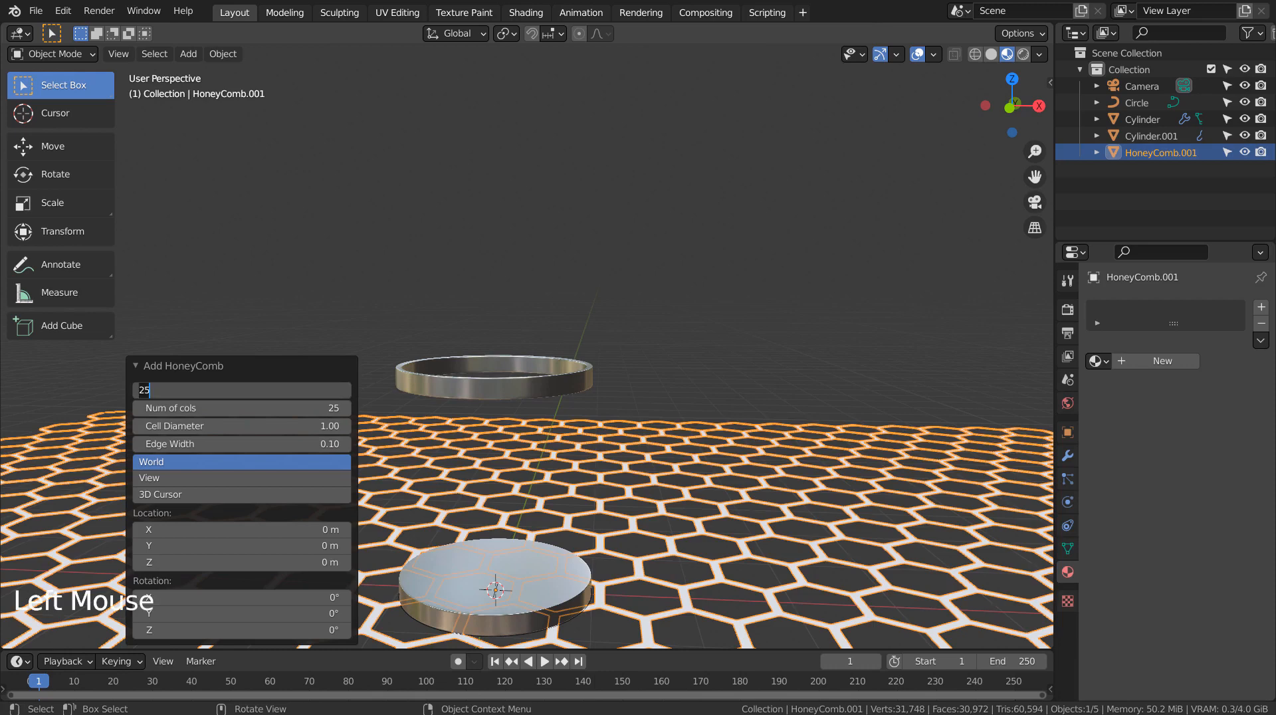
{"action": "type", "text": "10"}
{"action": "key", "text": "Tab"}
{"action": "type", "text": "10"}
{"action": "key", "text": "Return"}
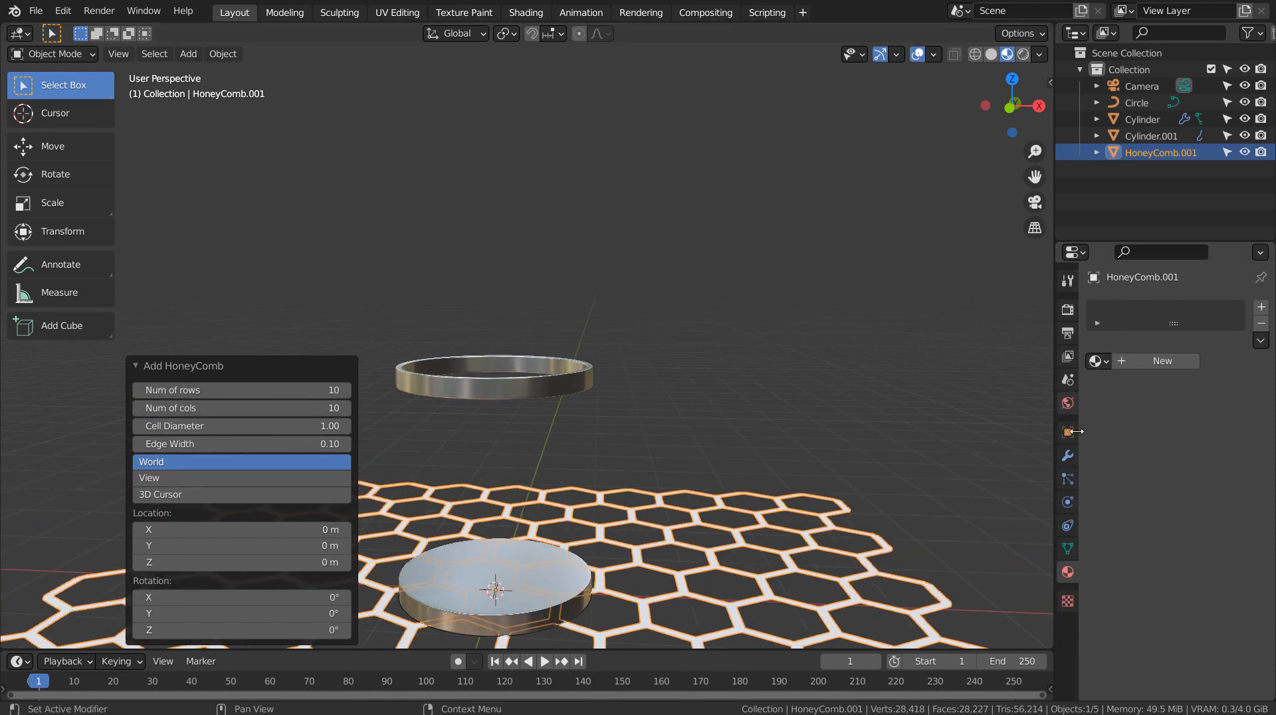
{"action": "left_click", "coordinate": [1097, 361]}
{"action": "left_click", "coordinate": [950, 397]}
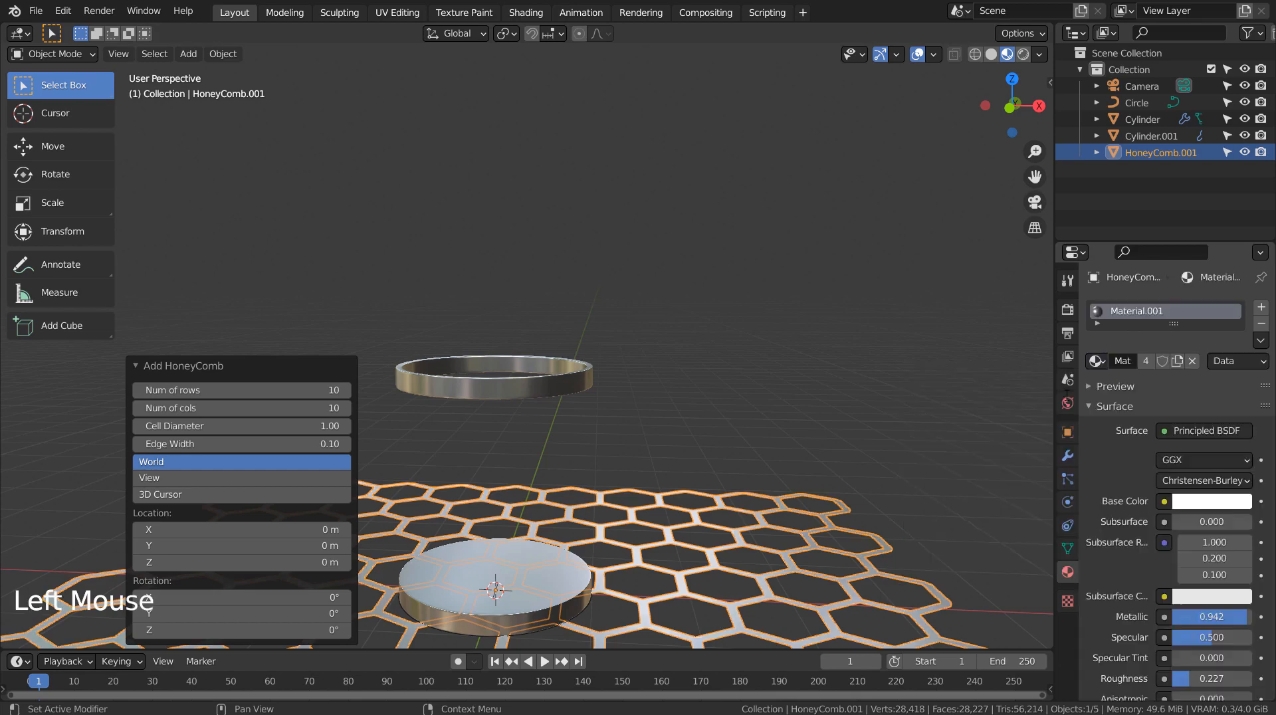
Step: Add a Curve modifier to the new HoneyComb with the Circle as curve object and Y as deform axis
{"action": "left_click", "coordinate": [1067, 456]}
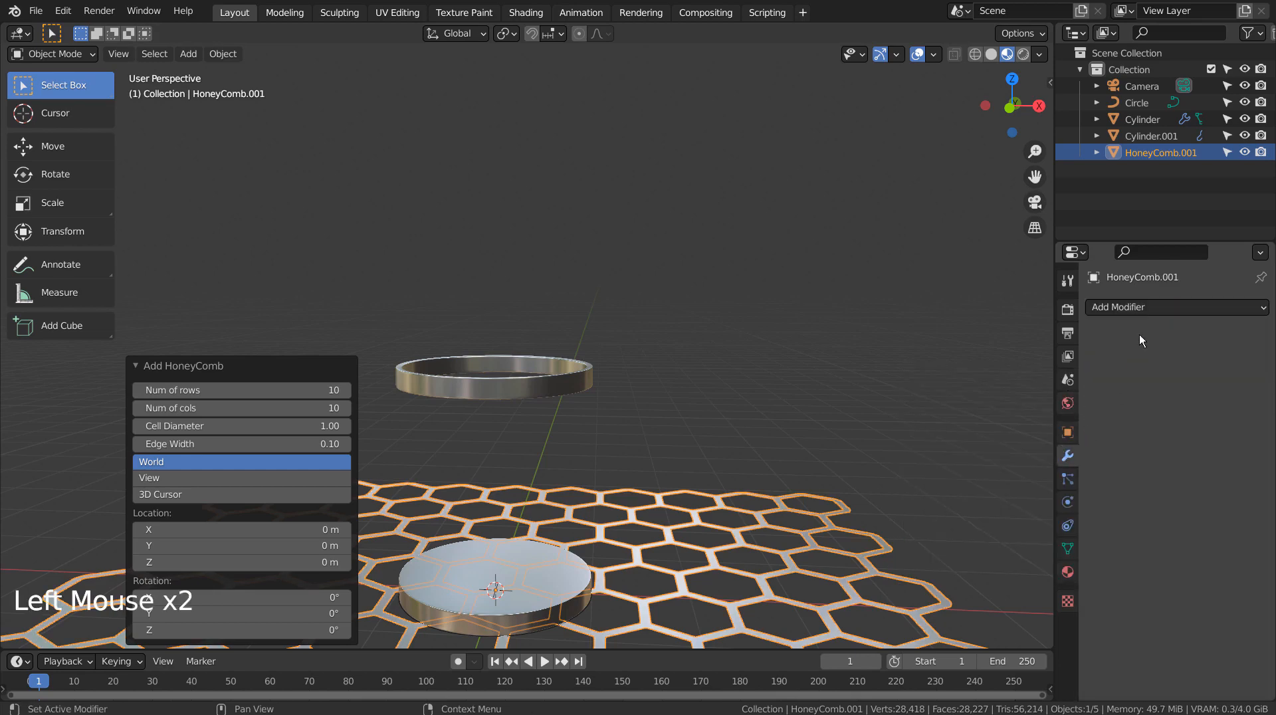
{"action": "left_click", "coordinate": [1155, 308]}
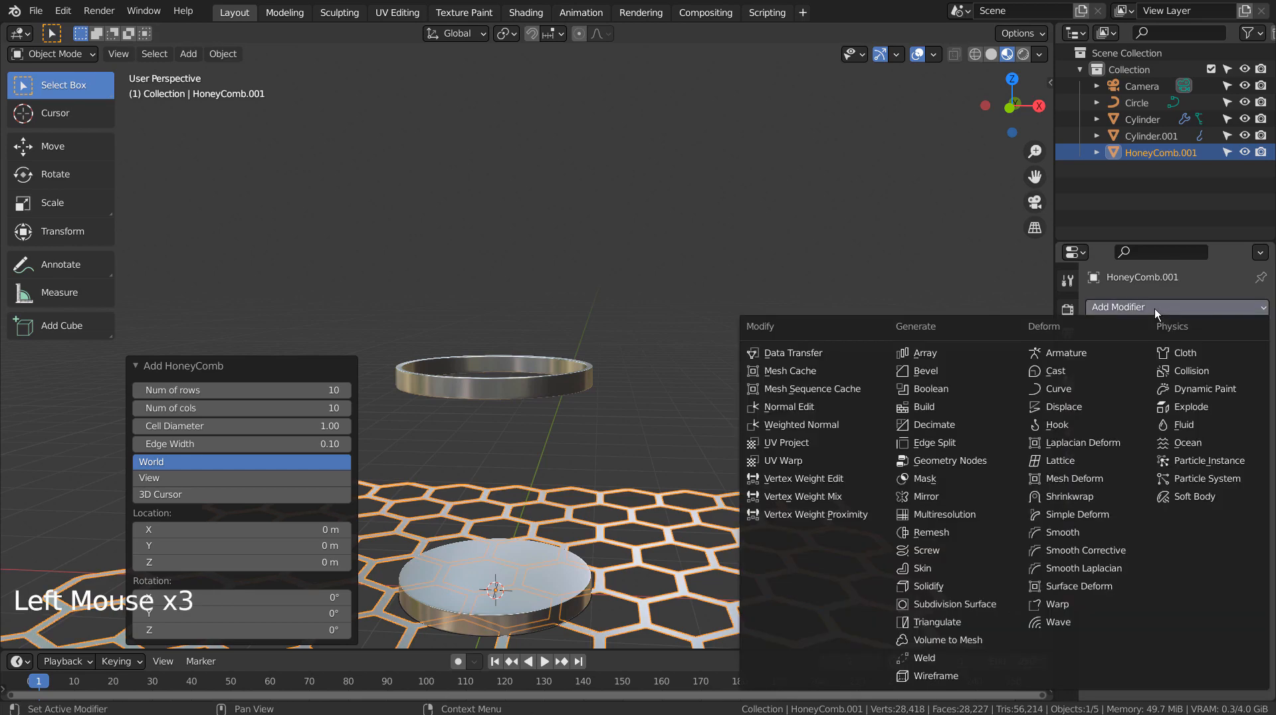
{"action": "left_click", "coordinate": [1058, 388]}
{"action": "left_click_drag", "start_coordinate": [1170, 361], "coordinate": [1166, 383]}
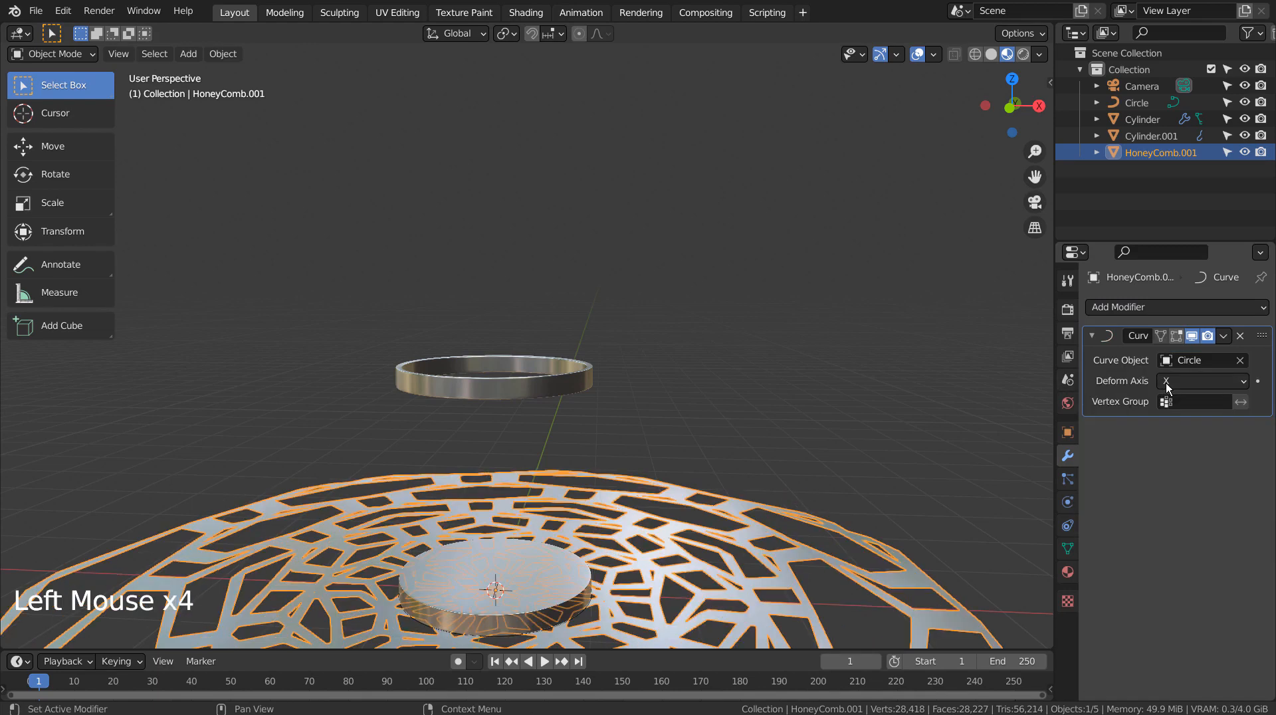
{"action": "left_click", "coordinate": [1174, 383]}
{"action": "left_click", "coordinate": [1171, 418]}
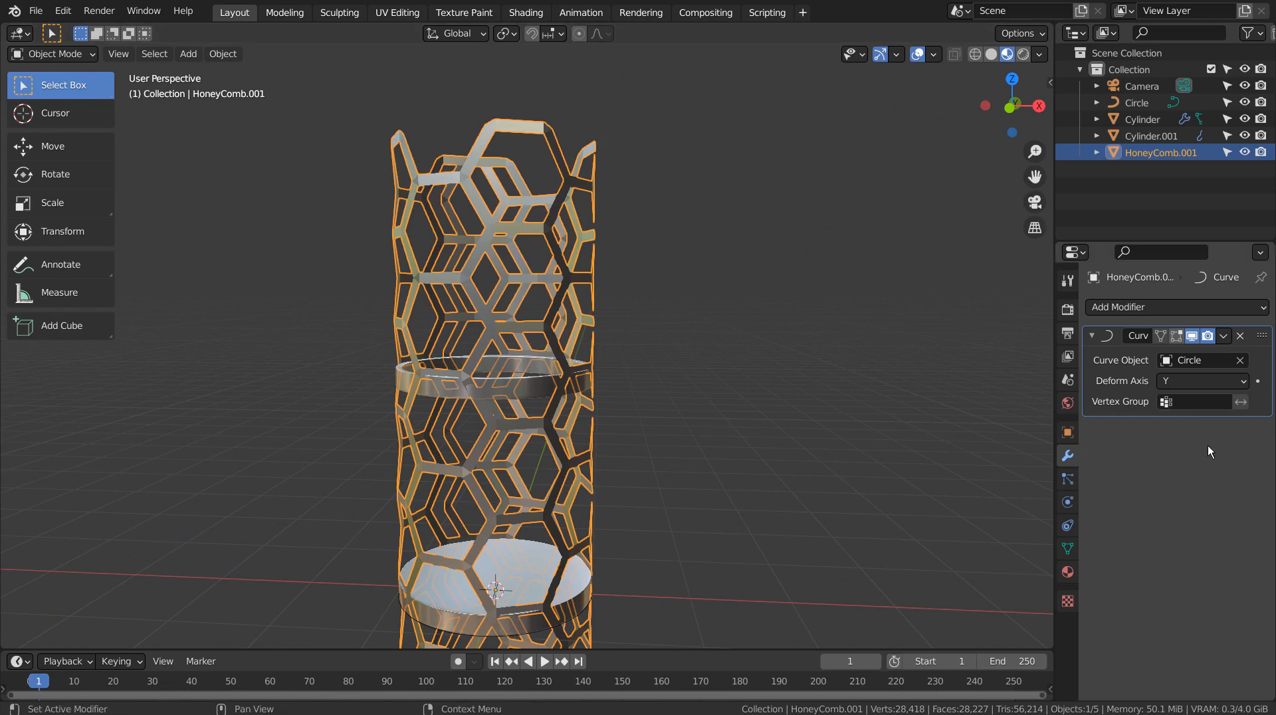
Step: Apply the Curve modifier on HoneyComb.001
{"action": "left_click", "coordinate": [1092, 390]}
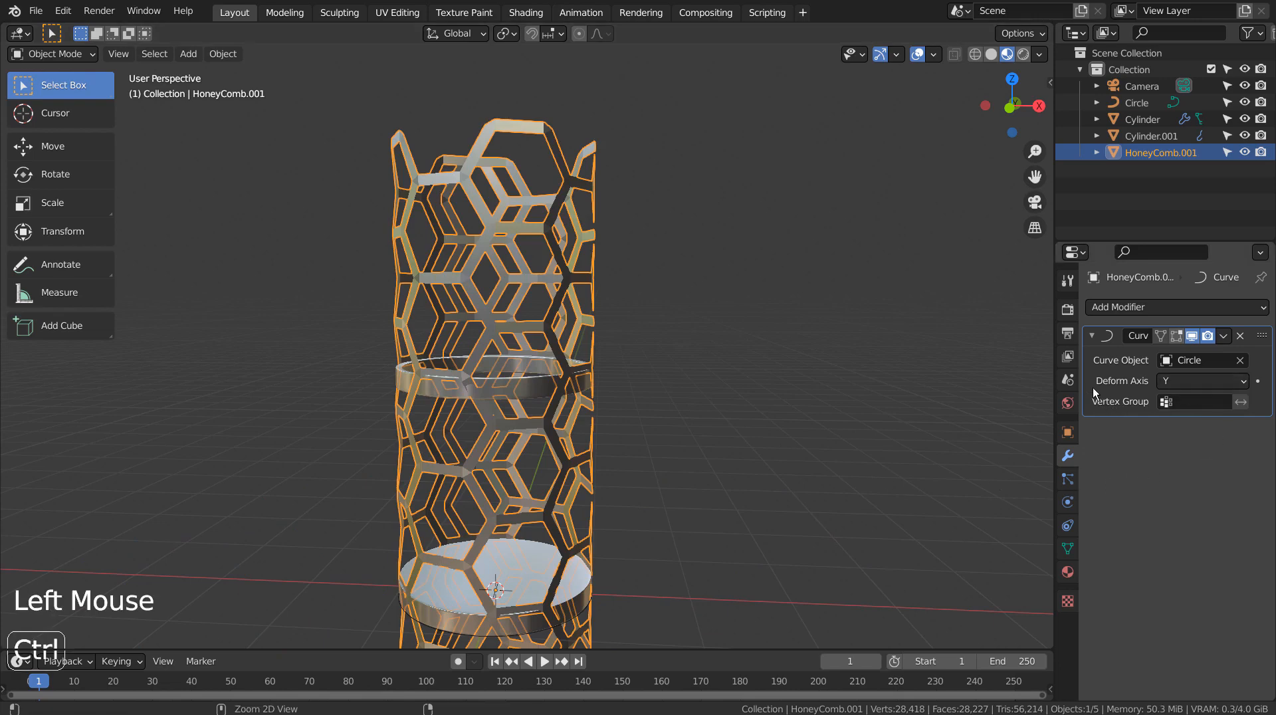
{"action": "key", "text": "ctrl+a"}
{"action": "left_click", "coordinate": [541, 297]}
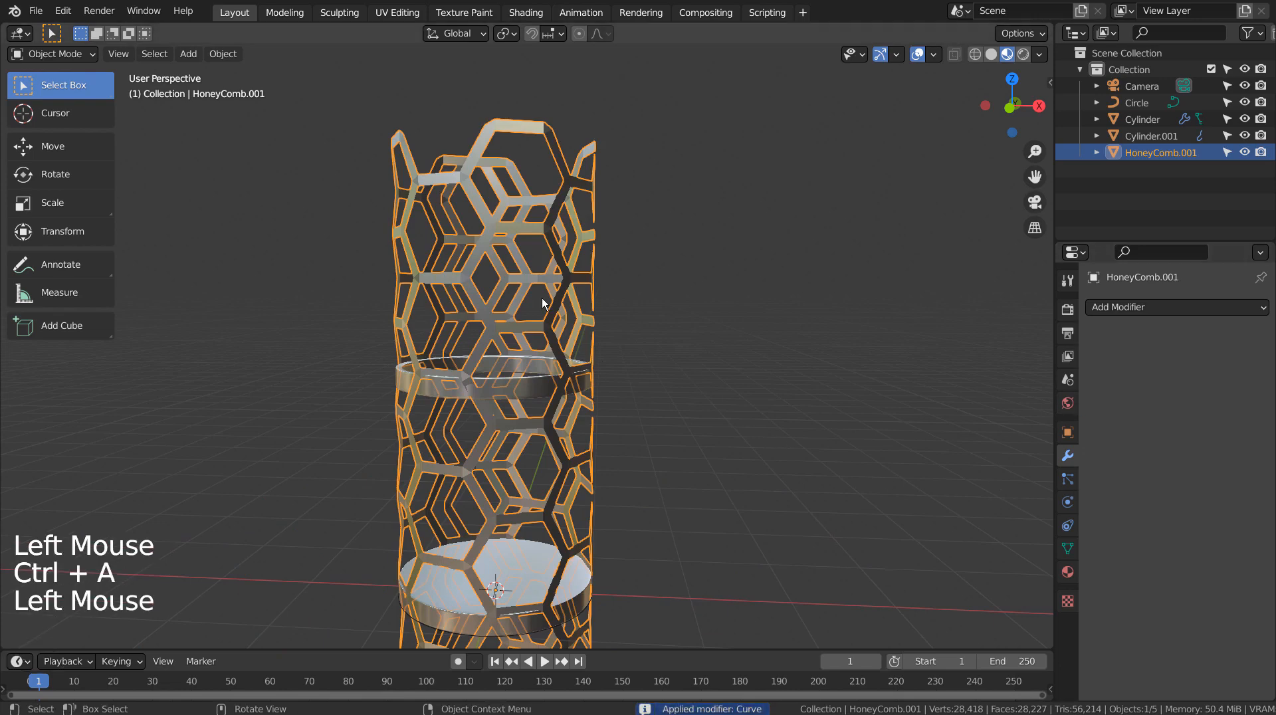
Step: In front view, scale the HoneyComb along Z to -0.264
{"action": "key", "text": "KP_1"}
{"action": "key", "text": "s"}
{"action": "key", "text": "z"}
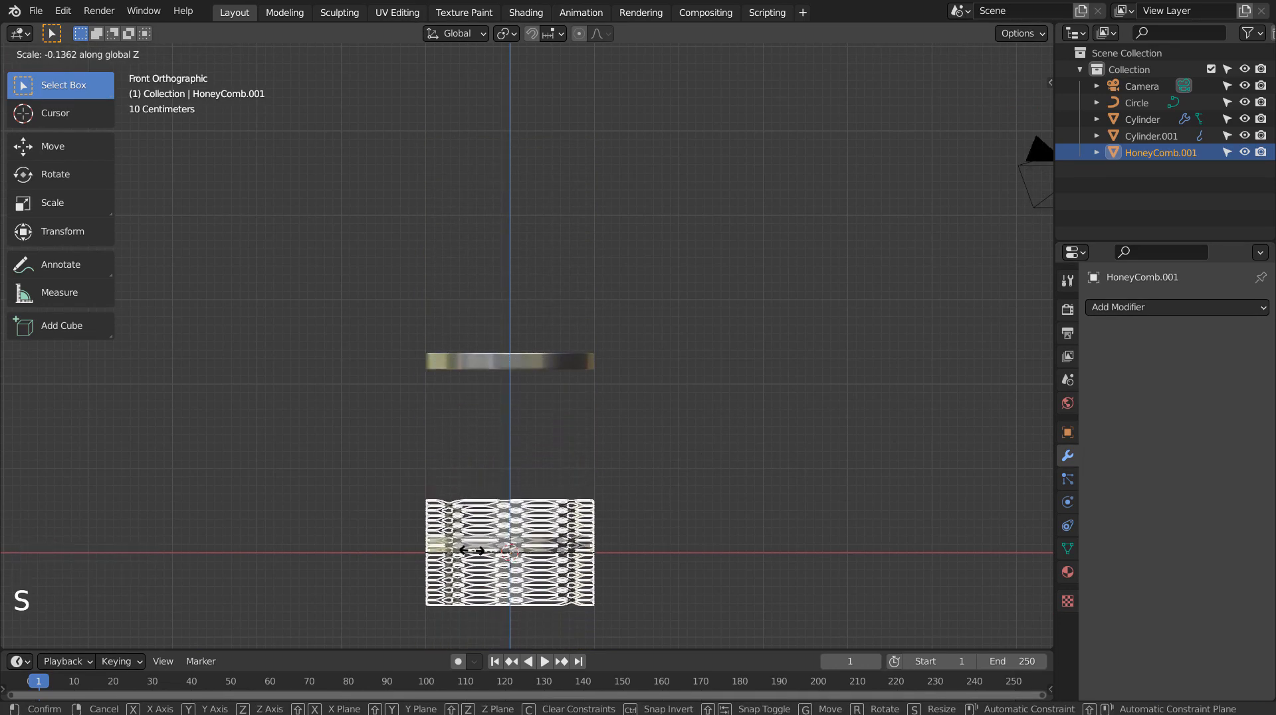
{"action": "left_click", "coordinate": [452, 523]}
Step: Move the HoneyComb up along Z about 1.4 m
{"action": "key", "text": "g"}
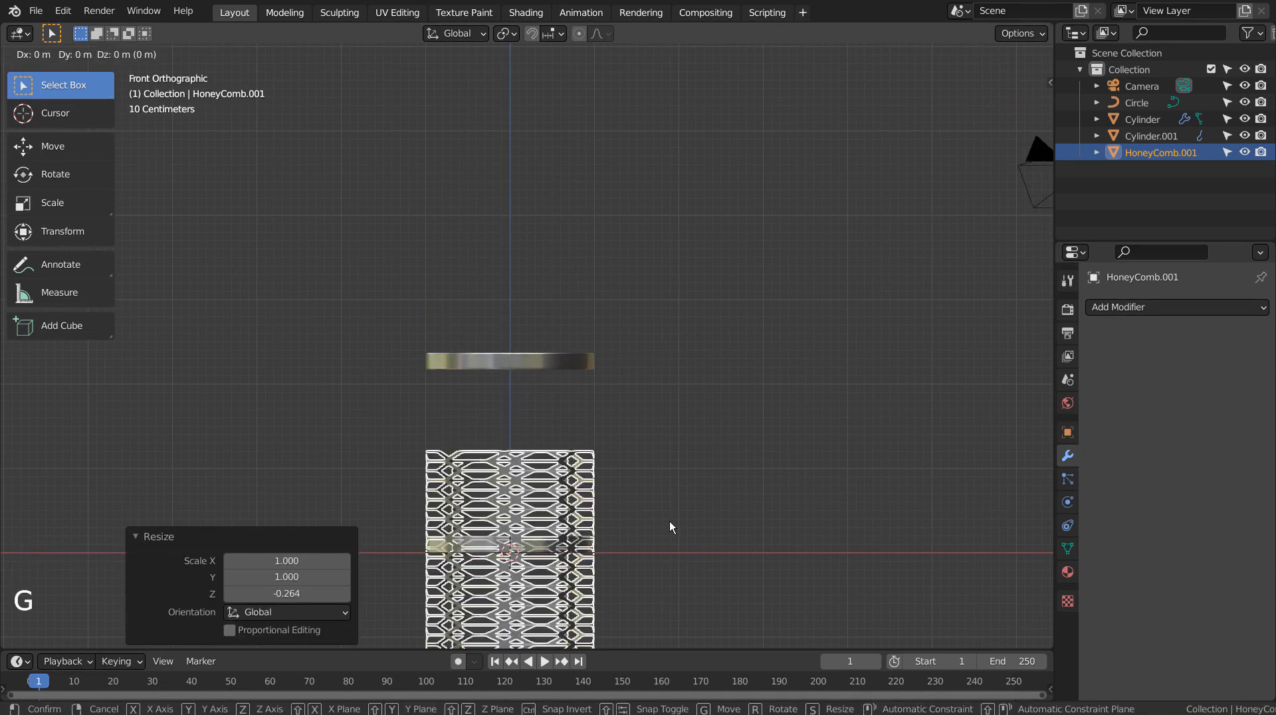
{"action": "key", "text": "z"}
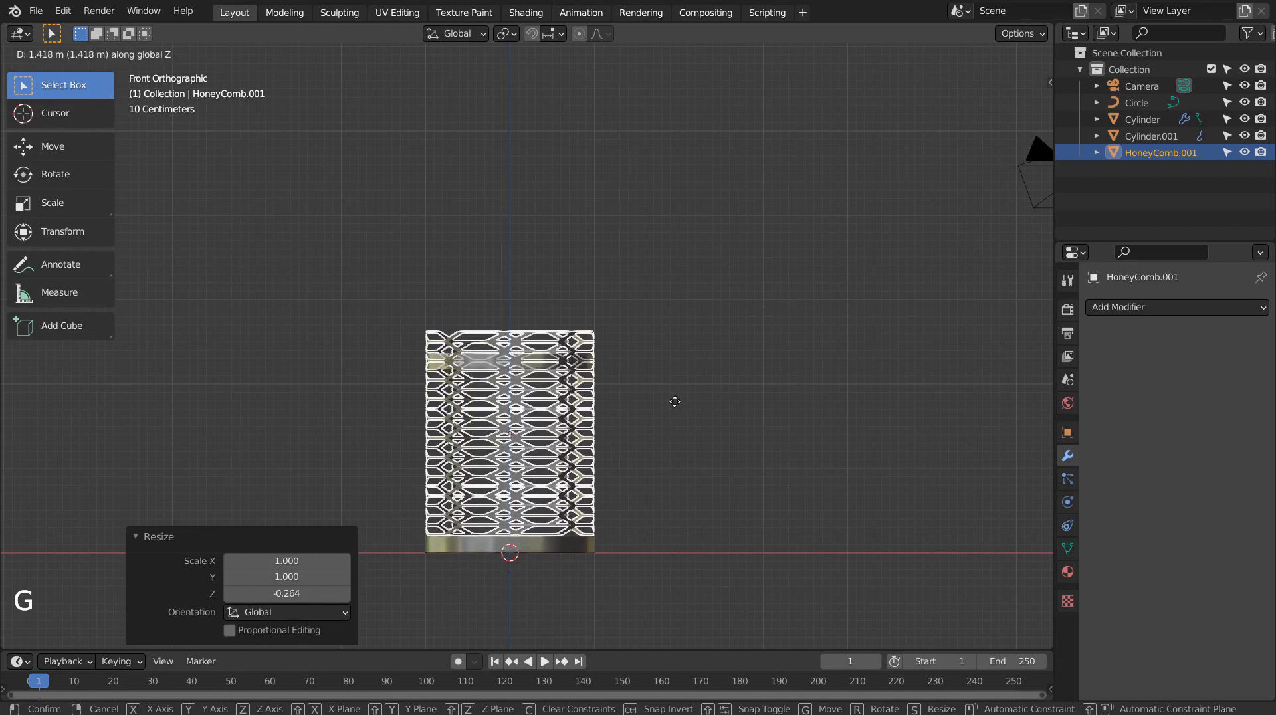
{"action": "left_click", "coordinate": [676, 402]}
Step: Scale the HoneyComb along Z to 0.848
{"action": "middle_click_drag", "start_coordinate": [709, 433], "coordinate": [728, 332], "text": "shift"}
{"action": "scroll", "coordinate": [728, 332], "scroll_direction": "up", "scroll_amount": 4}
{"action": "key", "text": "s"}
{"action": "key", "text": "z"}
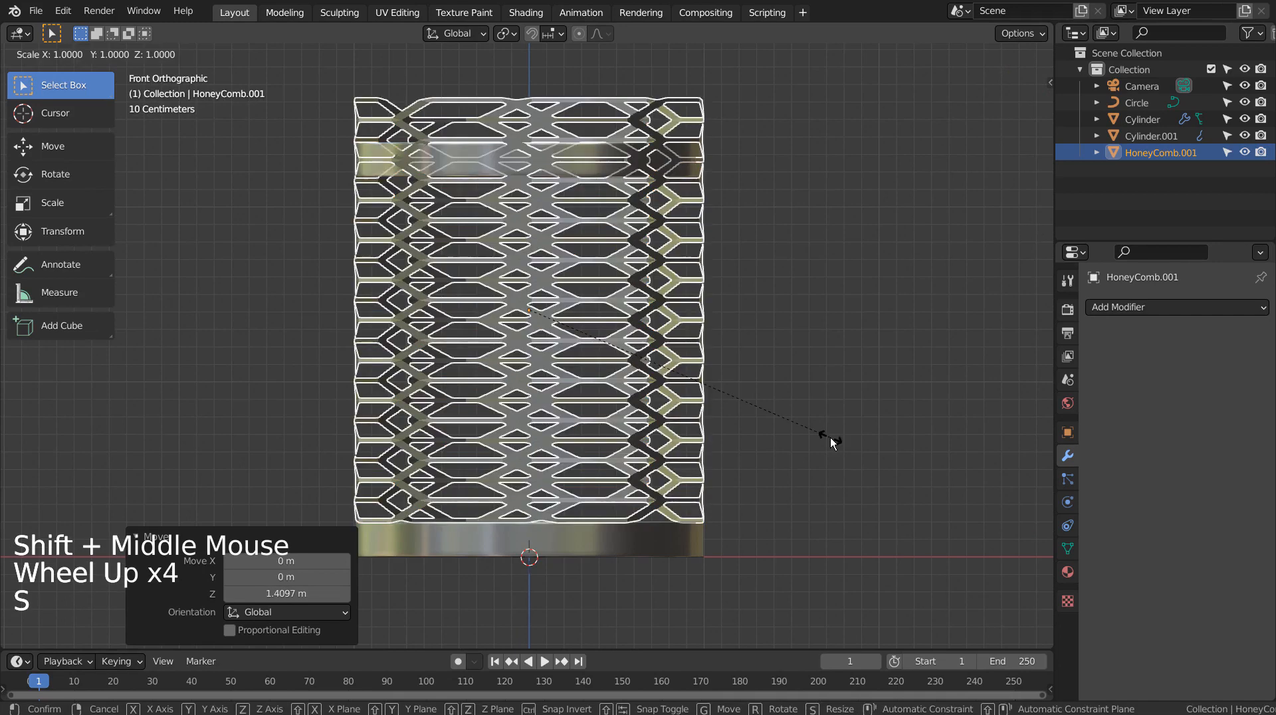
{"action": "left_click", "coordinate": [784, 420]}
{"action": "key", "text": "g"}
{"action": "key", "text": "z"}
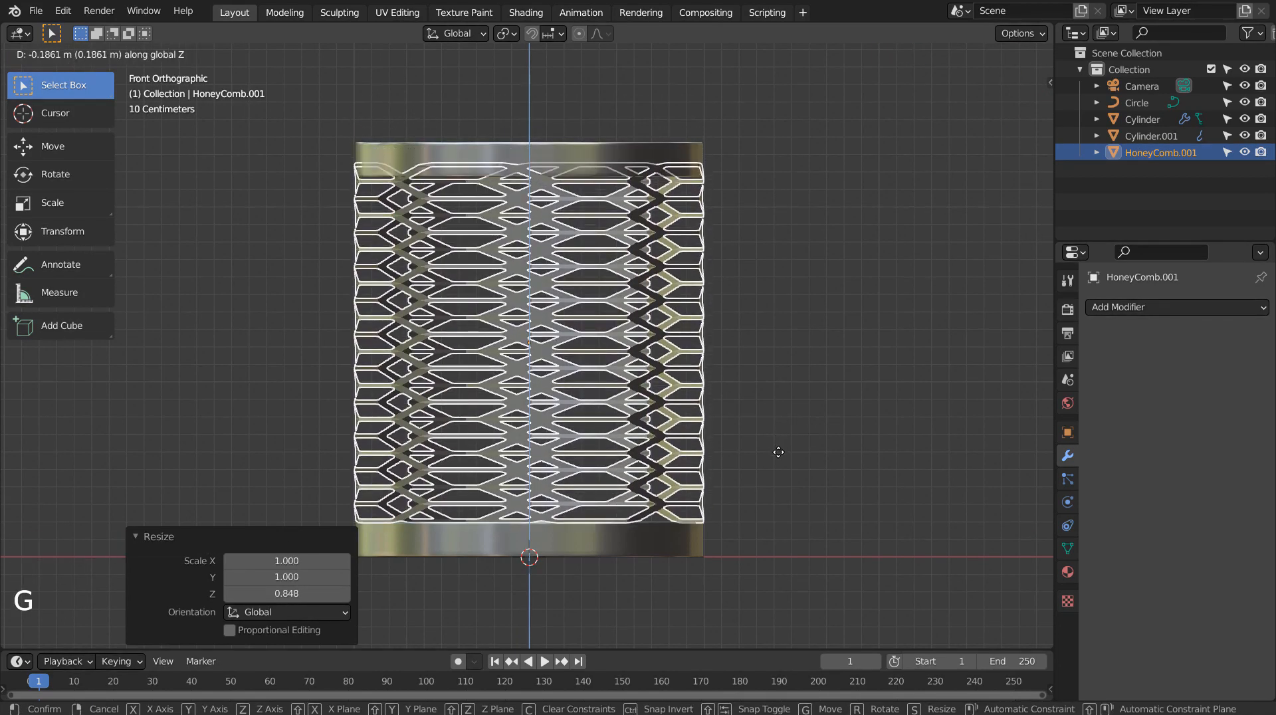
{"action": "key", "text": "Escape"}
Step: Move the top ring Cylinder.001 up along Z about 0.087 m
{"action": "left_click", "coordinate": [621, 151]}
{"action": "key", "text": "g"}
{"action": "key", "text": "z"}
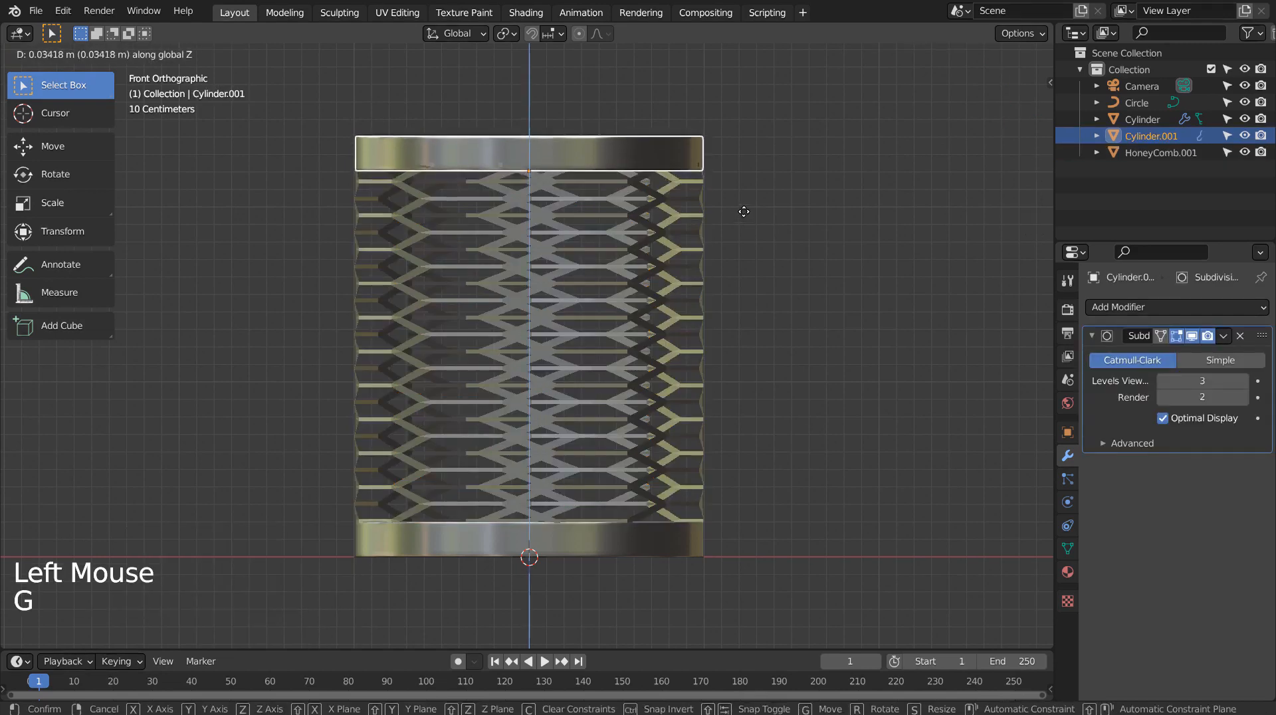
{"action": "left_click", "coordinate": [737, 205]}
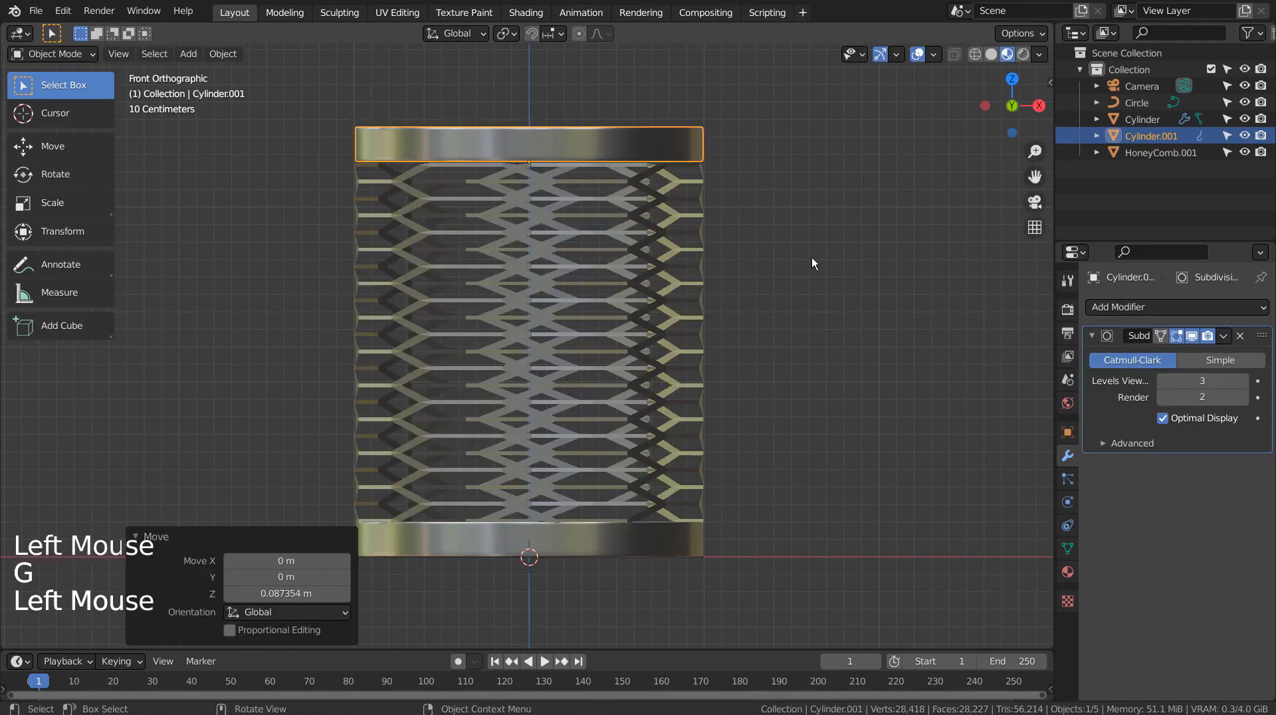
Step: Delete the HoneyComb.001 mesh
{"action": "middle_click_drag", "start_coordinate": [812, 258], "coordinate": [816, 385]}
{"action": "left_click", "coordinate": [808, 353]}
{"action": "scroll", "coordinate": [808, 354], "scroll_direction": "down", "scroll_amount": 5}
{"action": "scroll", "coordinate": [816, 385], "scroll_direction": "up", "scroll_amount": 3}
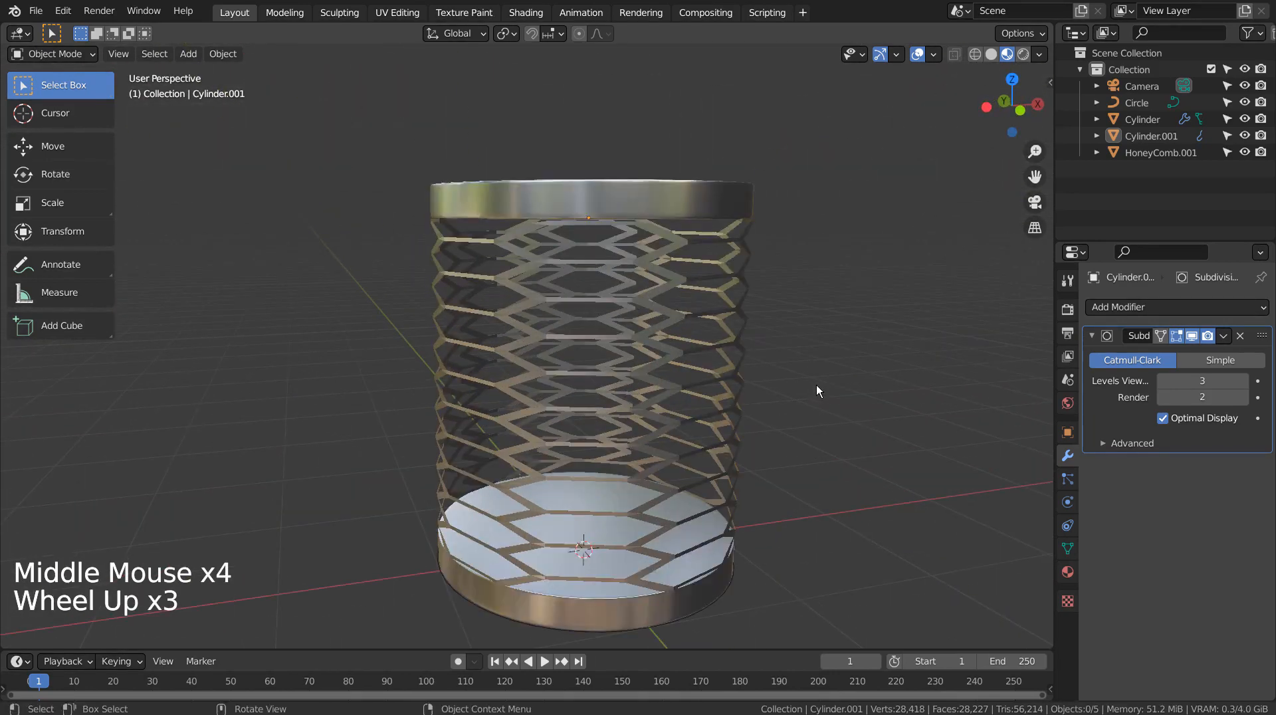
{"action": "left_click", "coordinate": [650, 390]}
{"action": "key", "text": "x"}
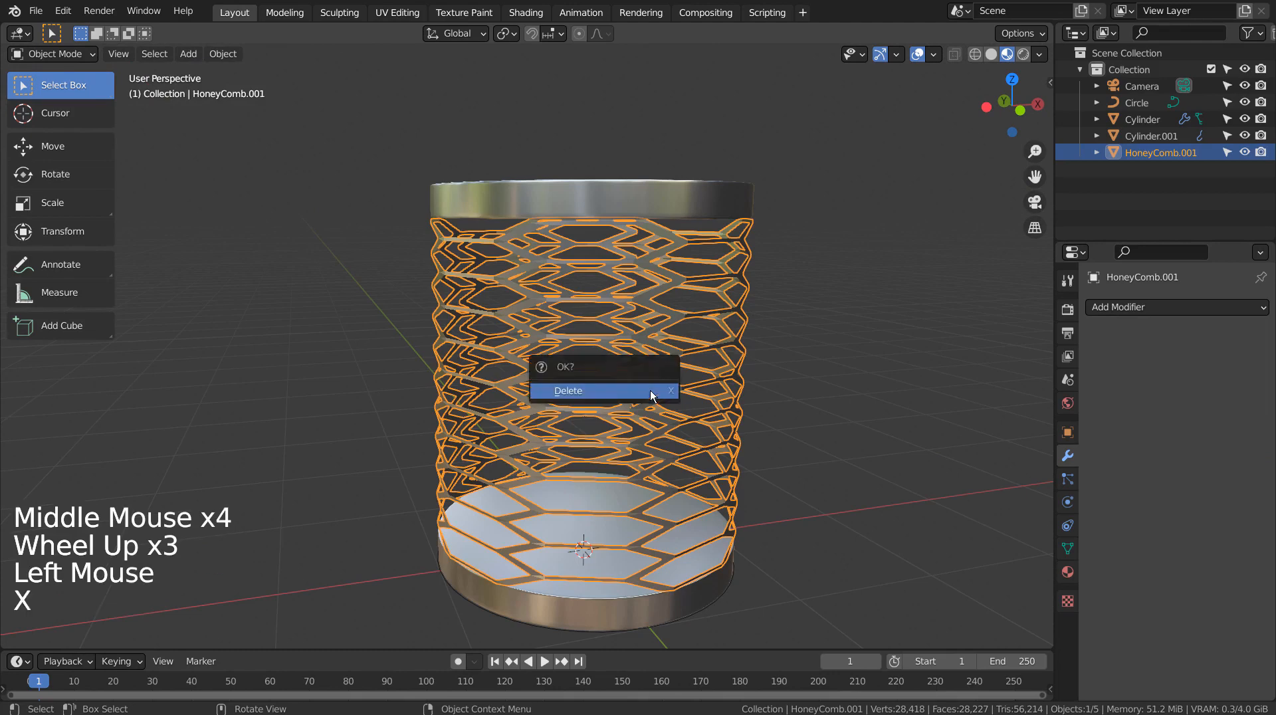
{"action": "left_click", "coordinate": [652, 390]}
Step: Add a new HoneyComb mesh with 15 rows and 15 columns
{"action": "middle_click_drag", "start_coordinate": [886, 430], "coordinate": [846, 439]}
{"action": "scroll", "coordinate": [706, 360], "scroll_direction": "down", "scroll_amount": 5}
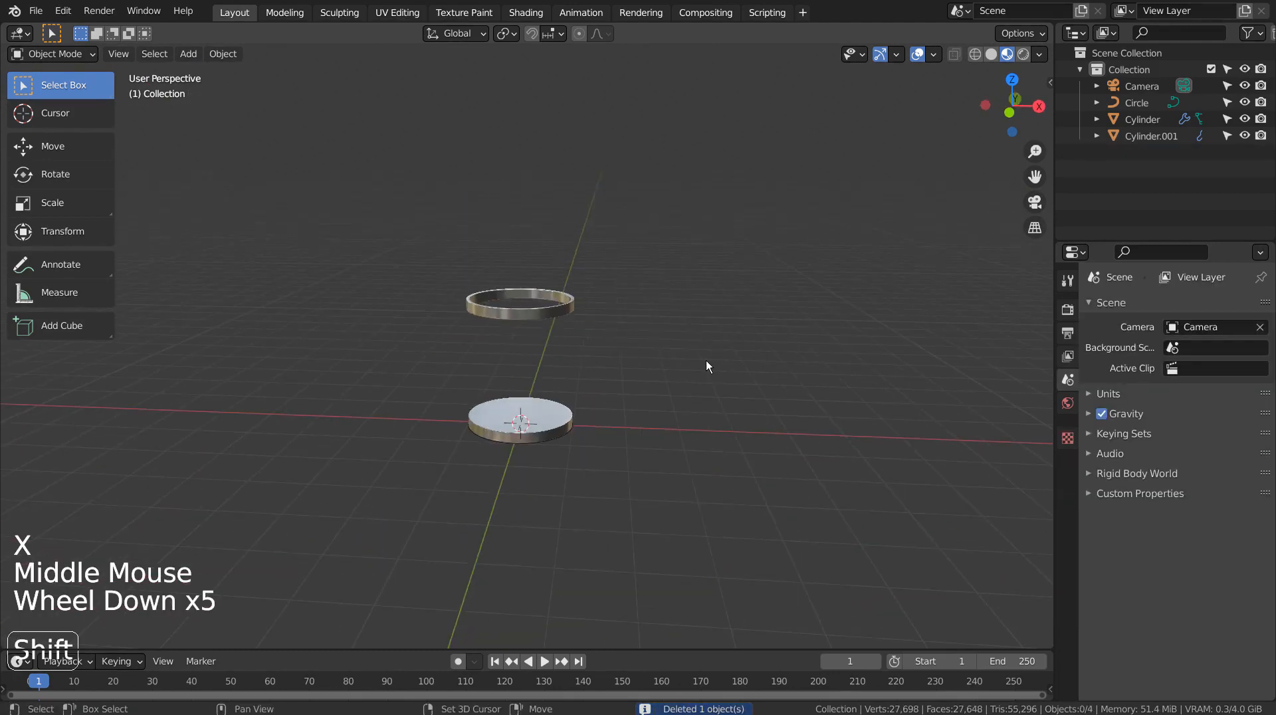
{"action": "key", "text": "shift+a"}
{"action": "mouse_move", "coordinate": [706, 361]}
{"action": "mouse_move", "coordinate": [826, 263]}
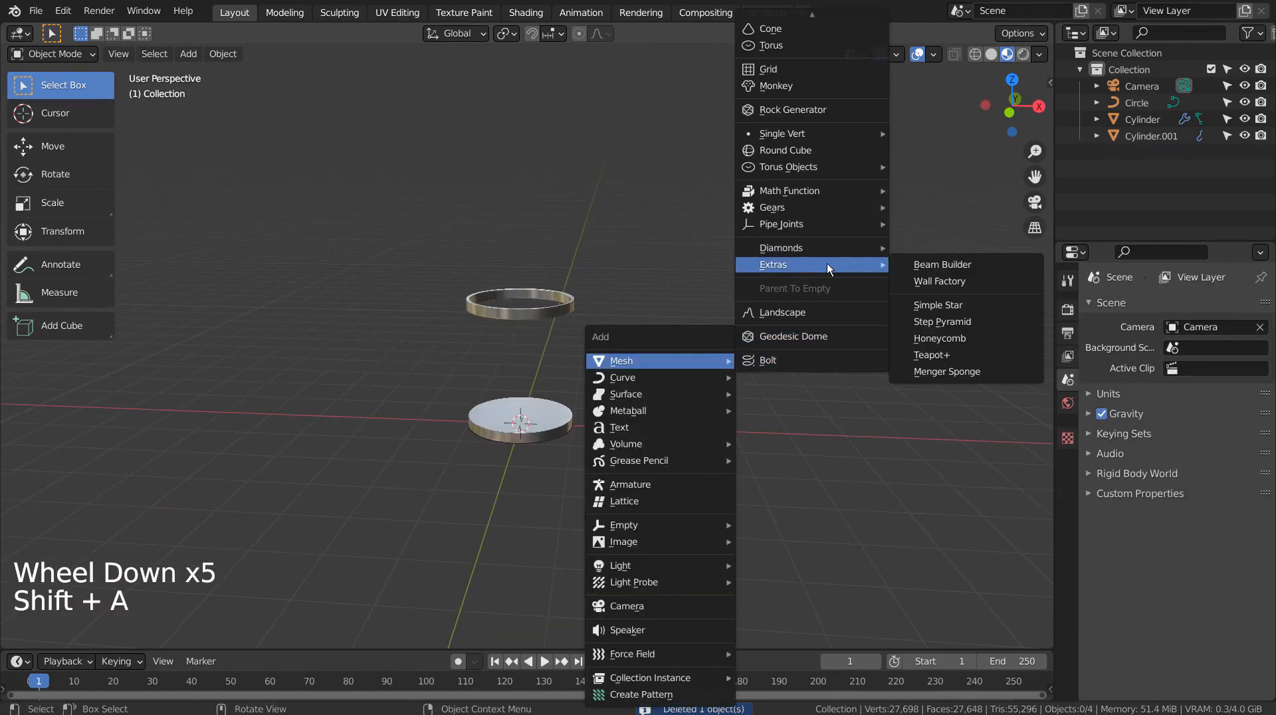
{"action": "left_click", "coordinate": [931, 338]}
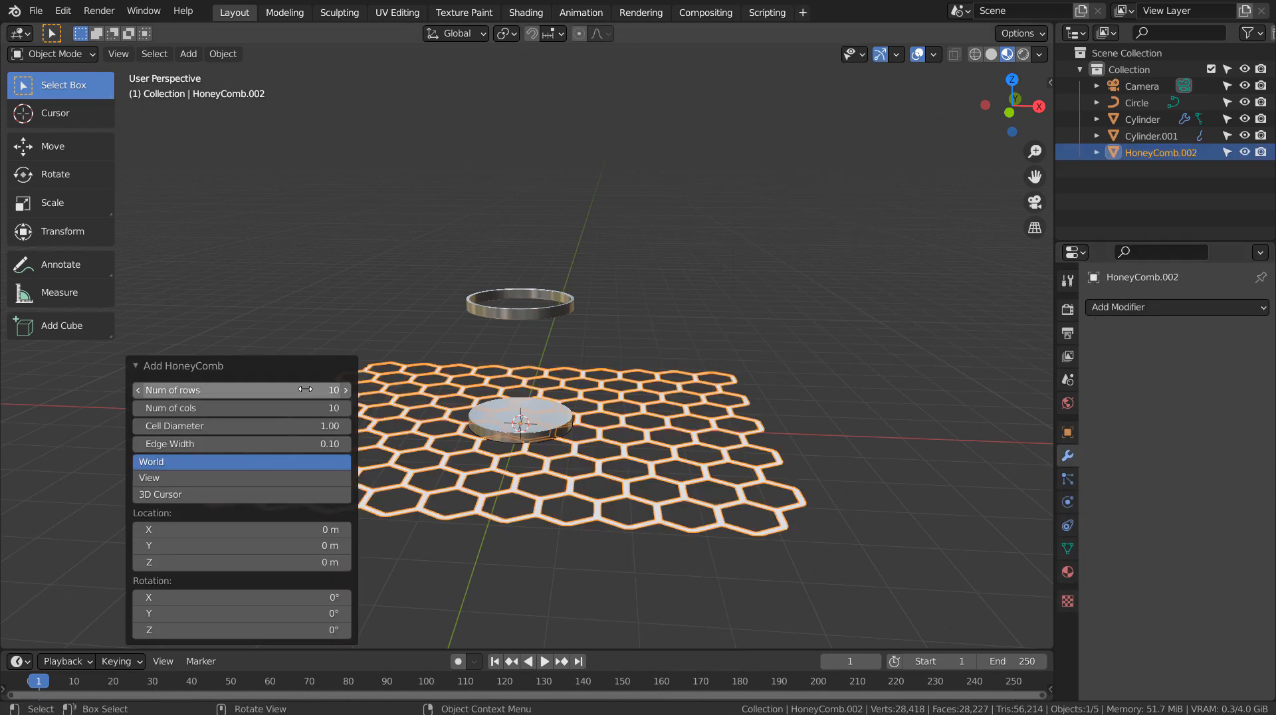
{"action": "left_click", "coordinate": [266, 390]}
{"action": "type", "text": "15"}
{"action": "key", "text": "Tab"}
{"action": "type", "text": "1"}
{"action": "key", "text": "Return"}
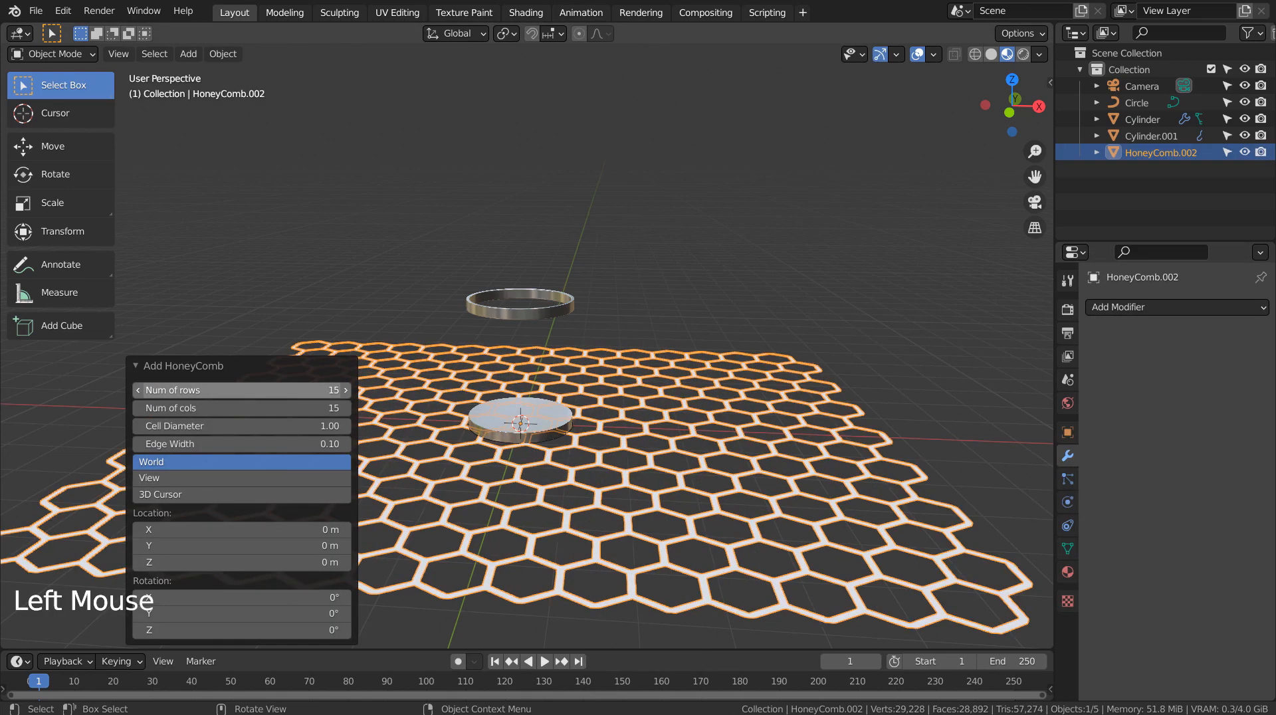
Step: Add a Curve modifier to the new HoneyComb with Circle as curve object and Y as deform axis
{"action": "left_click", "coordinate": [1143, 313]}
{"action": "left_click", "coordinate": [1079, 389]}
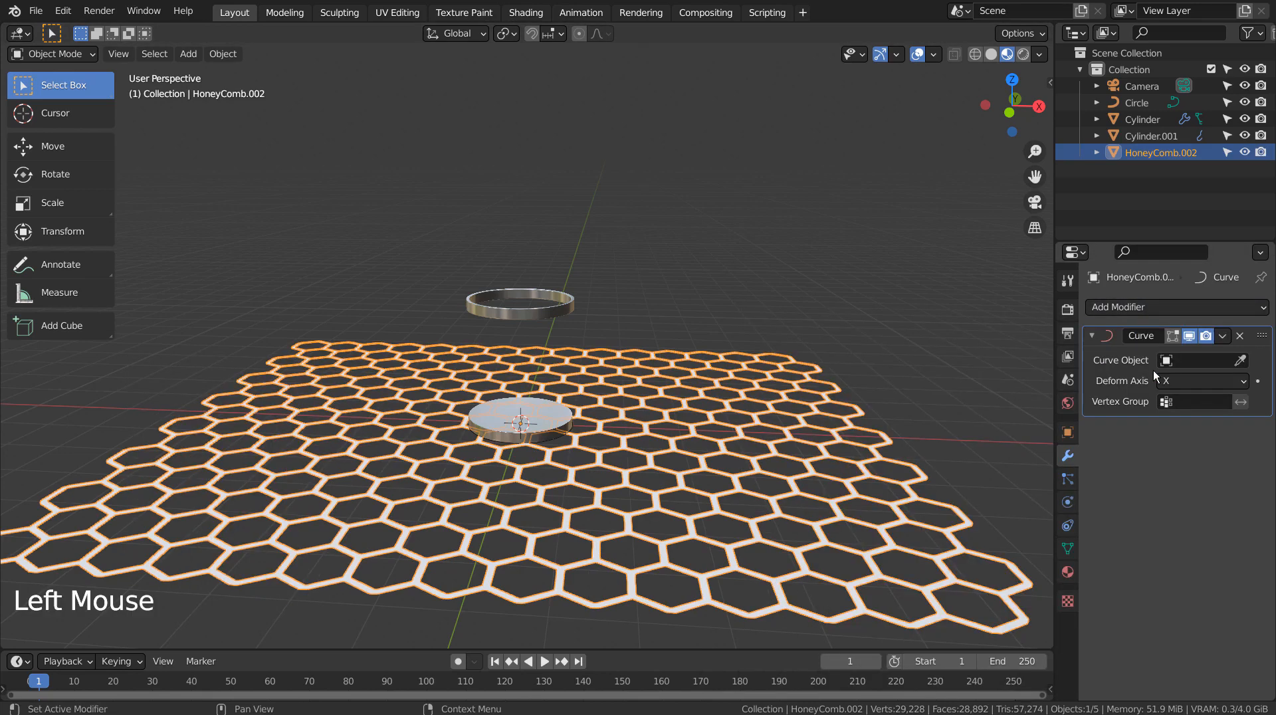
{"action": "left_click", "coordinate": [1170, 357]}
{"action": "left_click", "coordinate": [1164, 359]}
{"action": "left_click", "coordinate": [1176, 384]}
{"action": "left_click", "coordinate": [1179, 383]}
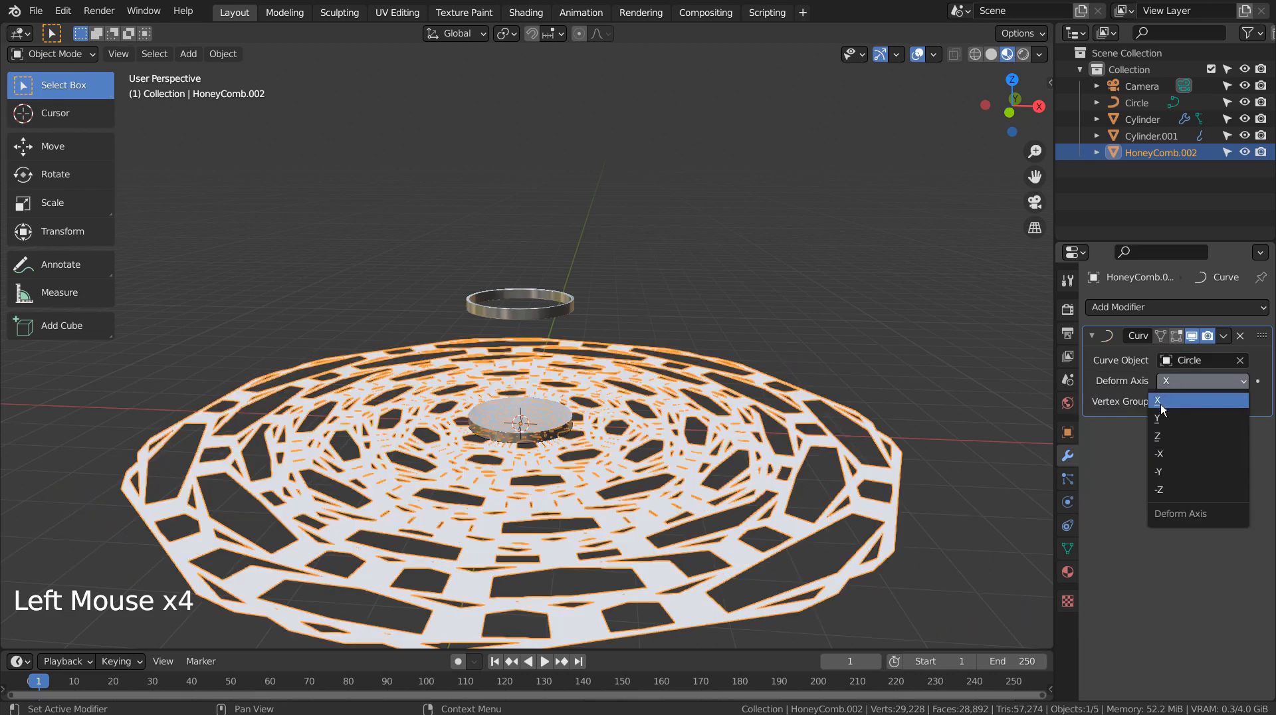
{"action": "left_click", "coordinate": [1164, 404]}
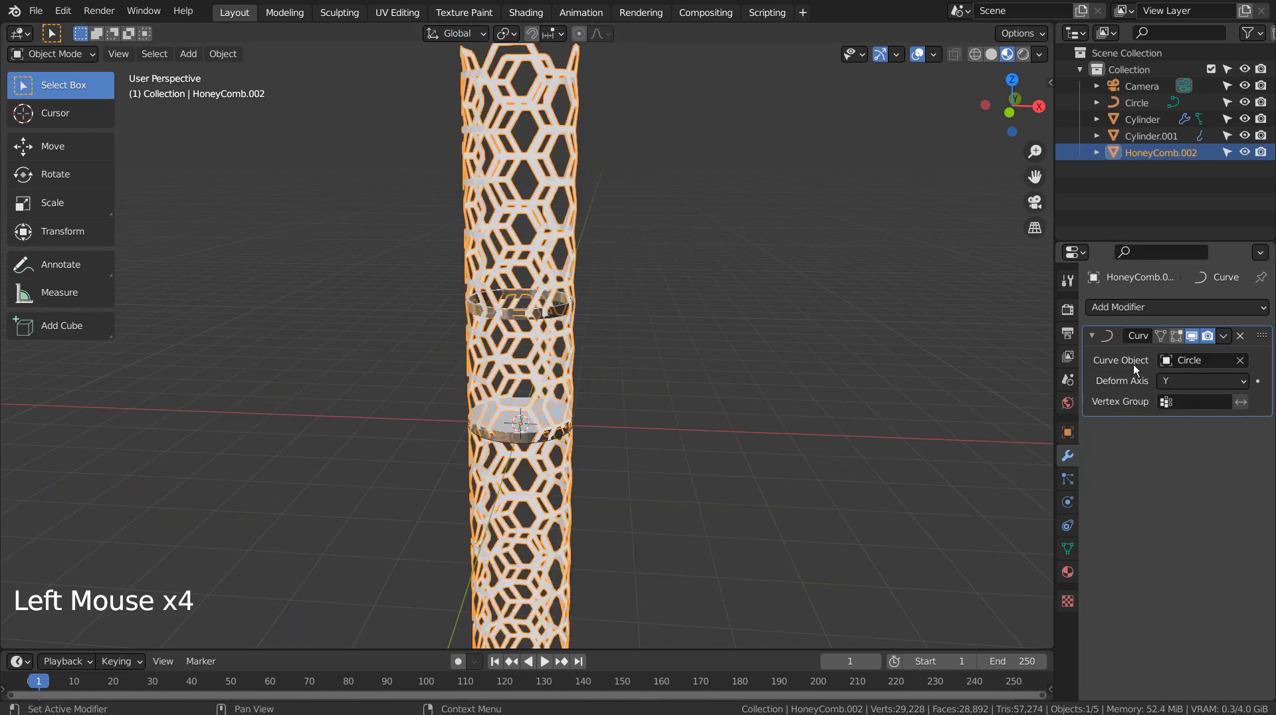
Step: Apply the Curve modifier on the new HoneyComb
{"action": "left_click", "coordinate": [1123, 307]}
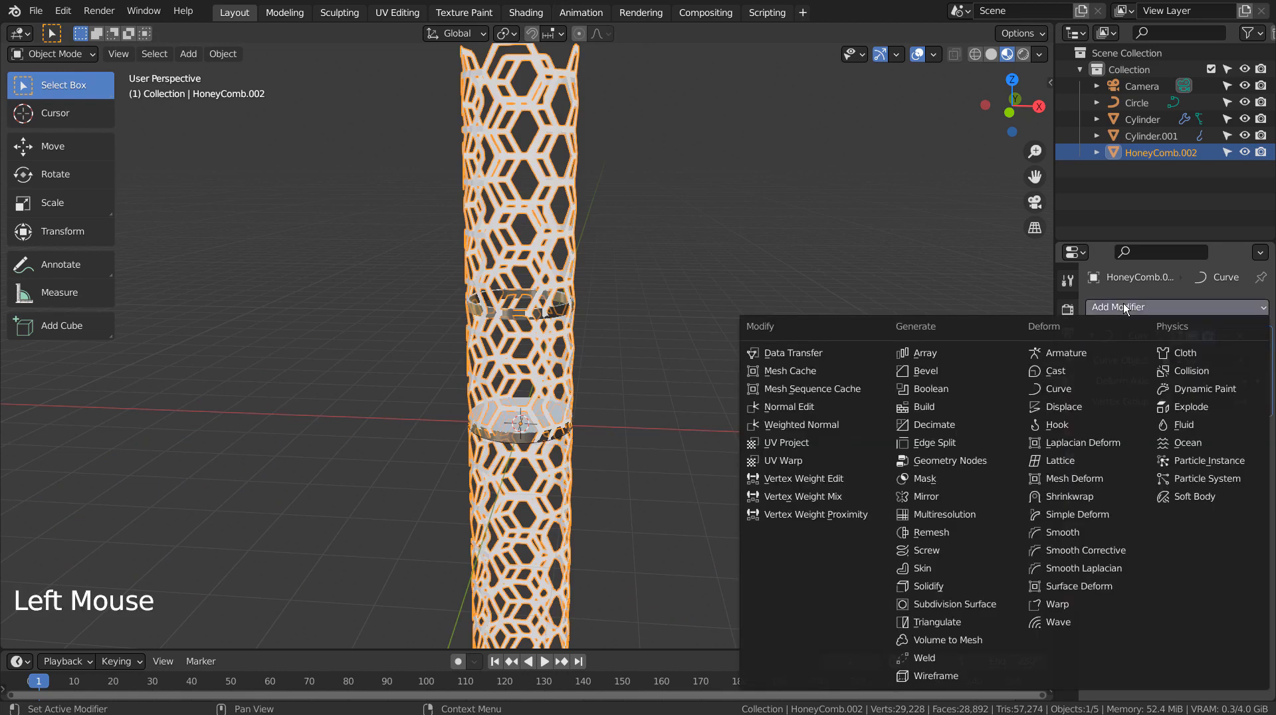
{"action": "left_click", "coordinate": [1123, 303]}
{"action": "key", "text": "ctrl+a"}
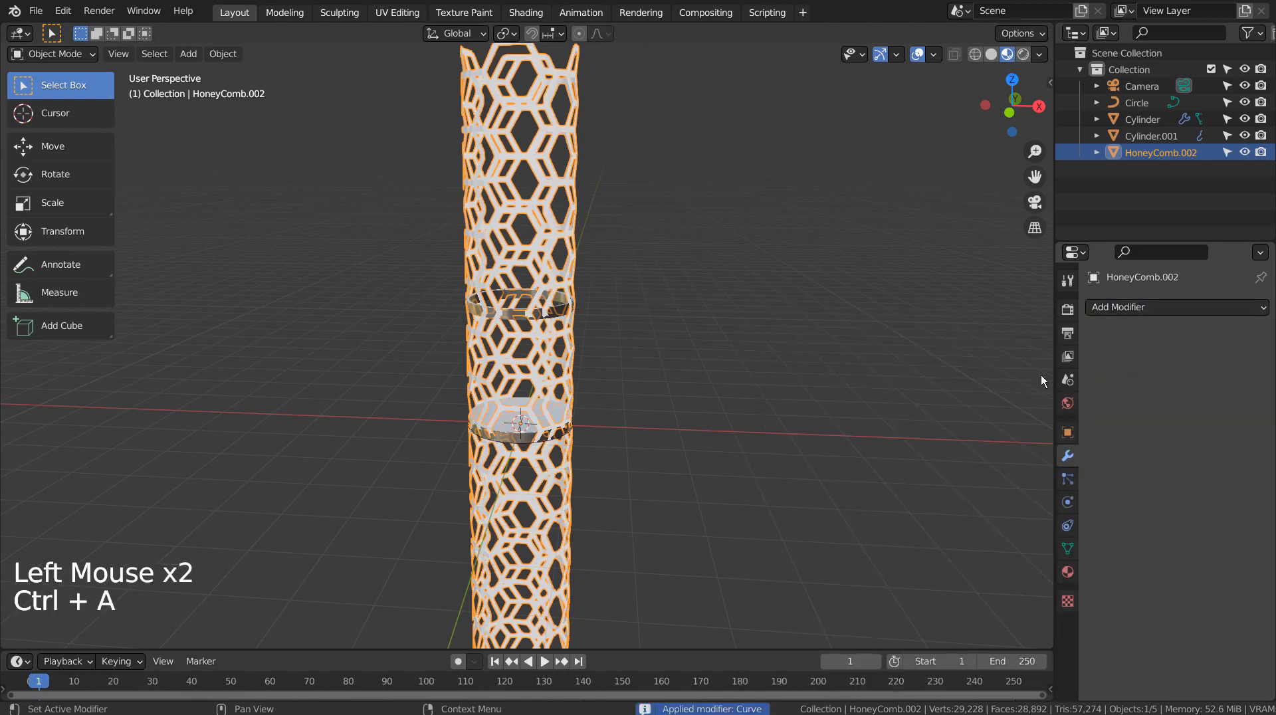
{"action": "left_click", "coordinate": [504, 224]}
Step: In front view, scale the HoneyComb along Z to 0.147
{"action": "key", "text": "KP_1"}
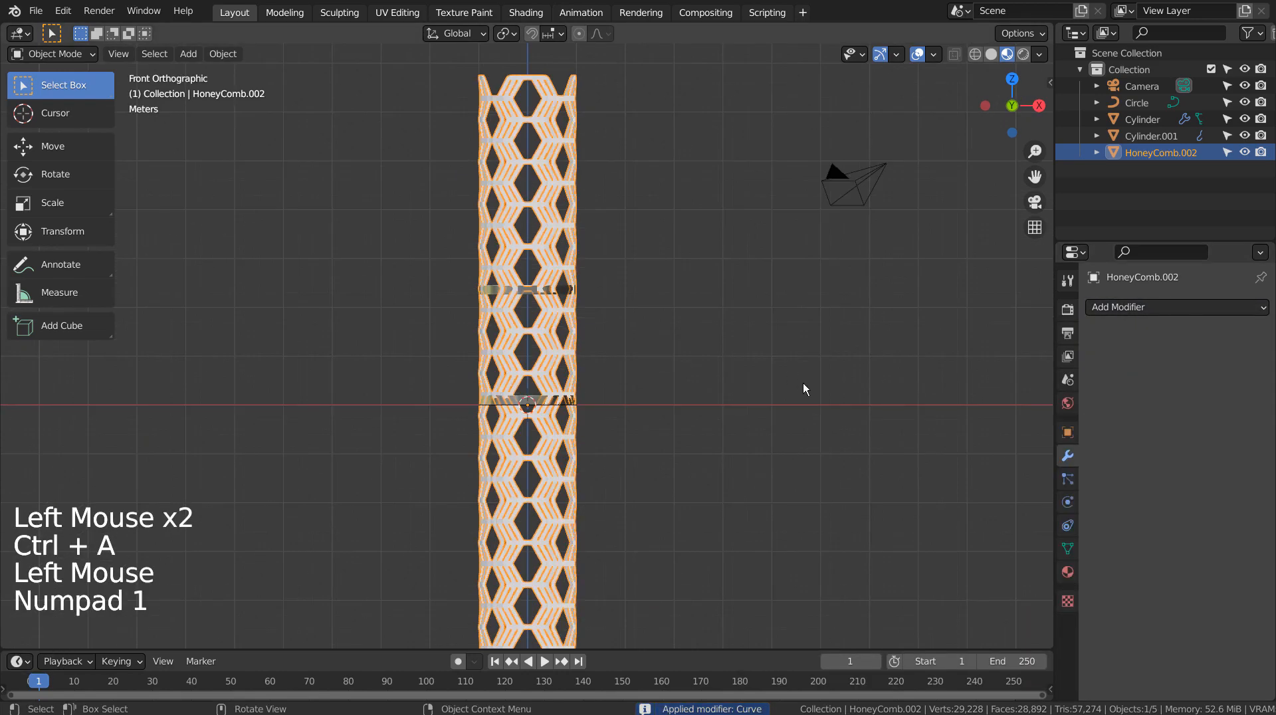
{"action": "key", "text": "s"}
{"action": "key", "text": "z"}
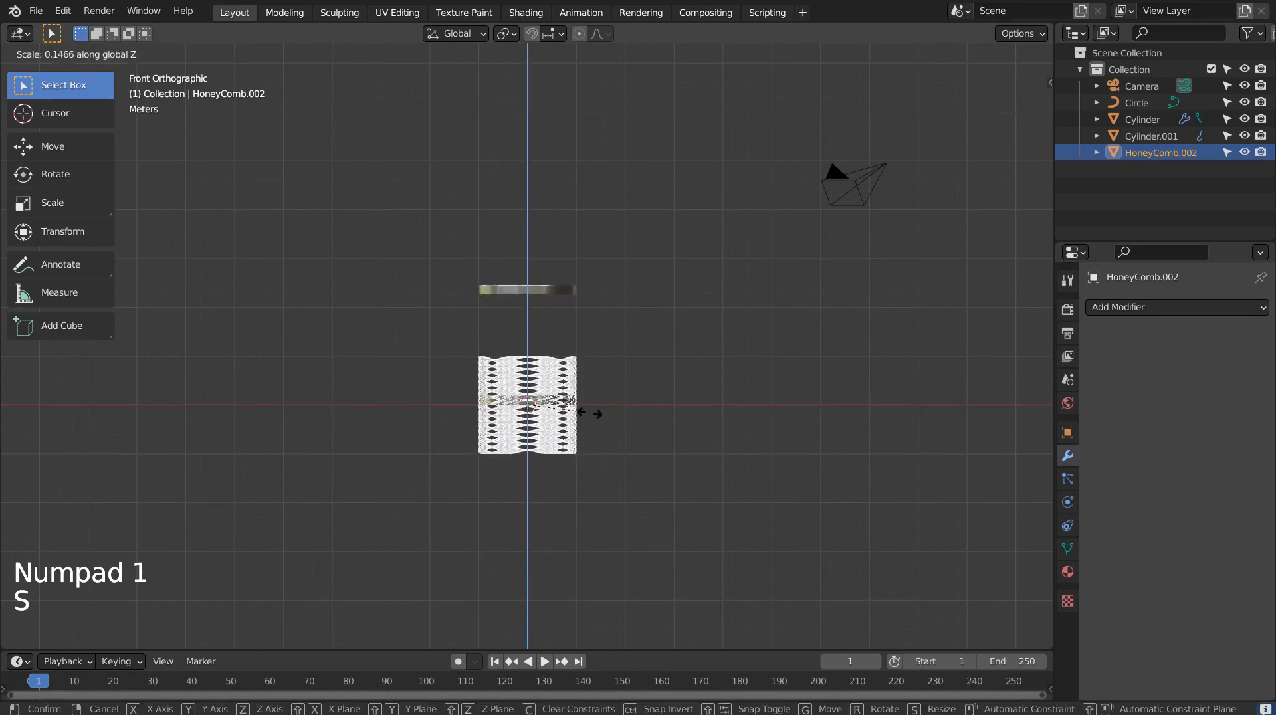
{"action": "left_click", "coordinate": [588, 413]}
Step: Move the HoneyComb up along Z about 1.2 m so it sits between the disc and the ring
{"action": "key", "text": "g"}
{"action": "key", "text": "z"}
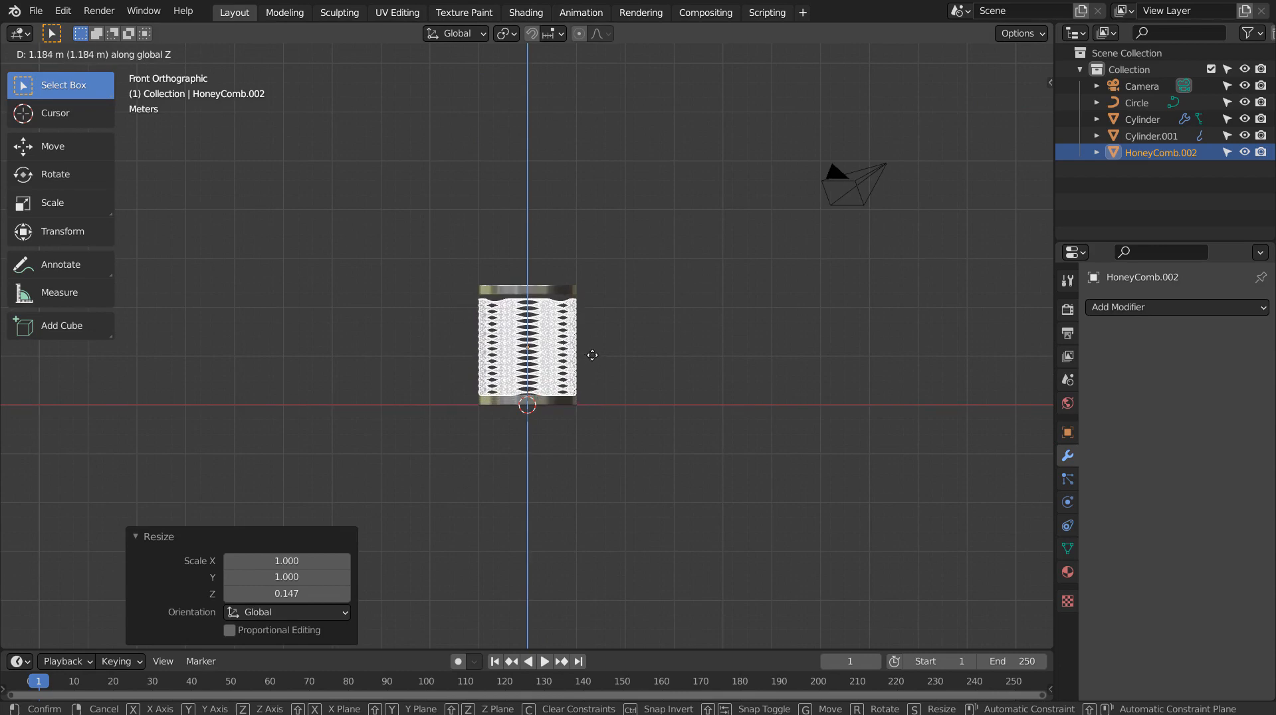
{"action": "left_click", "coordinate": [592, 355]}
{"action": "scroll", "coordinate": [576, 417], "scroll_direction": "up", "scroll_amount": 7}
{"action": "key", "text": "g"}
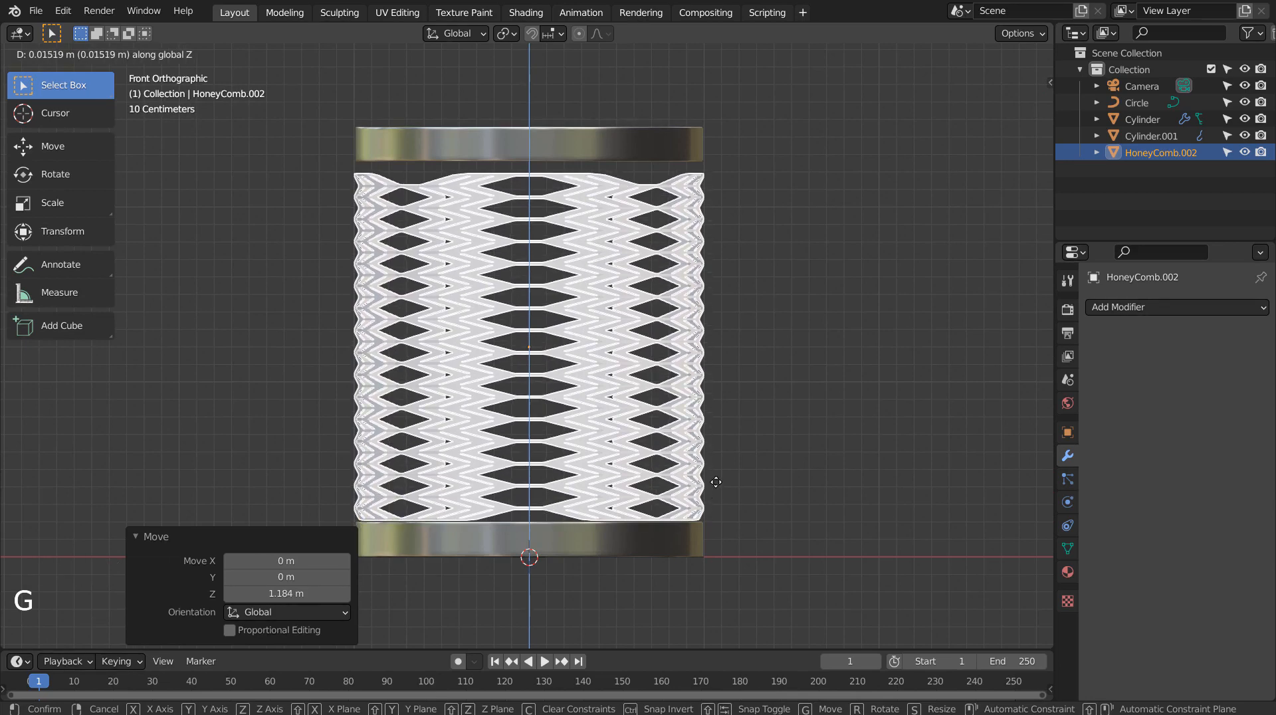
{"action": "left_click", "coordinate": [714, 480]}
Step: Move the top ring down along Z about 0.087 m
{"action": "left_click", "coordinate": [560, 135]}
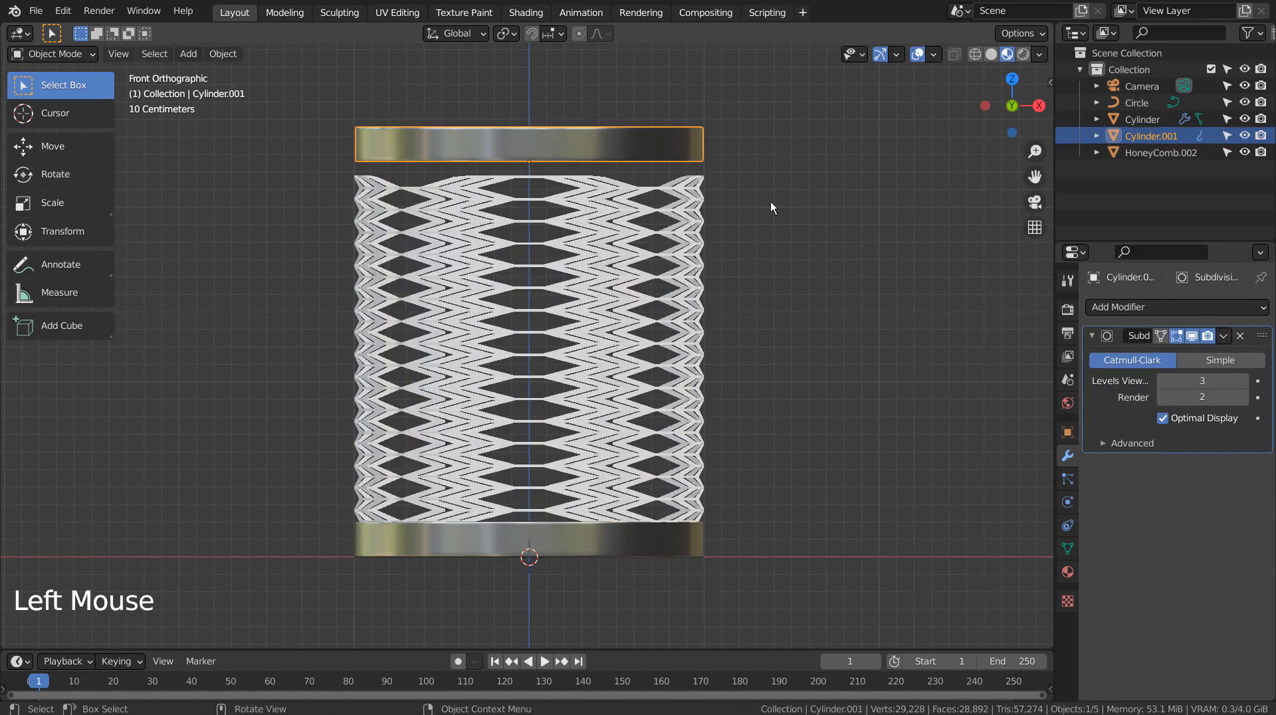
{"action": "key", "text": "g"}
{"action": "left_click", "coordinate": [775, 220]}
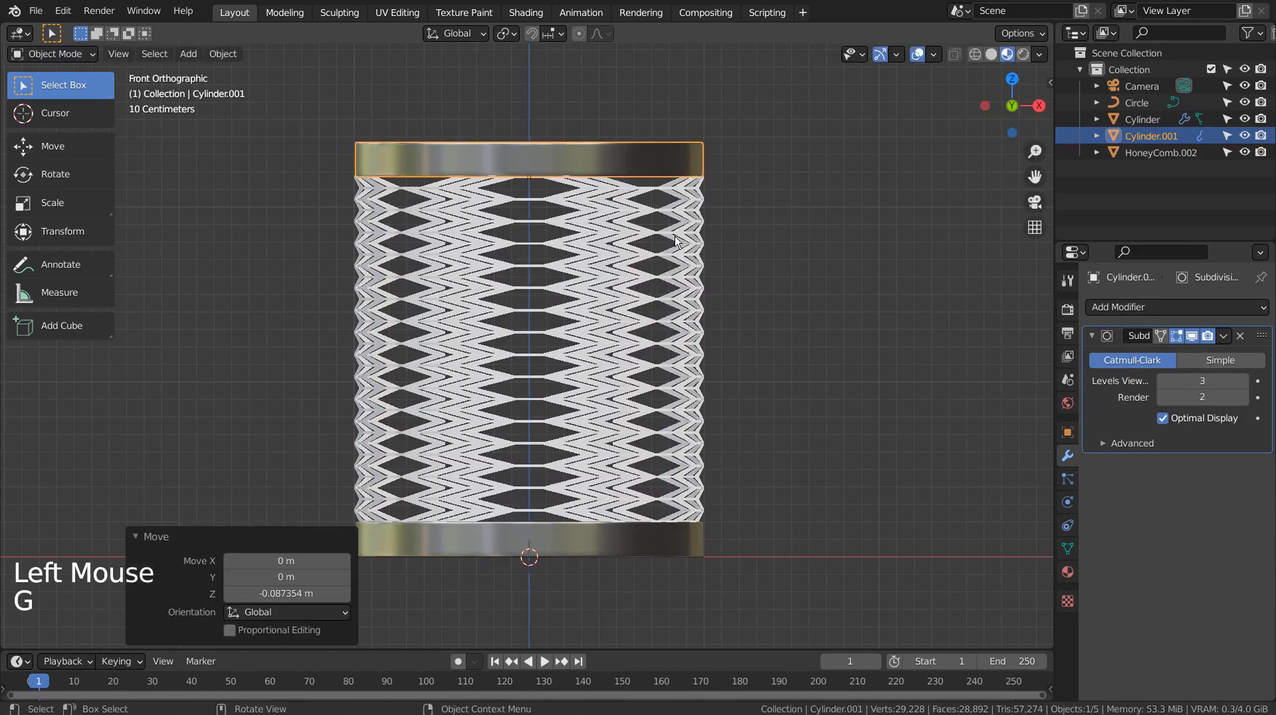
Step: Scale the HoneyComb uniformly to about 0.98 and move it down along Z about 0.011 m
{"action": "left_click", "coordinate": [805, 278]}
{"action": "key", "text": "s"}
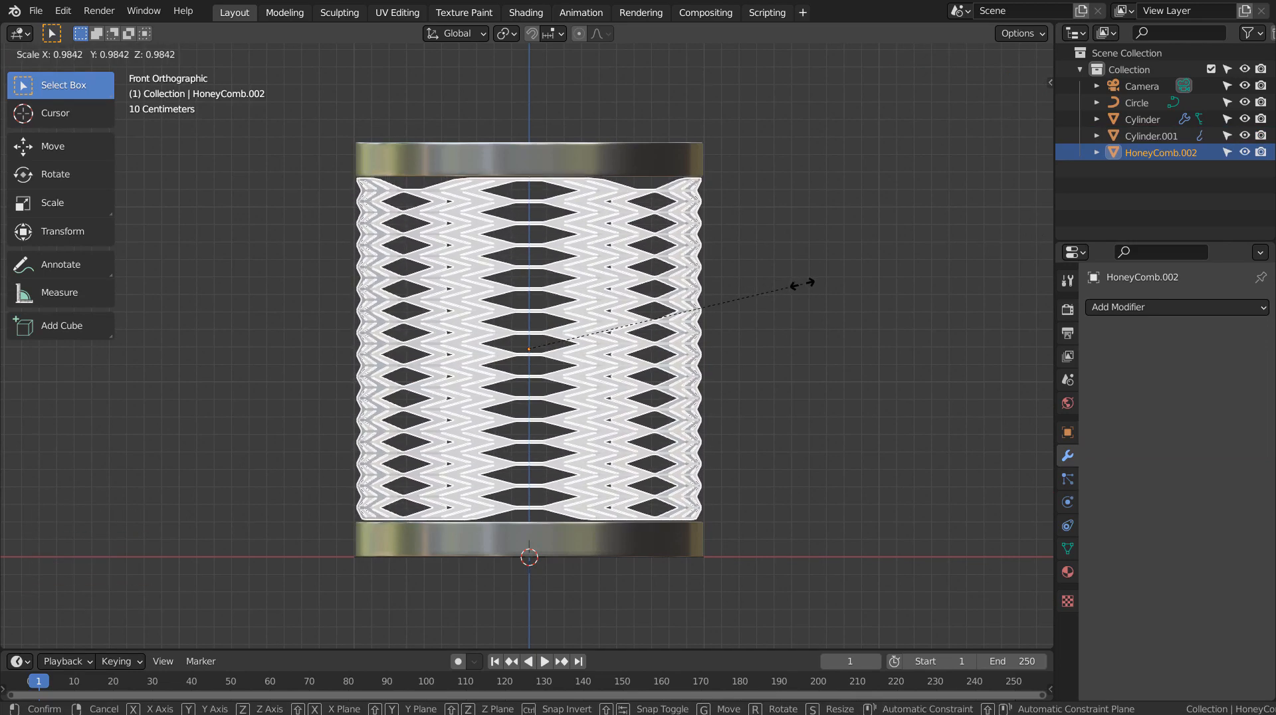
{"action": "left_click", "coordinate": [803, 284]}
{"action": "key", "text": "g"}
{"action": "key", "text": "z"}
{"action": "left_click", "coordinate": [799, 286]}
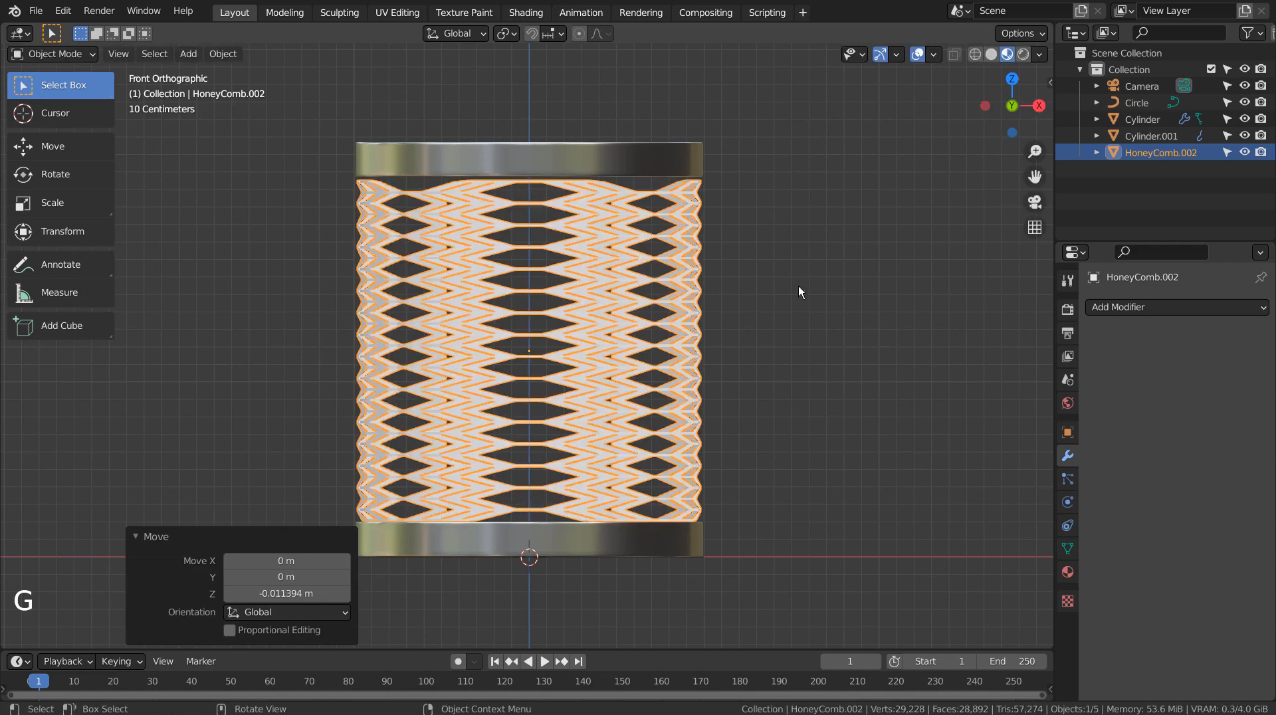
Step: Move the top ring down along Z about 0.03 m
{"action": "left_click", "coordinate": [540, 166]}
{"action": "key", "text": "g"}
{"action": "key", "text": "z"}
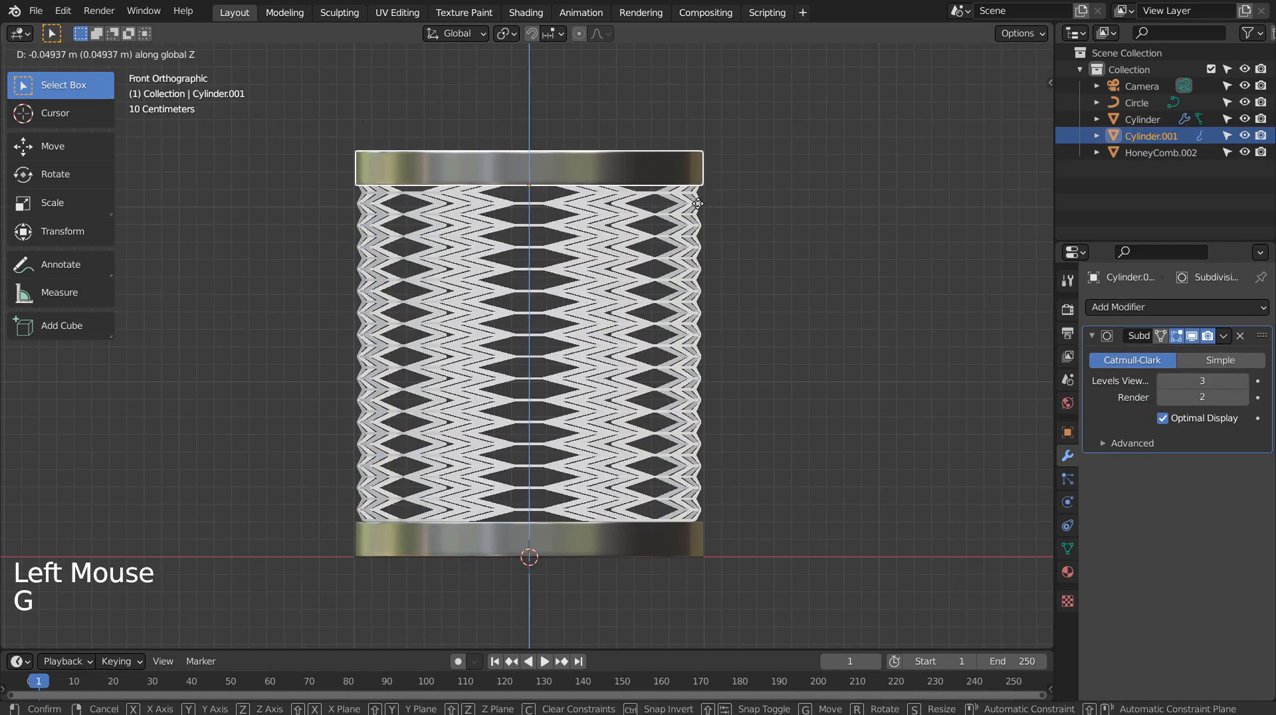
{"action": "left_click", "coordinate": [799, 254]}
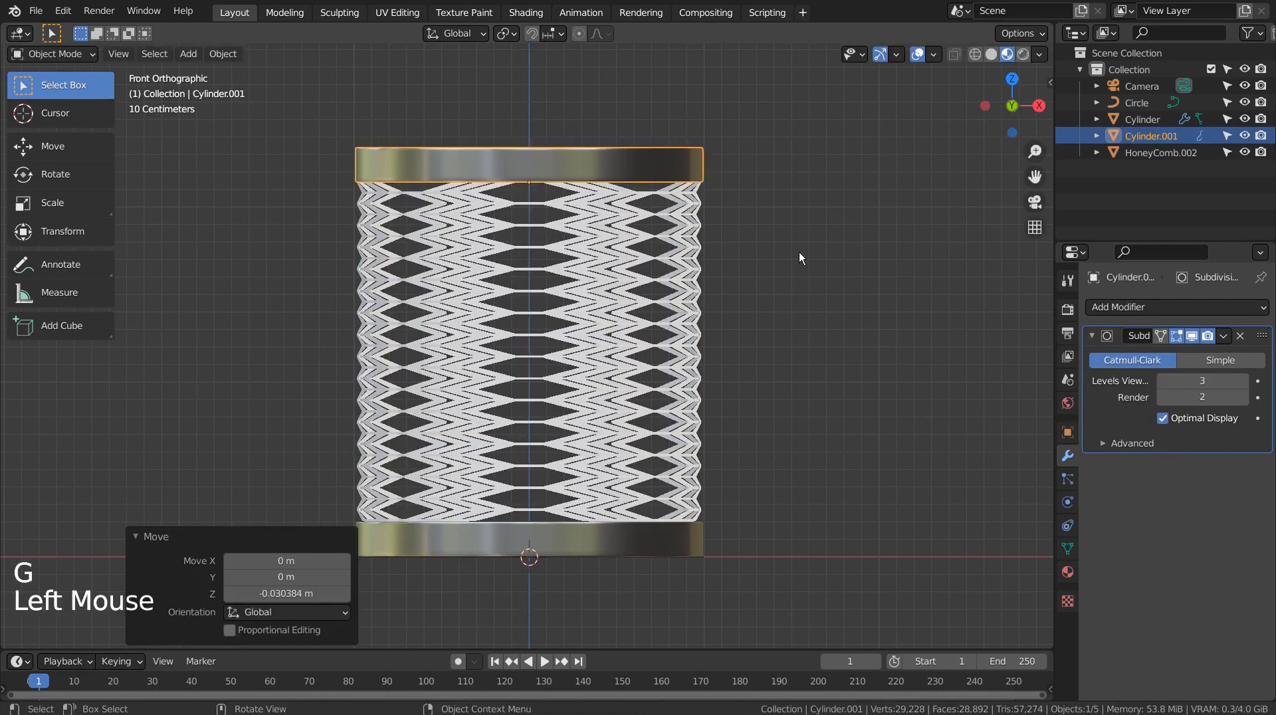
Step: Assign Material.001 to the new HoneyComb
{"action": "middle_click_drag", "start_coordinate": [798, 254], "coordinate": [770, 412]}
{"action": "scroll", "coordinate": [804, 378], "scroll_direction": "down", "scroll_amount": 6}
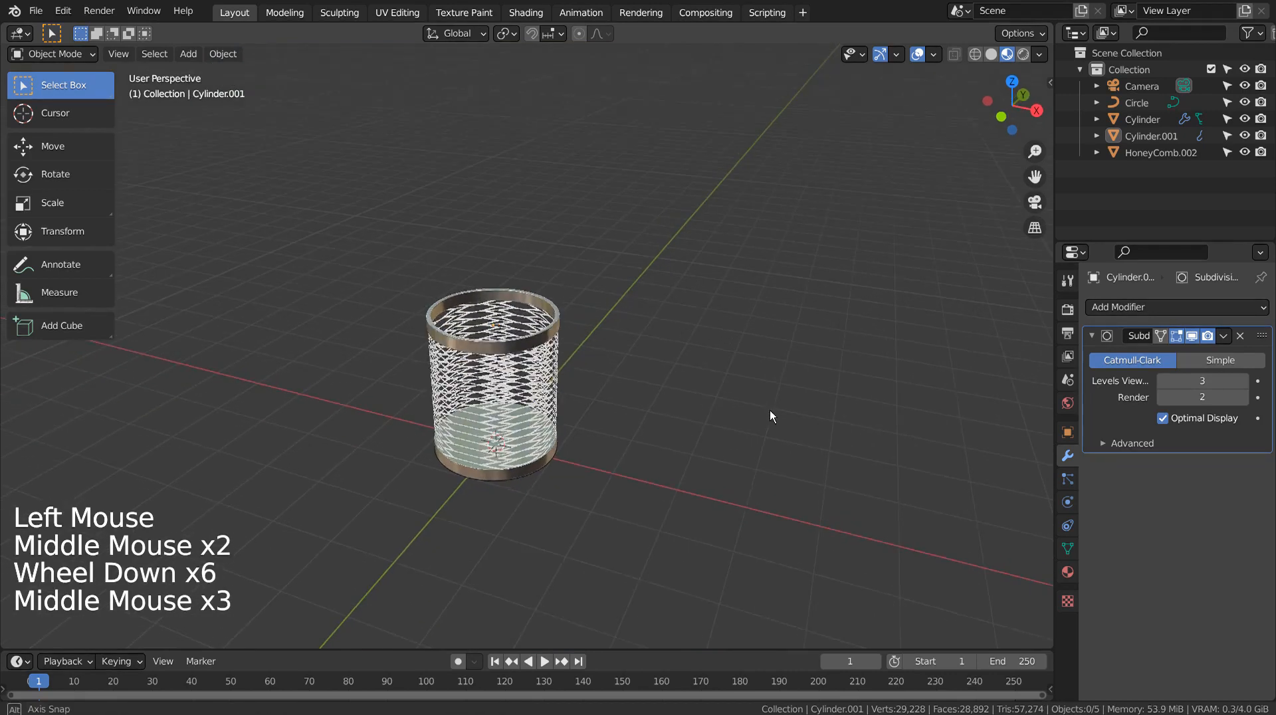
{"action": "left_click", "coordinate": [569, 393]}
{"action": "left_click", "coordinate": [545, 391]}
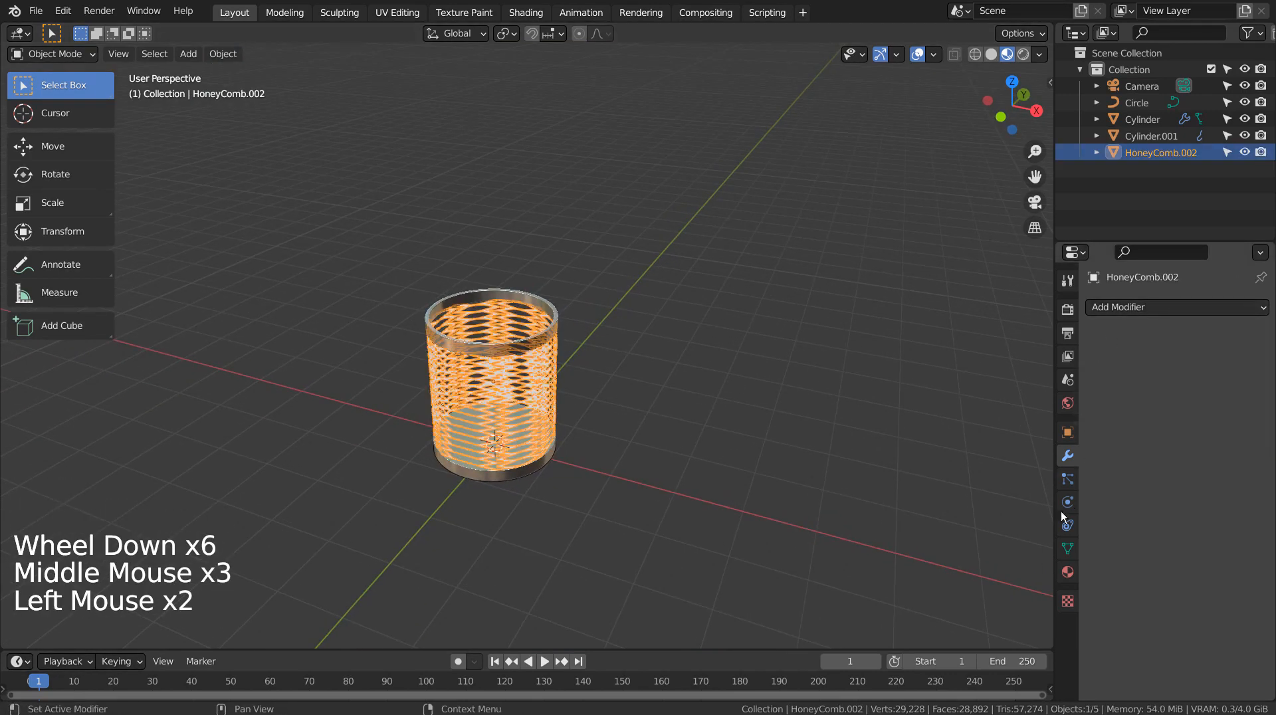
{"action": "left_click", "coordinate": [1066, 572]}
{"action": "left_click", "coordinate": [1096, 361]}
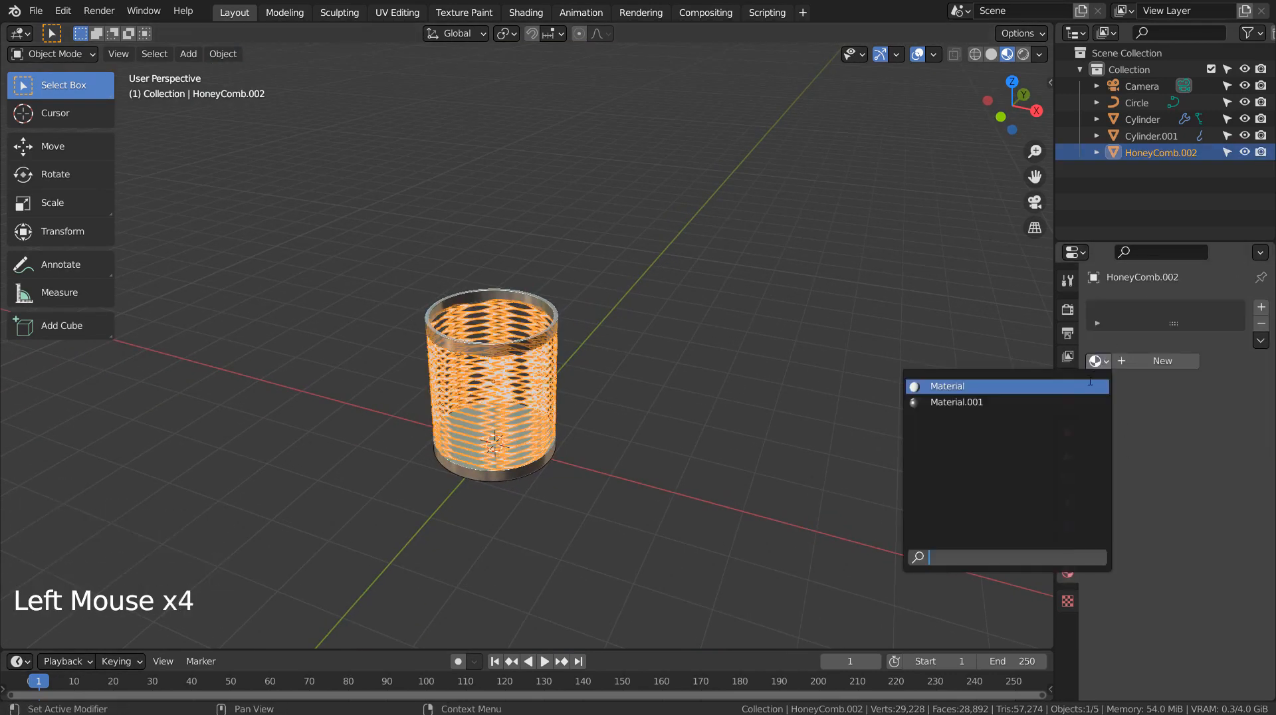
{"action": "left_click", "coordinate": [944, 401]}
Step: Add a Simple Deform modifier to the HoneyComb set to twist 180° around the Z axis
{"action": "middle_click", "coordinate": [712, 462]}
{"action": "middle_click_drag", "start_coordinate": [712, 462], "coordinate": [718, 421]}
{"action": "scroll", "coordinate": [717, 433], "scroll_direction": "up", "scroll_amount": 5}
{"action": "left_click", "coordinate": [717, 421]}
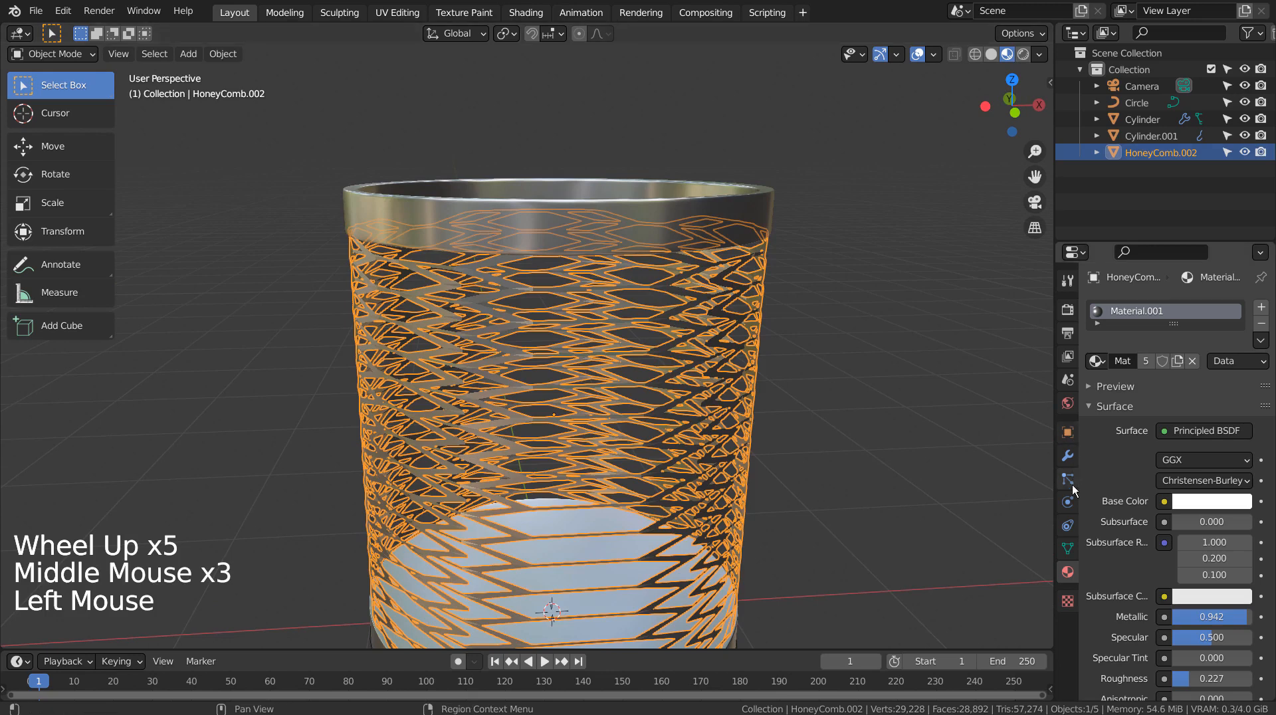
{"action": "left_click", "coordinate": [1067, 456]}
{"action": "left_click", "coordinate": [1154, 309]}
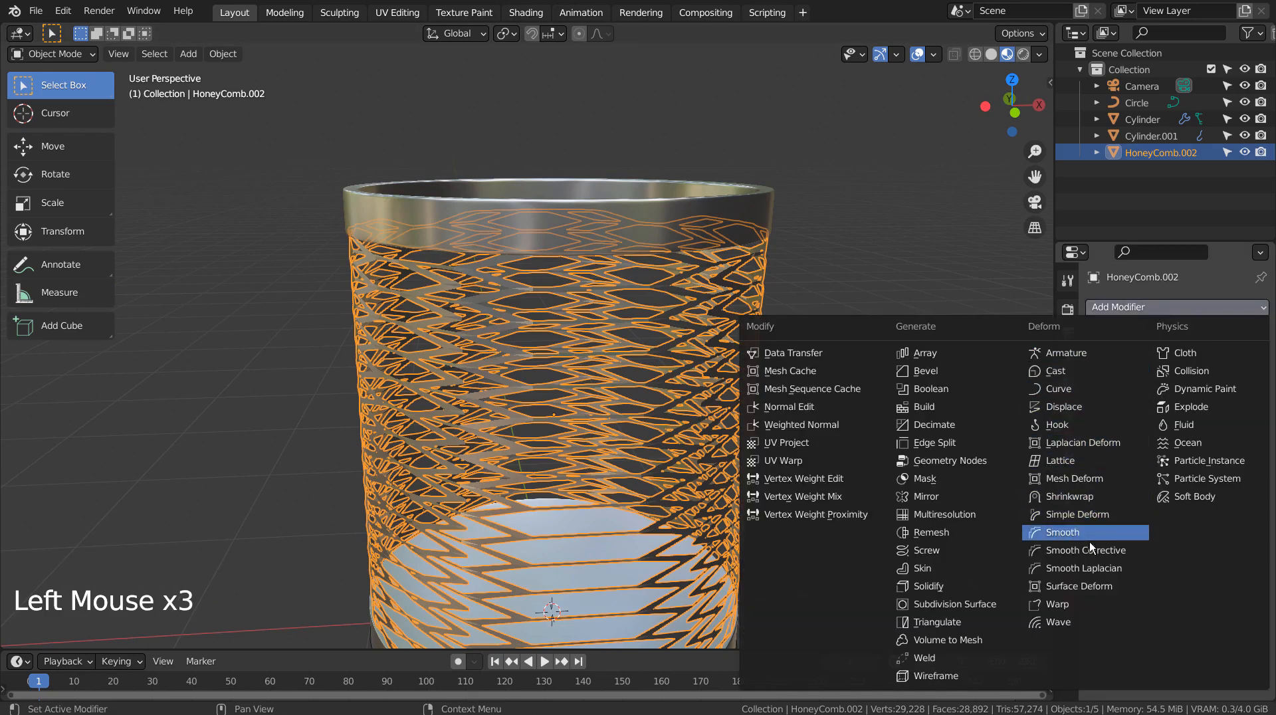
{"action": "left_click", "coordinate": [1081, 516]}
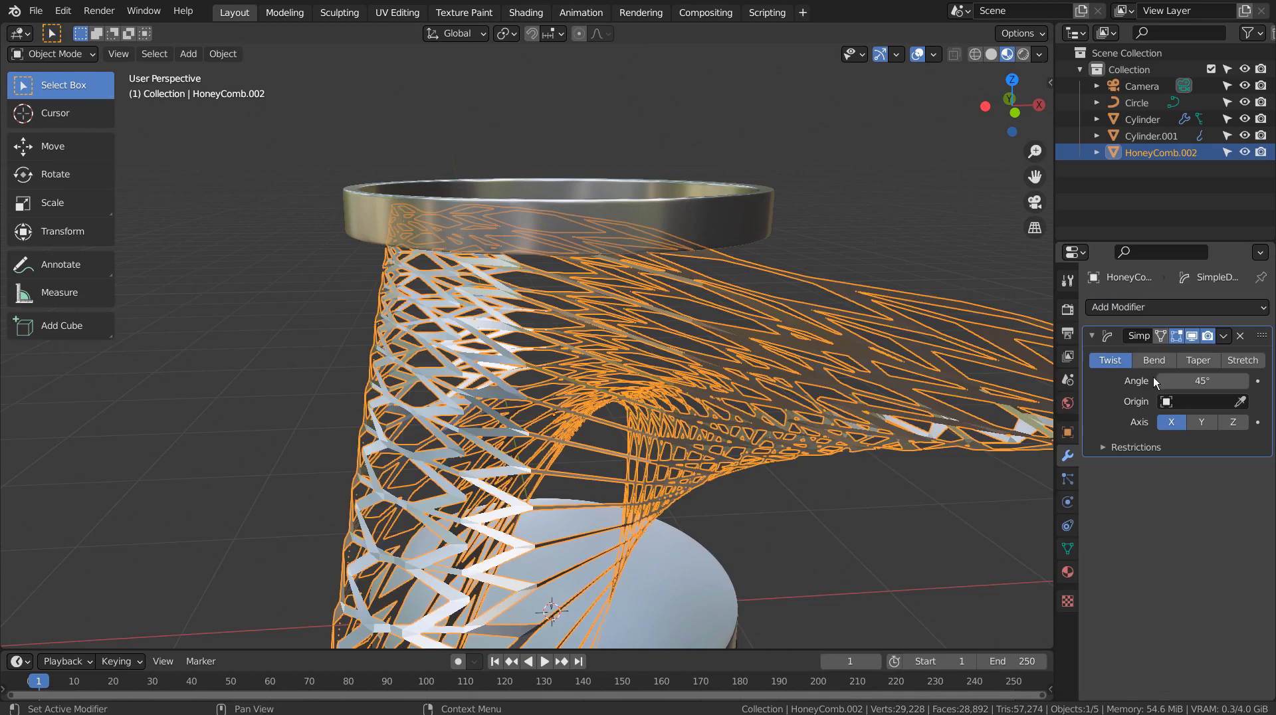
{"action": "left_click", "coordinate": [1200, 422]}
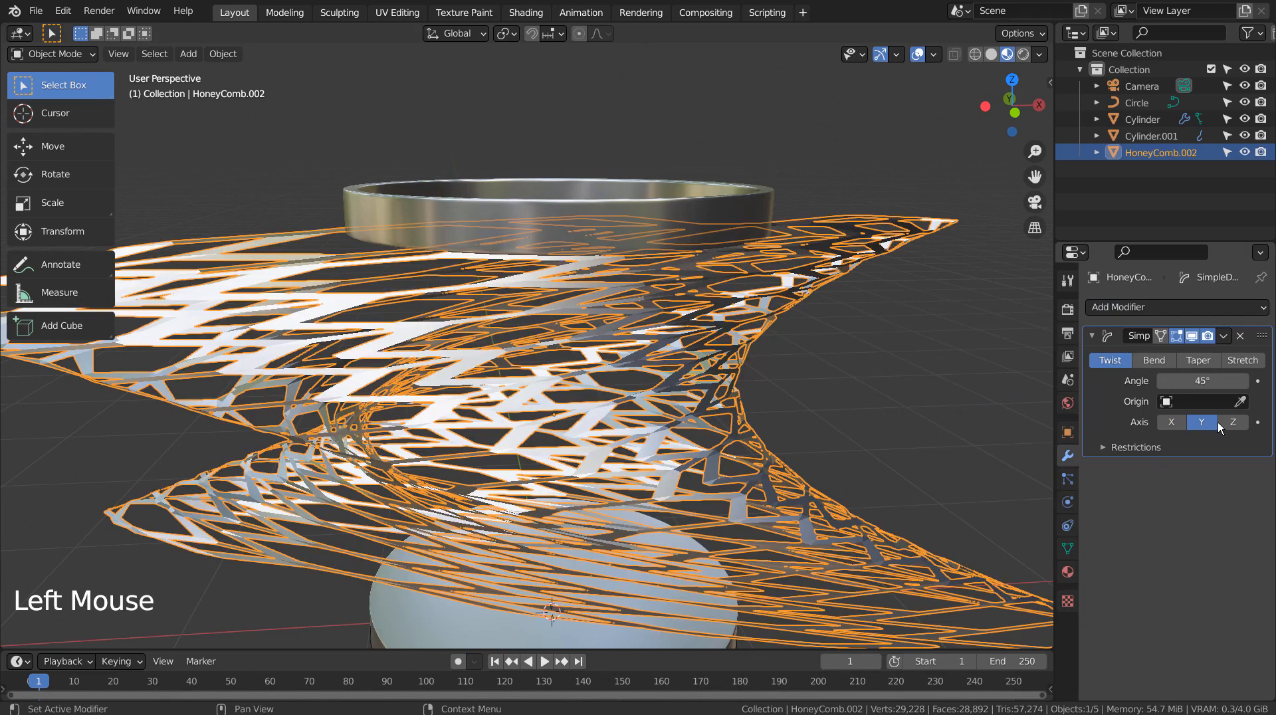
{"action": "left_click", "coordinate": [1212, 423]}
{"action": "left_click", "coordinate": [1232, 423]}
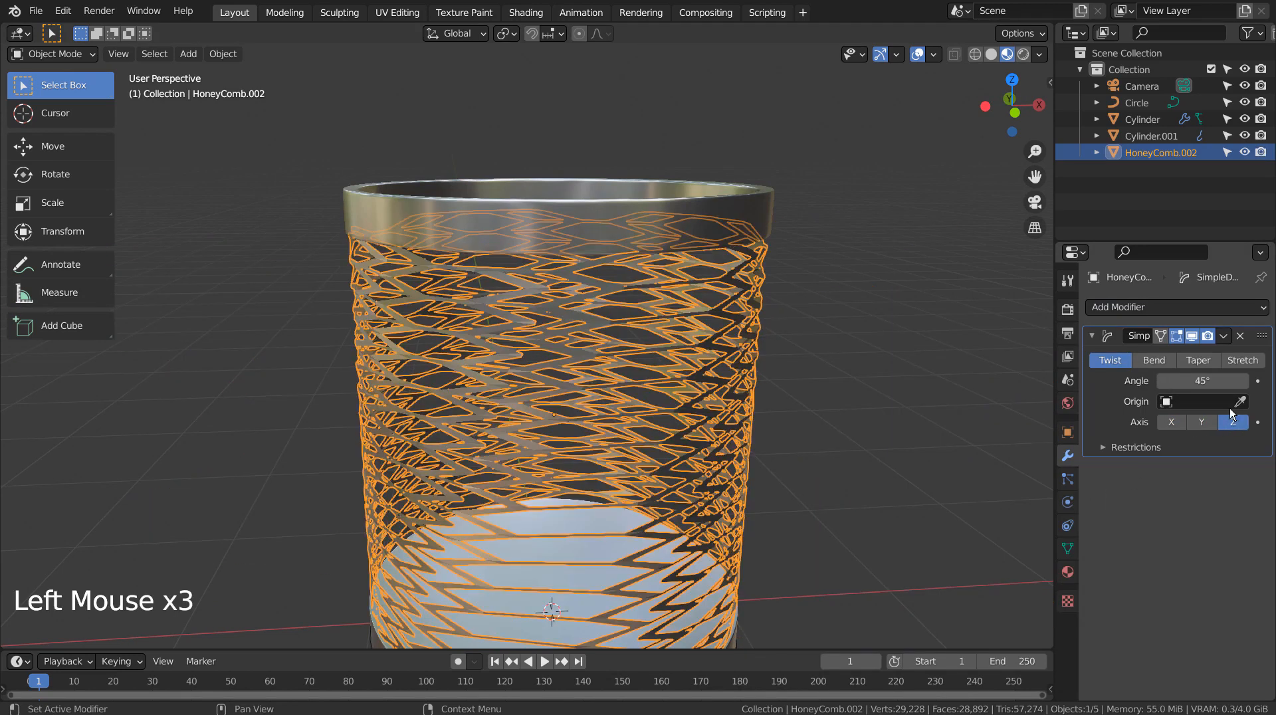
{"action": "left_click", "coordinate": [1204, 381]}
{"action": "type", "text": "180"}
{"action": "key", "text": "Return"}
Step: Orbit and zoom around the twisted shade to inspect the deformation
{"action": "left_click", "coordinate": [917, 393]}
{"action": "middle_click_drag", "start_coordinate": [917, 393], "coordinate": [867, 453]}
{"action": "scroll", "coordinate": [739, 366], "scroll_direction": "down", "scroll_amount": 4}
{"action": "left_click", "coordinate": [742, 410]}
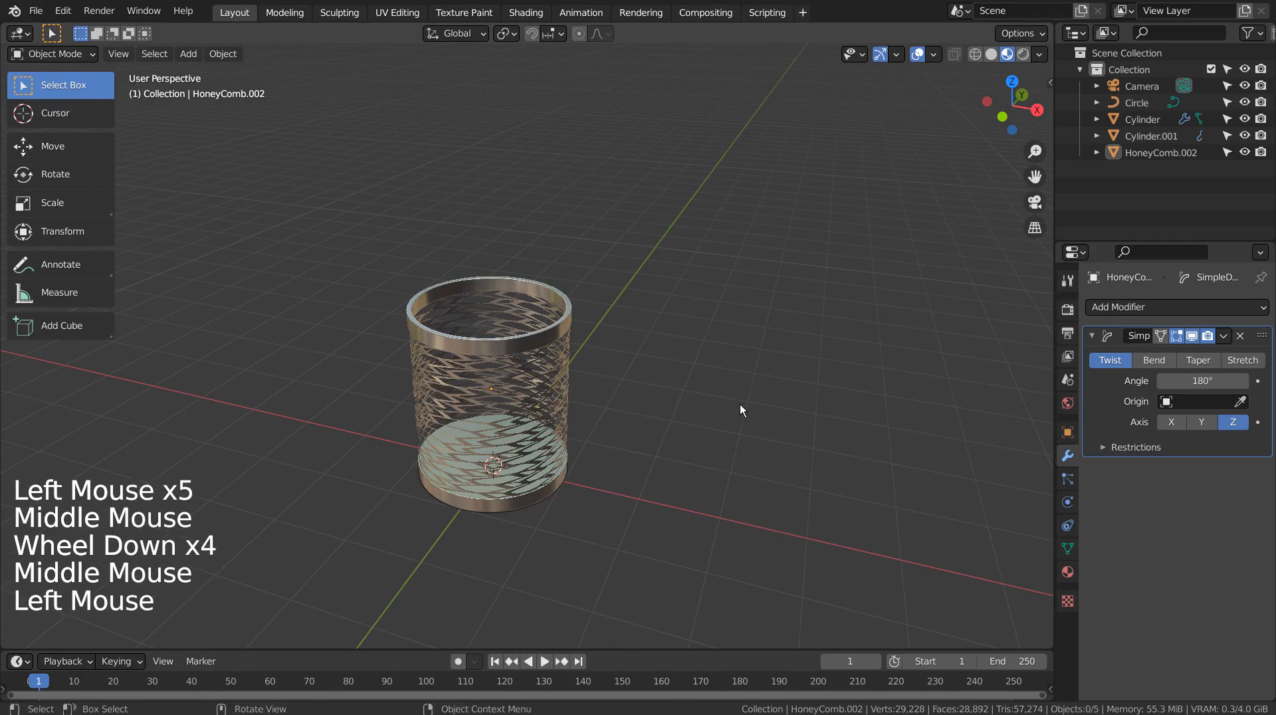
{"action": "left_click", "coordinate": [566, 433]}
{"action": "middle_click_drag", "start_coordinate": [647, 436], "coordinate": [843, 382]}
{"action": "scroll", "coordinate": [843, 381], "scroll_direction": "up", "scroll_amount": 5}
{"action": "middle_click_drag", "start_coordinate": [907, 430], "coordinate": [704, 473]}
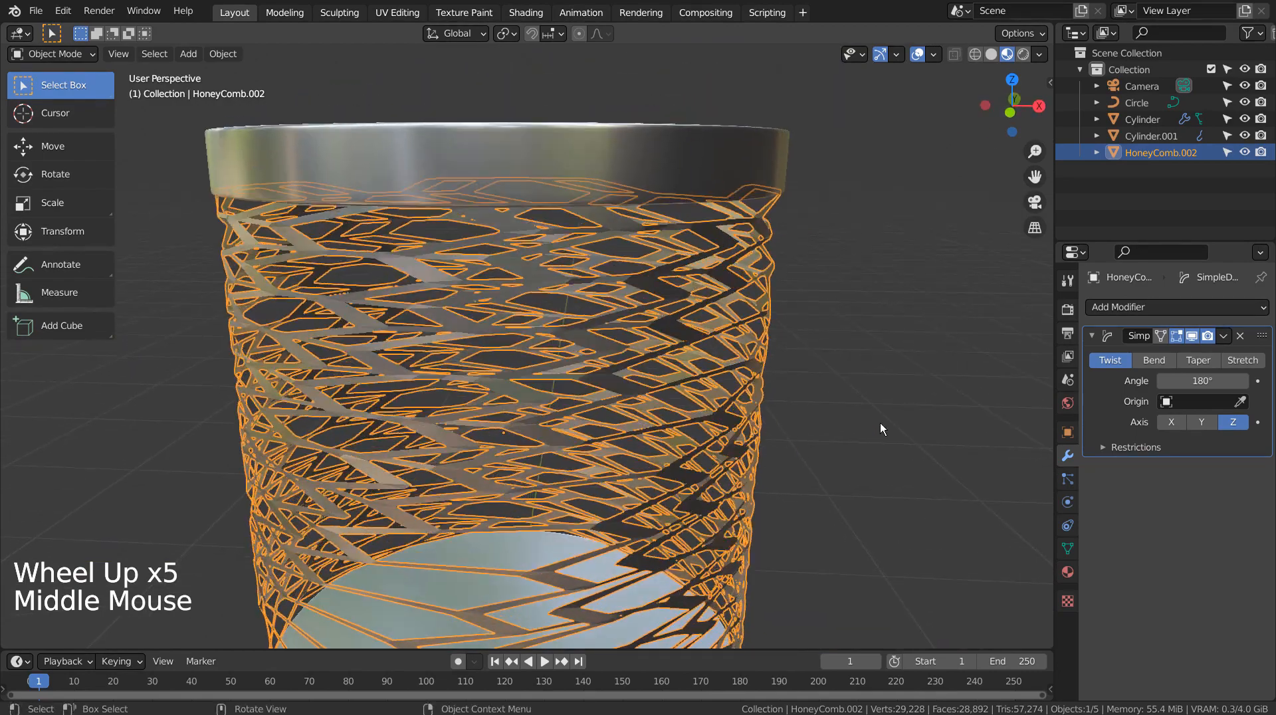
Step: Undo the twist angle and axis changes and remove the Simple Deform modifier from the HoneyComb
{"action": "left_click", "coordinate": [808, 422]}
{"action": "left_click", "coordinate": [809, 422]}
{"action": "key", "text": "ctrl+z"}
{"action": "key", "text": "ctrl+z"}
{"action": "key", "text": "ctrl+z"}
{"action": "key", "text": "ctrl+z"}
{"action": "key", "text": "ctrl+z"}
{"action": "key", "text": "ctrl+z"}
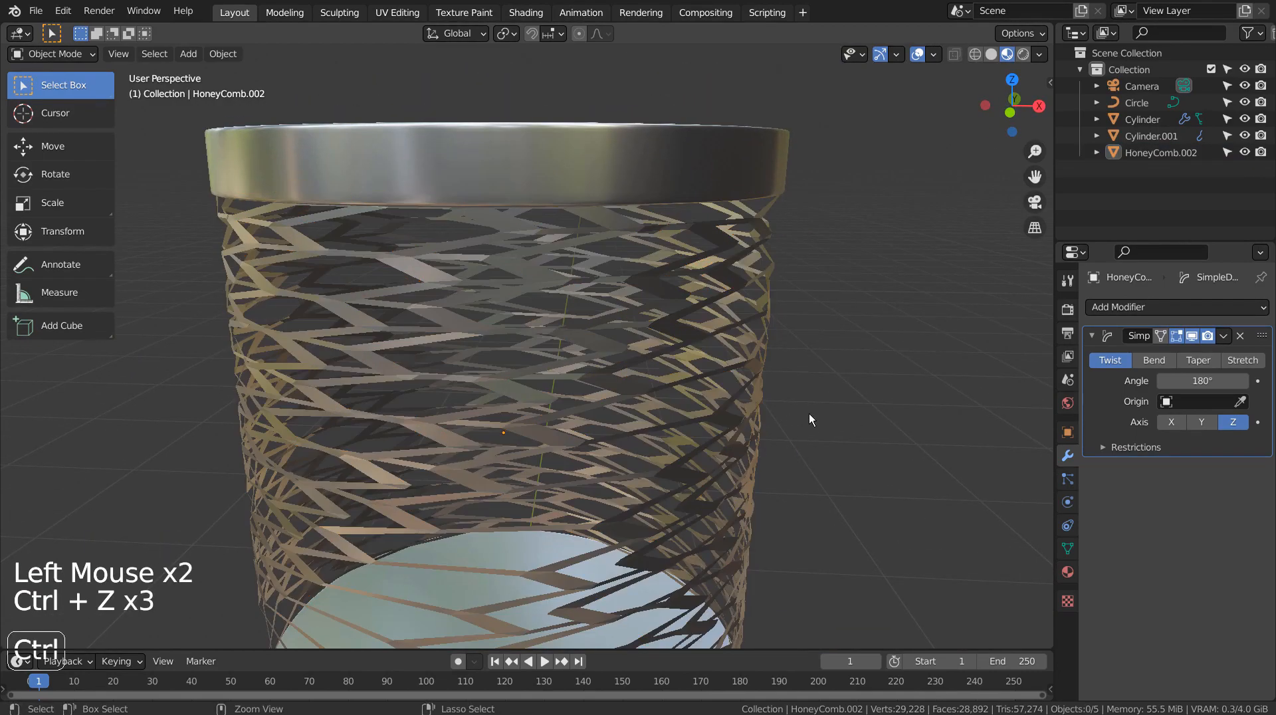
{"action": "left_click", "coordinate": [821, 416]}
{"action": "scroll", "coordinate": [820, 413], "scroll_direction": "down", "scroll_amount": 3}
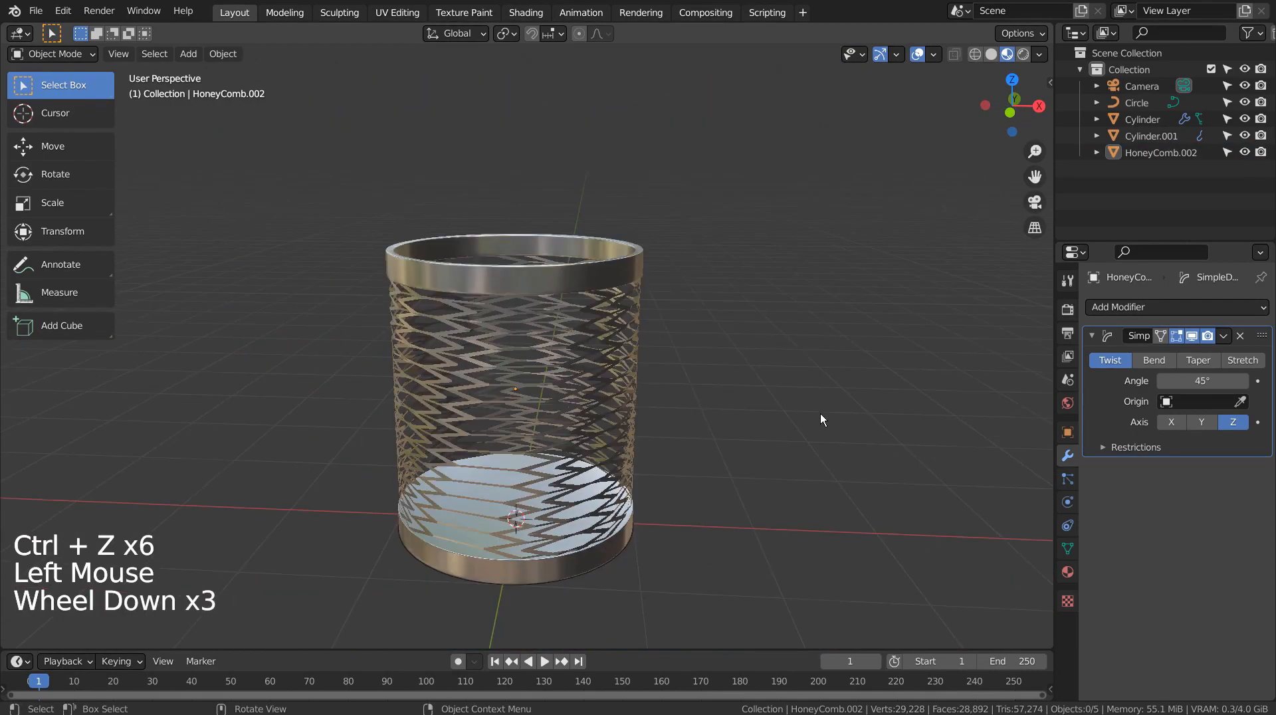
{"action": "middle_click", "coordinate": [820, 413]}
{"action": "middle_click_drag", "start_coordinate": [820, 413], "coordinate": [803, 388]}
{"action": "key", "text": "ctrl+z"}
{"action": "key", "text": "ctrl+z"}
{"action": "key", "text": "ctrl+z"}
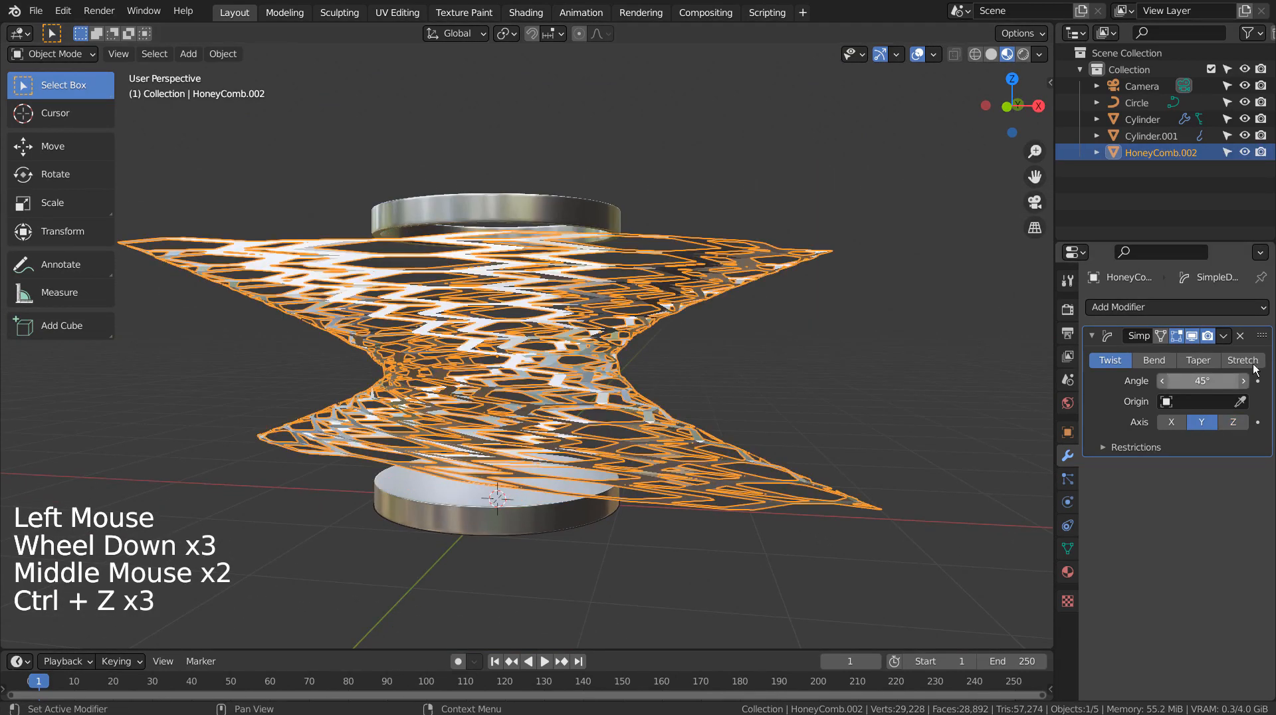
{"action": "left_click", "coordinate": [1240, 335]}
{"action": "left_click", "coordinate": [795, 368]}
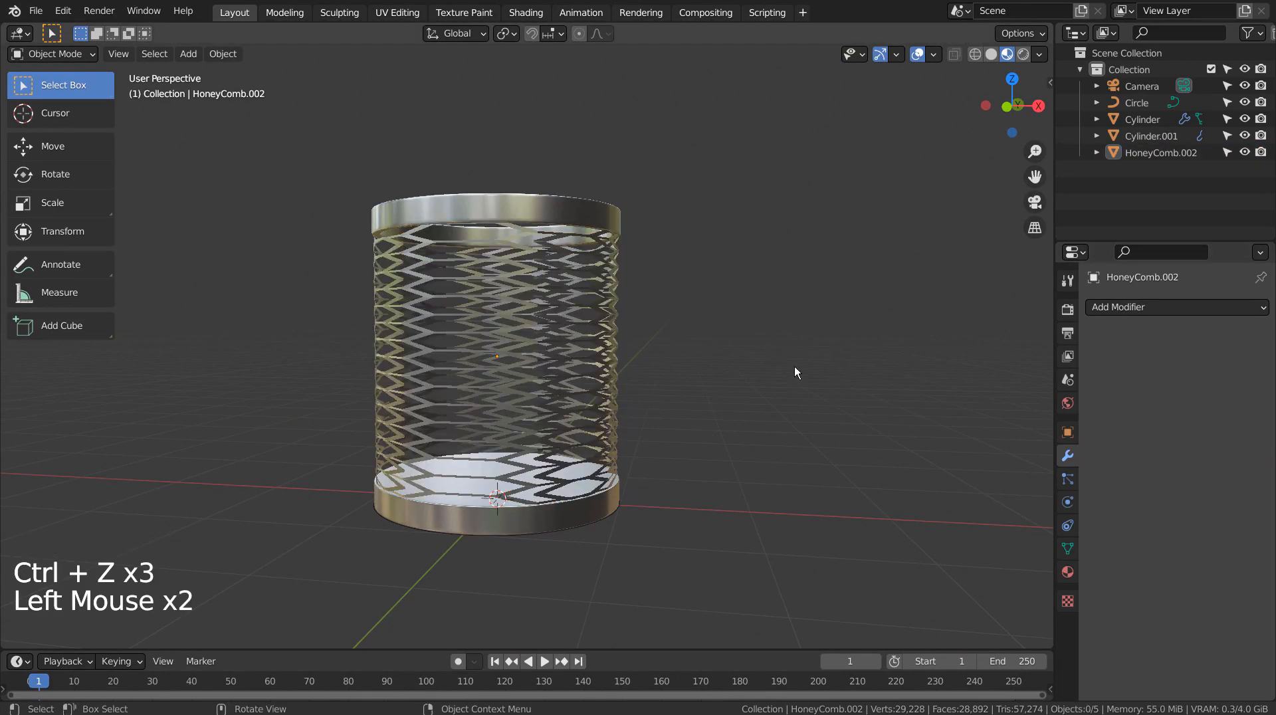
Step: Add a plane under the shade and scale it up about 15.36 times as a ground floor
{"action": "middle_click_drag", "start_coordinate": [795, 368], "coordinate": [688, 416]}
{"action": "scroll", "coordinate": [668, 416], "scroll_direction": "down", "scroll_amount": 4}
{"action": "left_click", "coordinate": [667, 418]}
{"action": "key", "text": "shift+a"}
{"action": "mouse_move", "coordinate": [683, 381]}
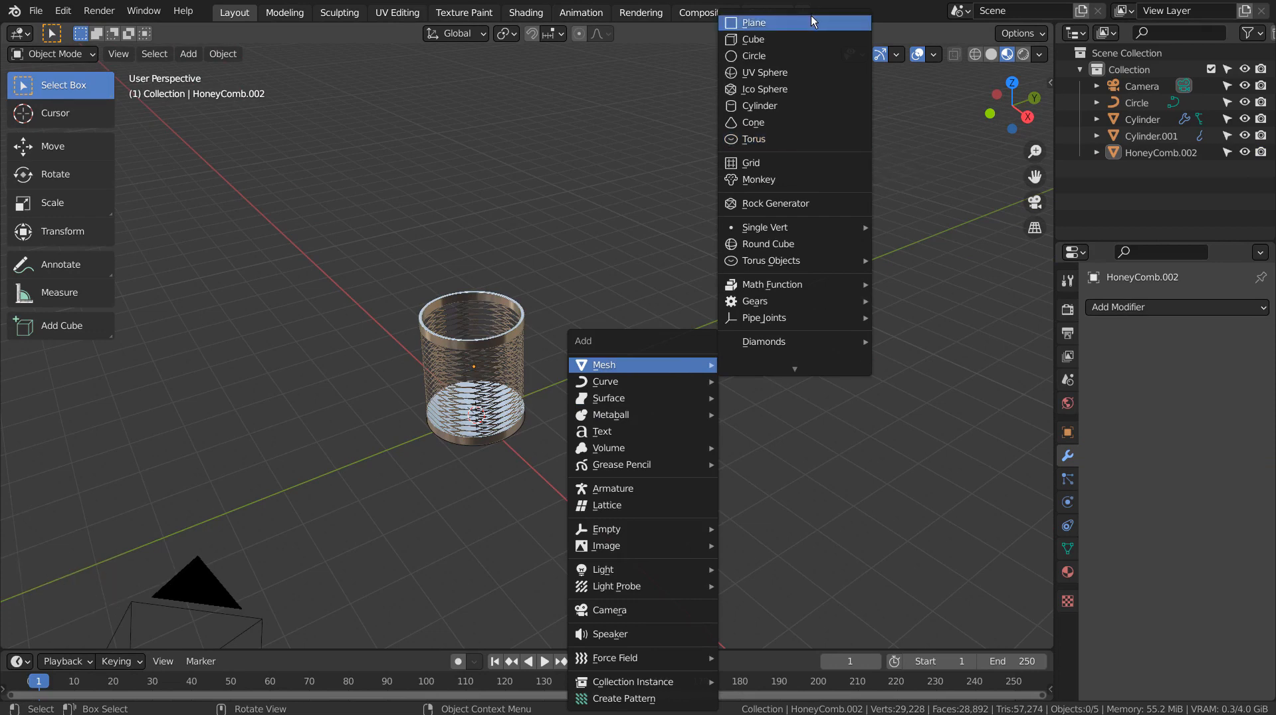
{"action": "left_click", "coordinate": [812, 23]}
{"action": "key", "text": "s"}
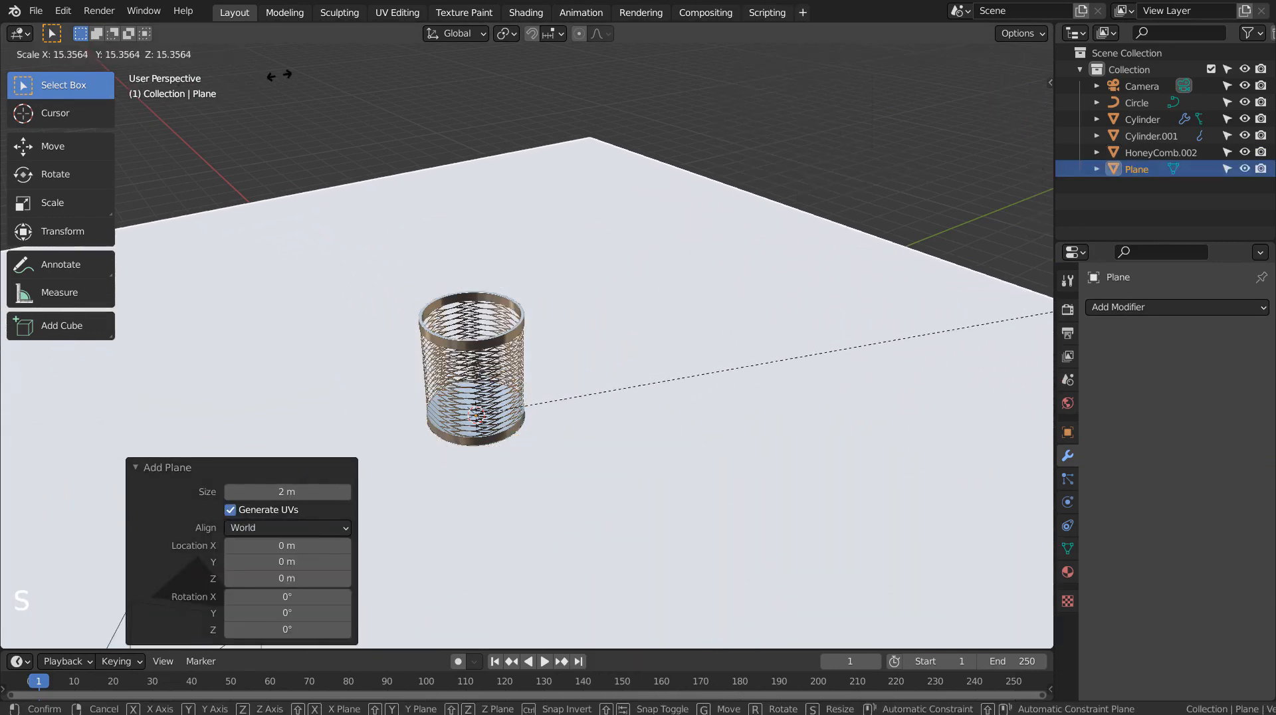
{"action": "left_click", "coordinate": [496, 590]}
Step: Align the active camera to the current view and adjust its framing with fly navigation
{"action": "middle_click_drag", "start_coordinate": [590, 467], "coordinate": [644, 461], "text": "shift"}
{"action": "key", "text": "ctrl+alt+KP_0"}
{"action": "key", "text": "shift+grave"}
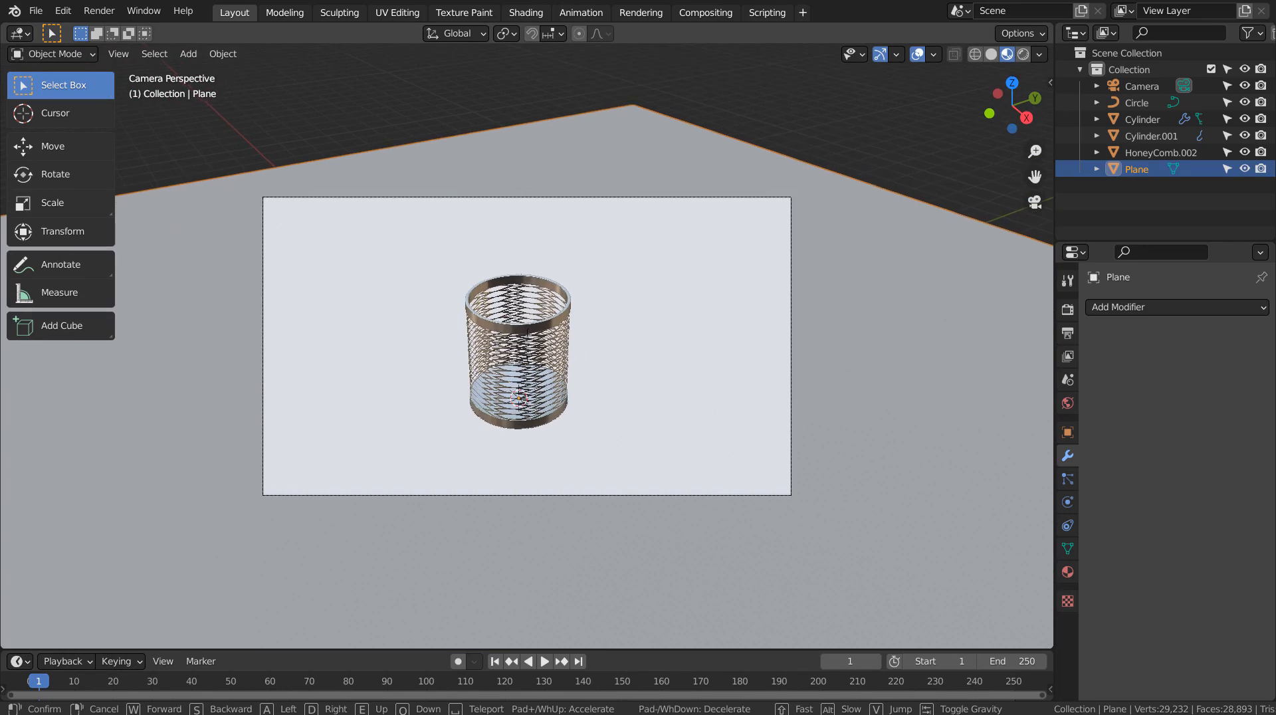
{"action": "left_click", "coordinate": [567, 377]}
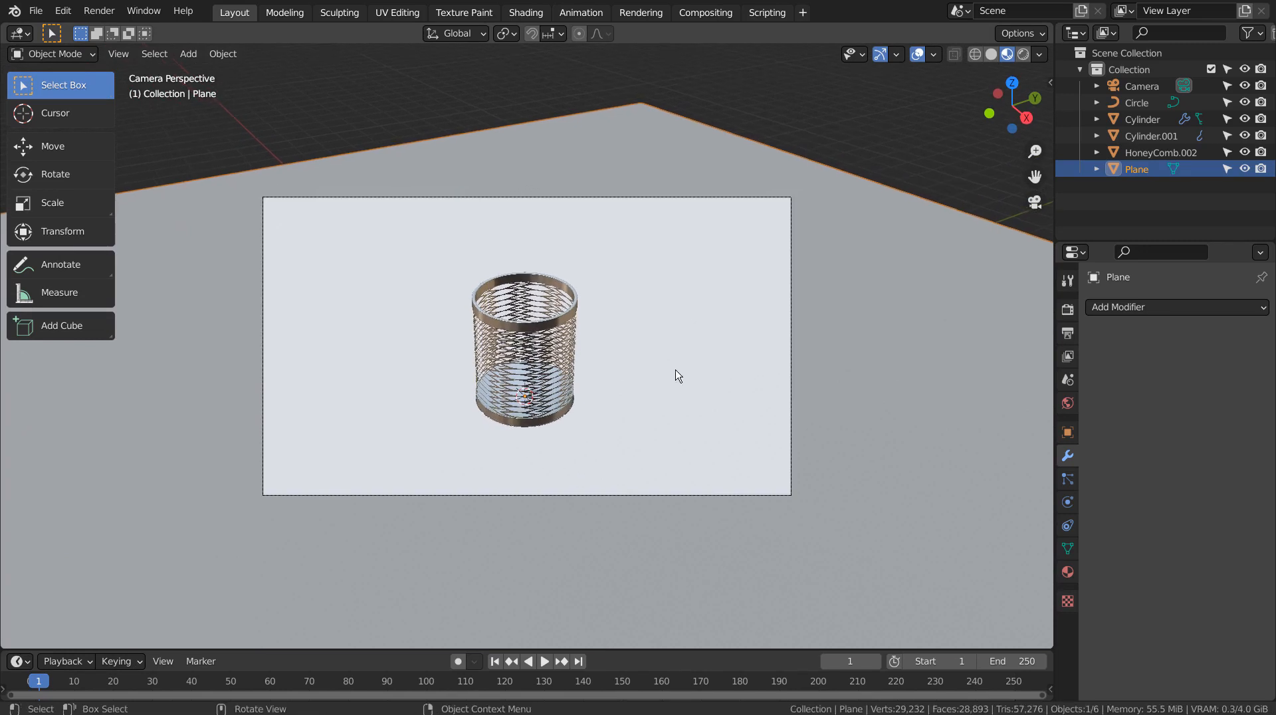
Step: Create a new material for the plane and darken its base color
{"action": "left_click", "coordinate": [1007, 584]}
{"action": "left_click", "coordinate": [1063, 572]}
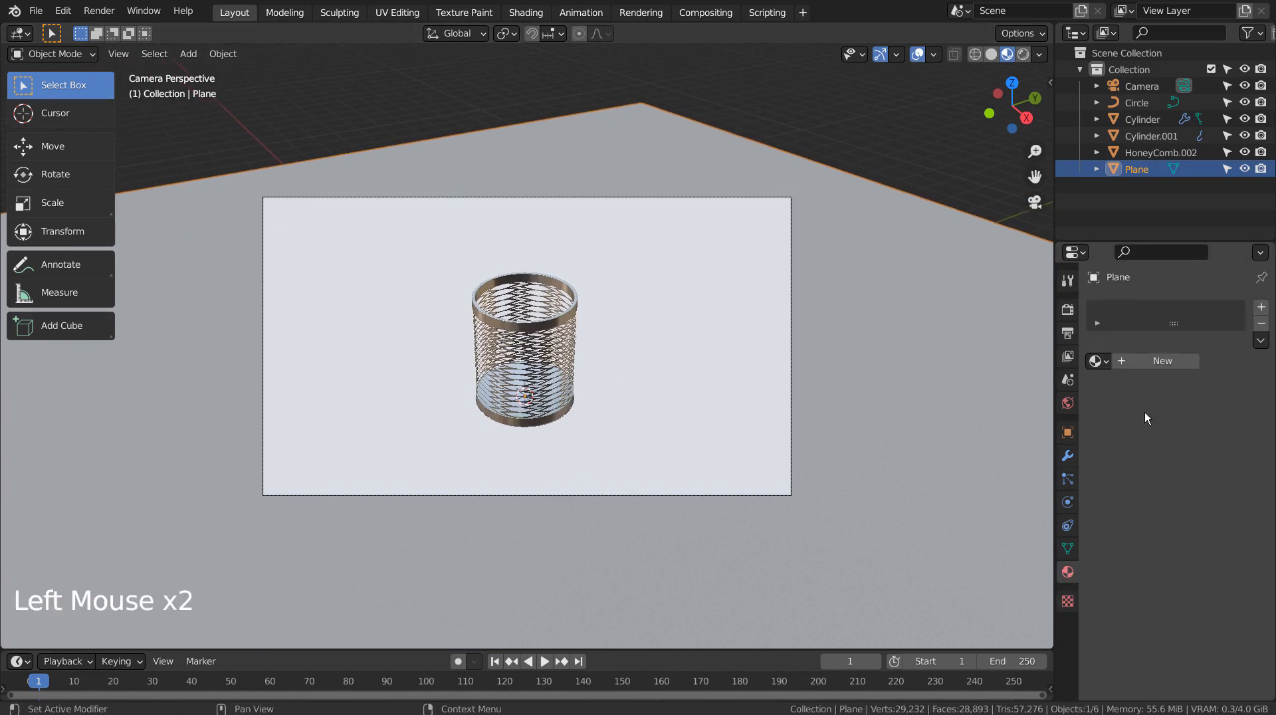
{"action": "left_click", "coordinate": [1177, 359]}
{"action": "left_click", "coordinate": [1212, 501]}
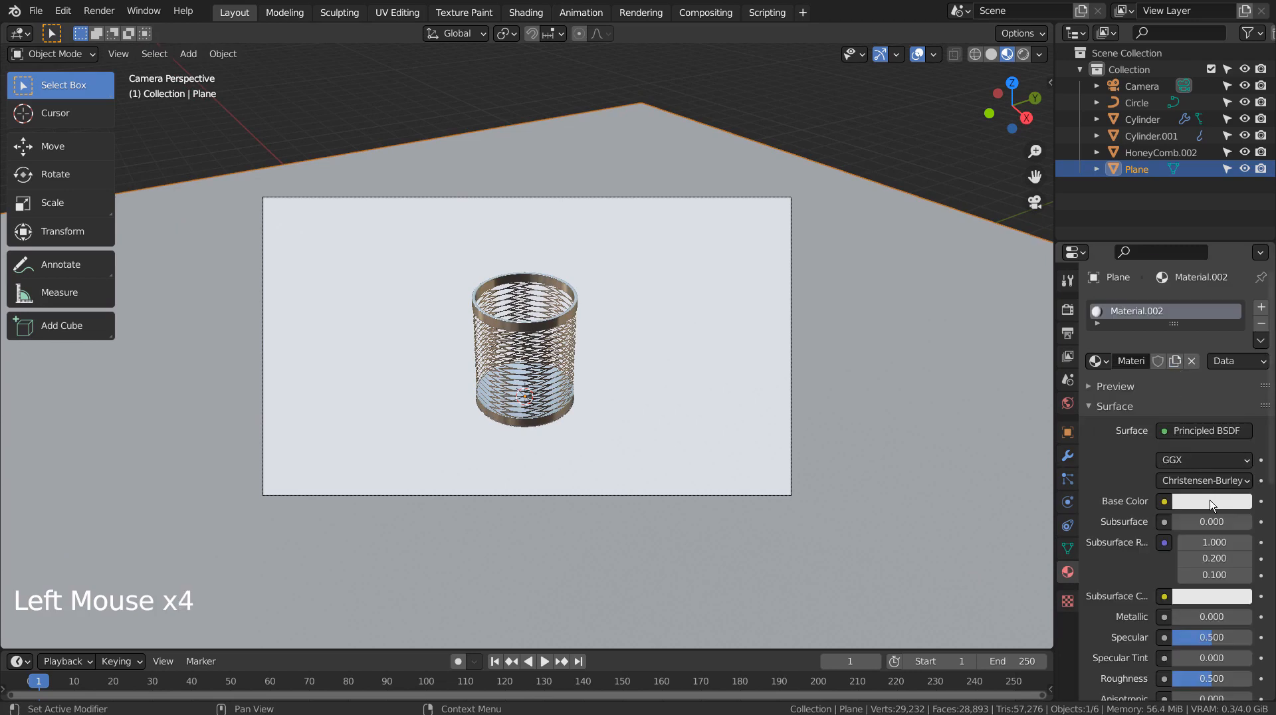
{"action": "left_click_drag", "start_coordinate": [1242, 328], "coordinate": [1241, 353]}
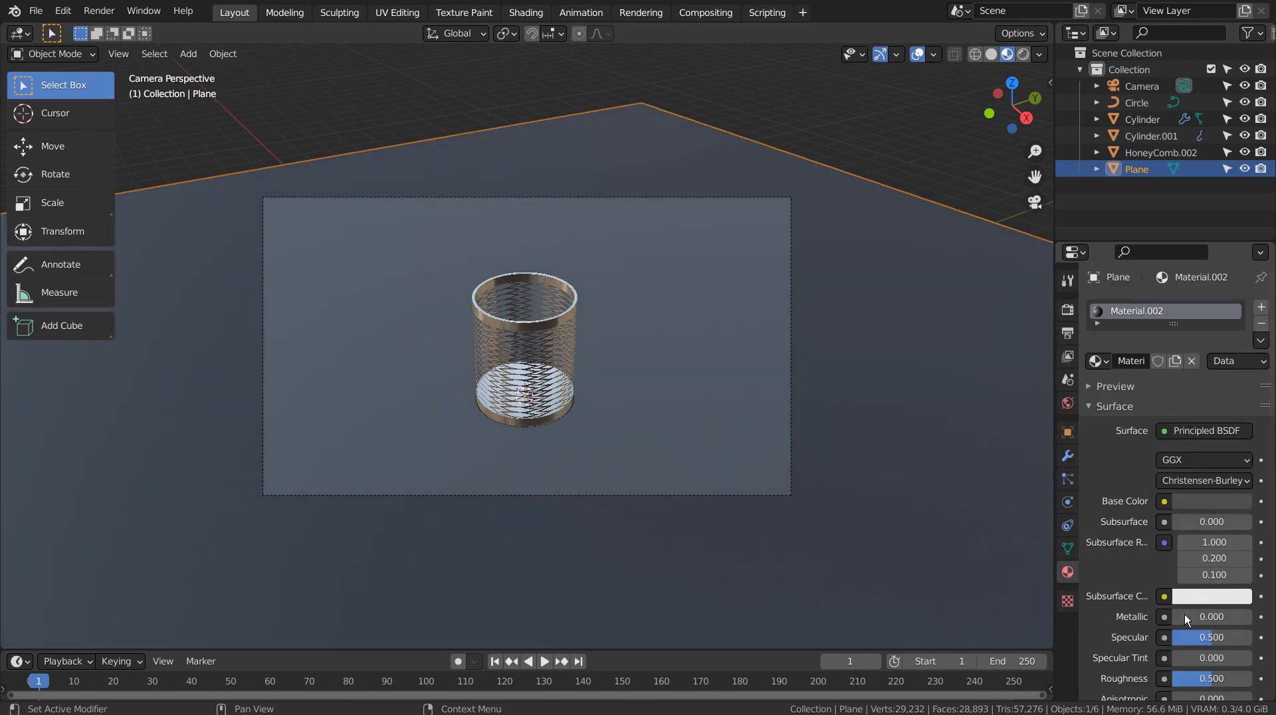
Step: Set the plane material's Metallic to 0.917 and Roughness to 0.219, and its base color value to 0.109
{"action": "left_click_drag", "start_coordinate": [1186, 617], "coordinate": [1245, 617]}
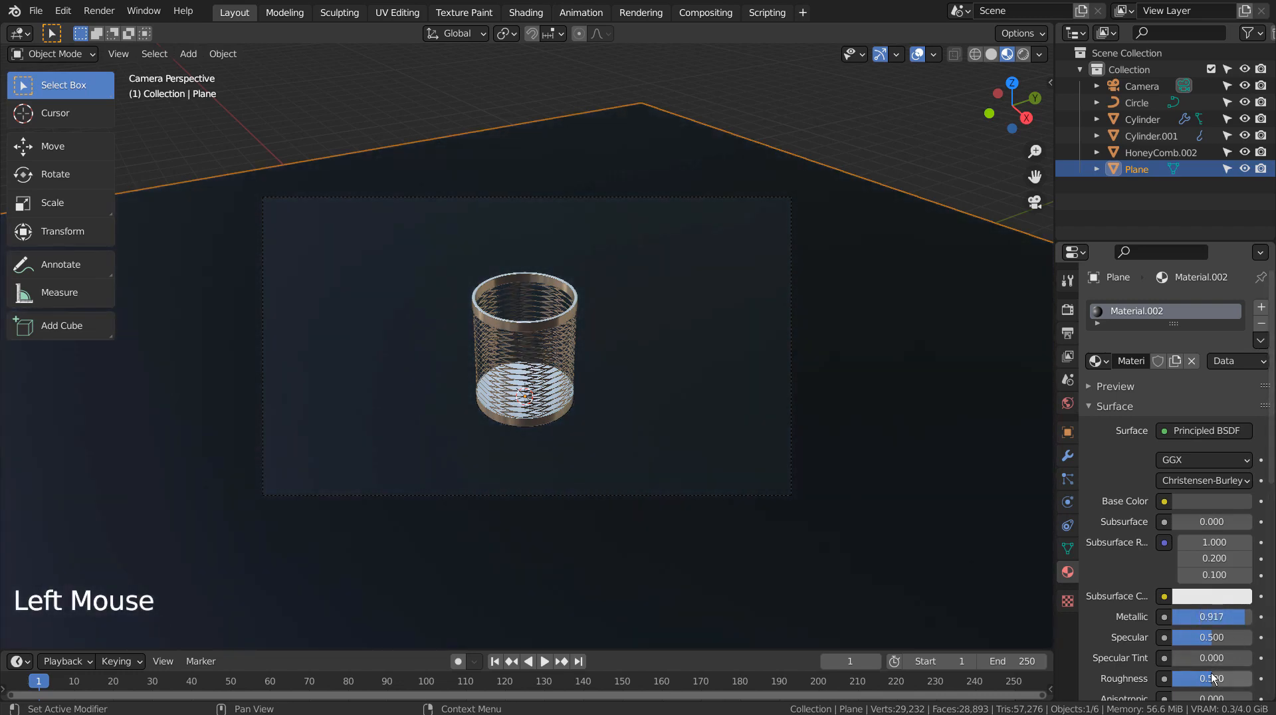
{"action": "mouse_move", "coordinate": [1211, 679]}
{"action": "left_mouse_down"}
{"action": "mouse_move", "coordinate": [1182, 678]}
{"action": "mouse_move", "coordinate": [1196, 678]}
{"action": "left_mouse_up"}
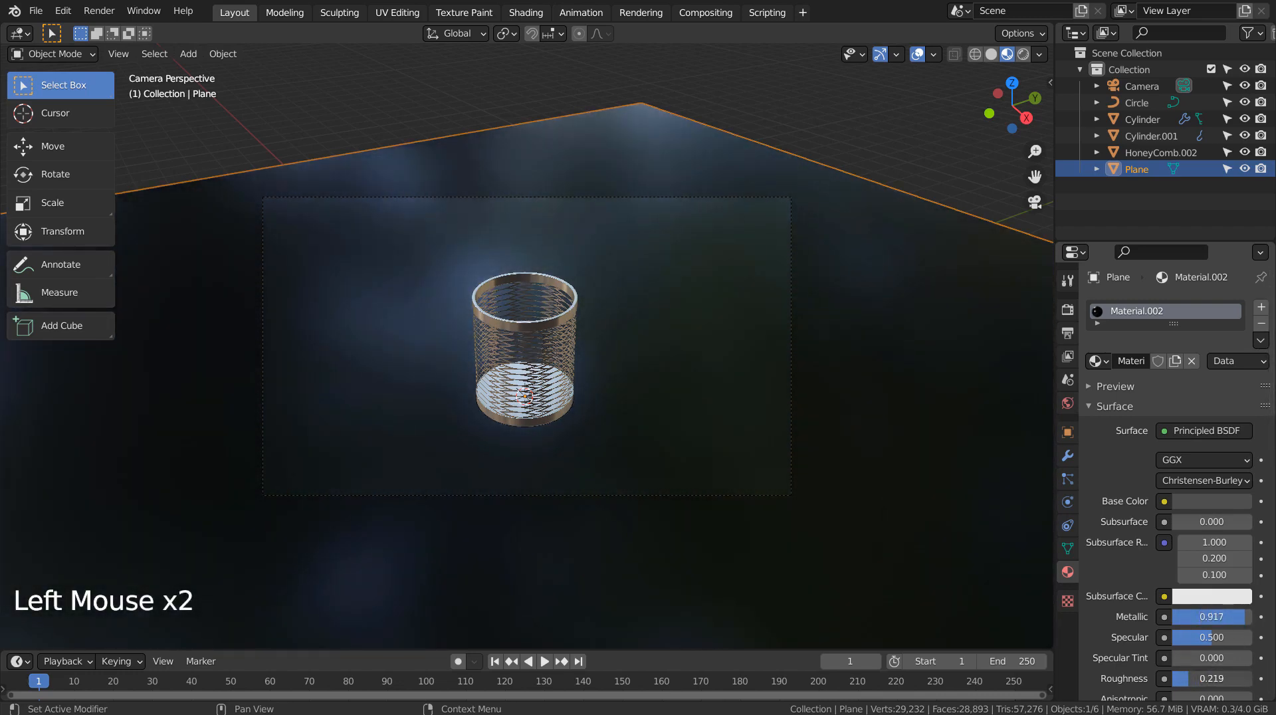
{"action": "left_click", "coordinate": [1237, 499]}
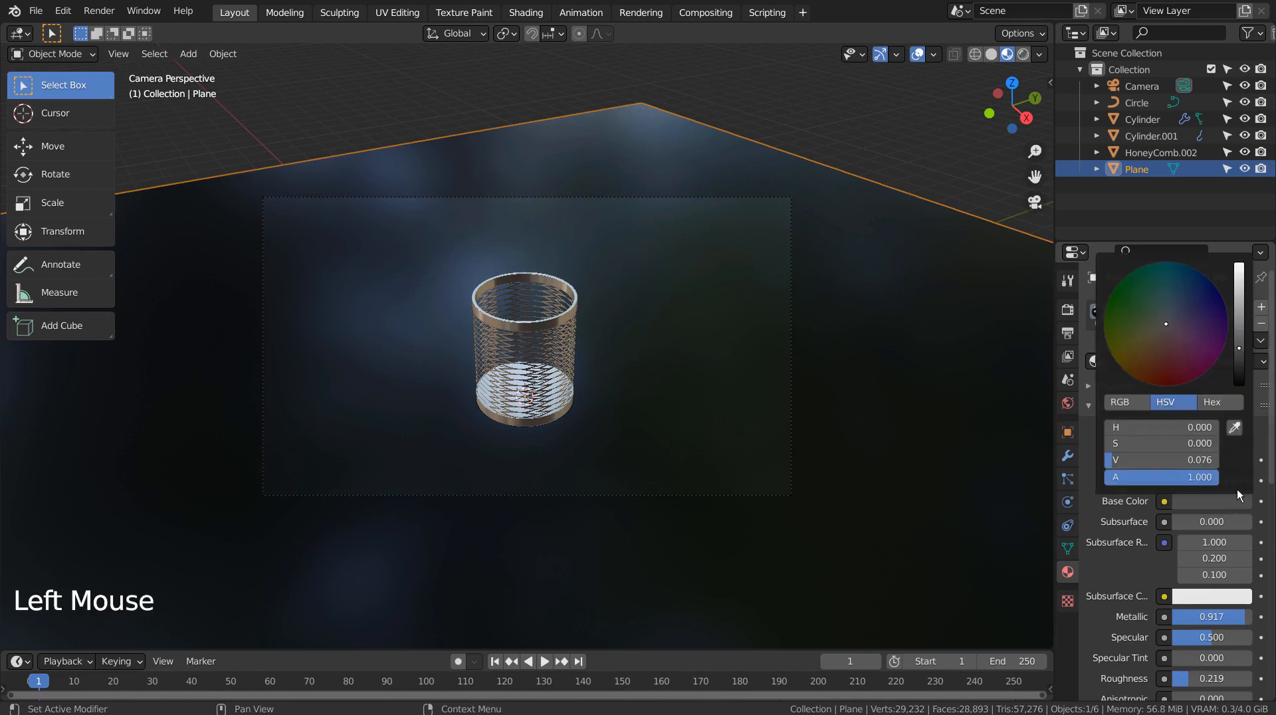
{"action": "left_click_drag", "start_coordinate": [1239, 339], "coordinate": [1239, 334]}
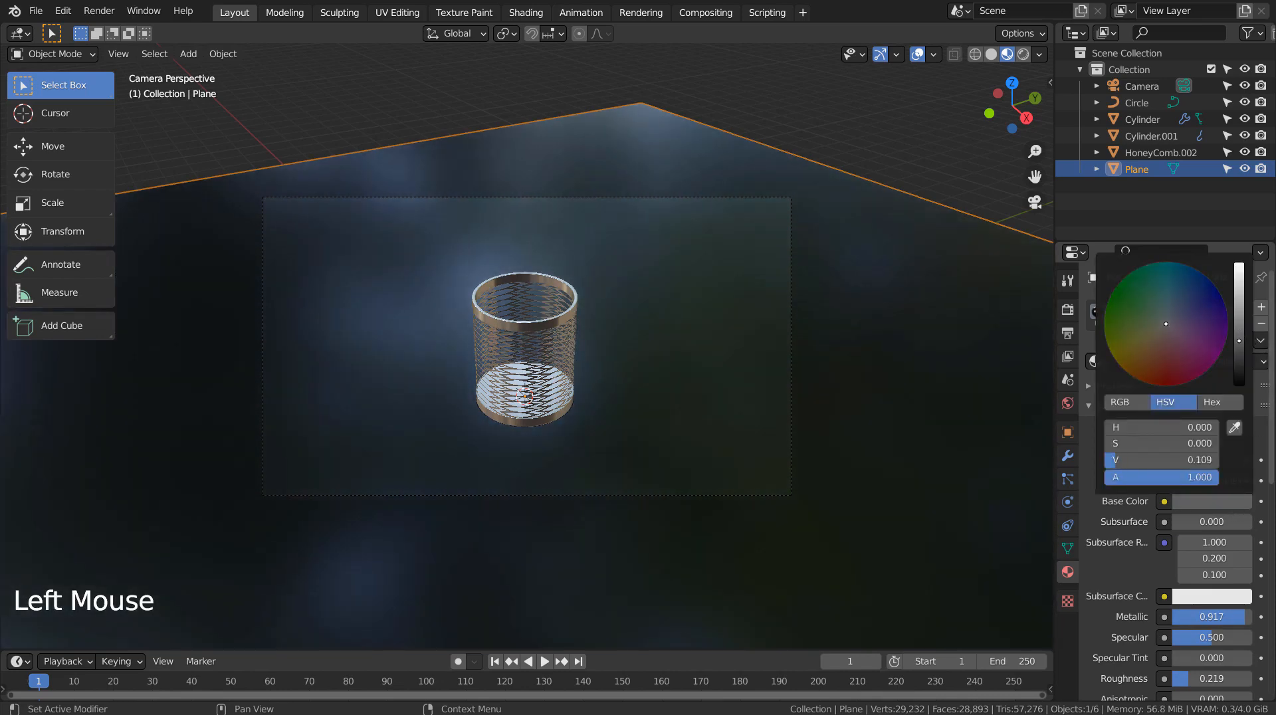
Step: Switch to rendered viewport shading and raise the world background strength to 2
{"action": "left_click", "coordinate": [1024, 54]}
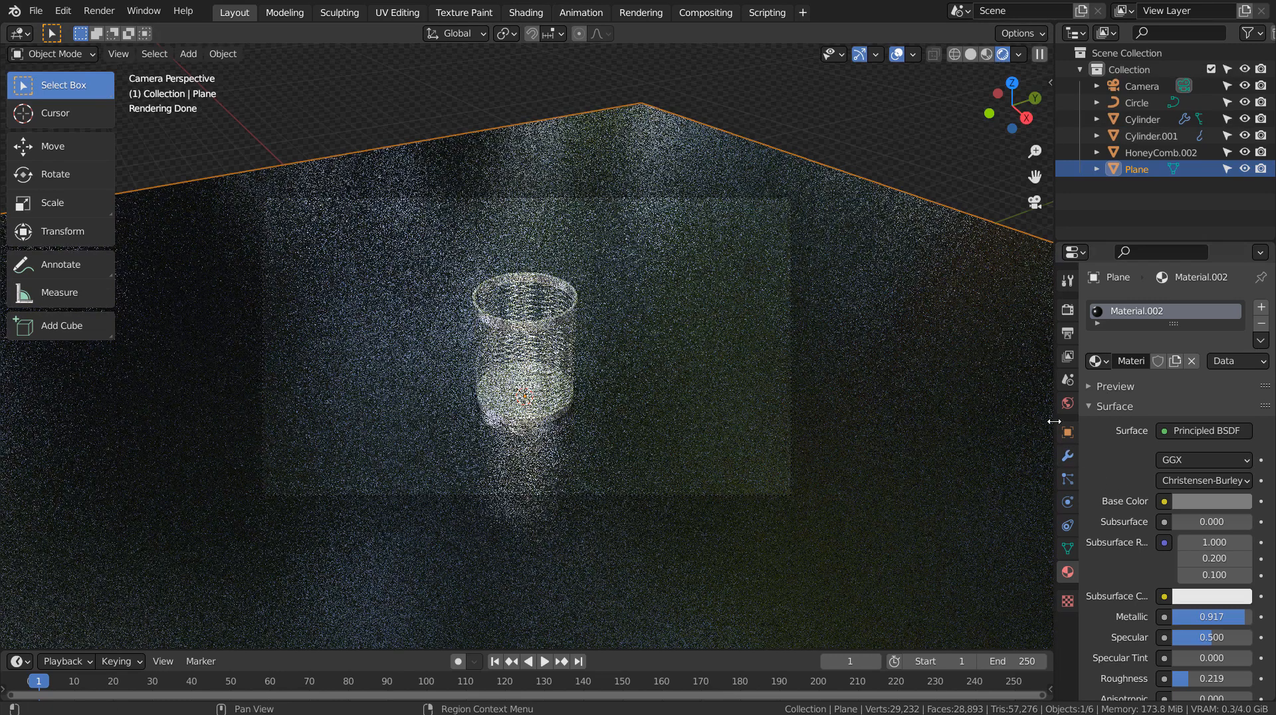
{"action": "left_click", "coordinate": [1067, 403]}
{"action": "left_click_drag", "start_coordinate": [1199, 550], "coordinate": [1216, 551]}
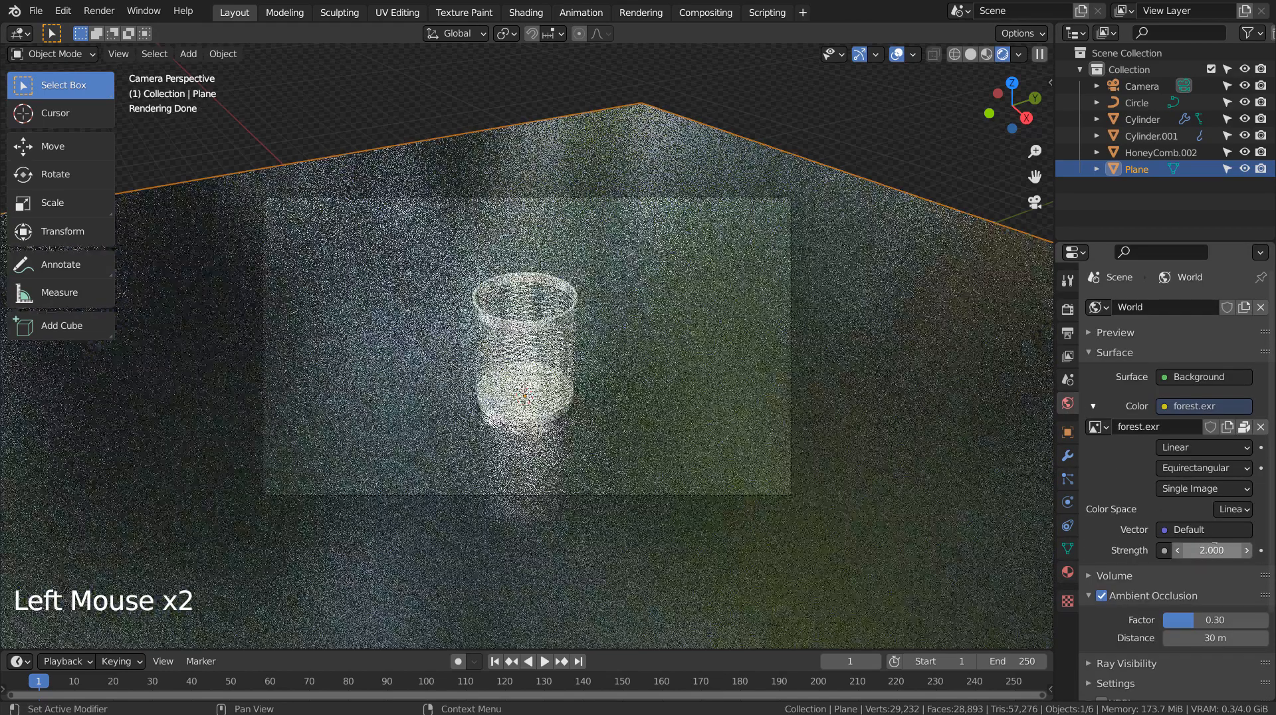
Step: Set the viewport samples to 3 and reduce the world background strength to 1.5
{"action": "left_click", "coordinate": [1067, 311]}
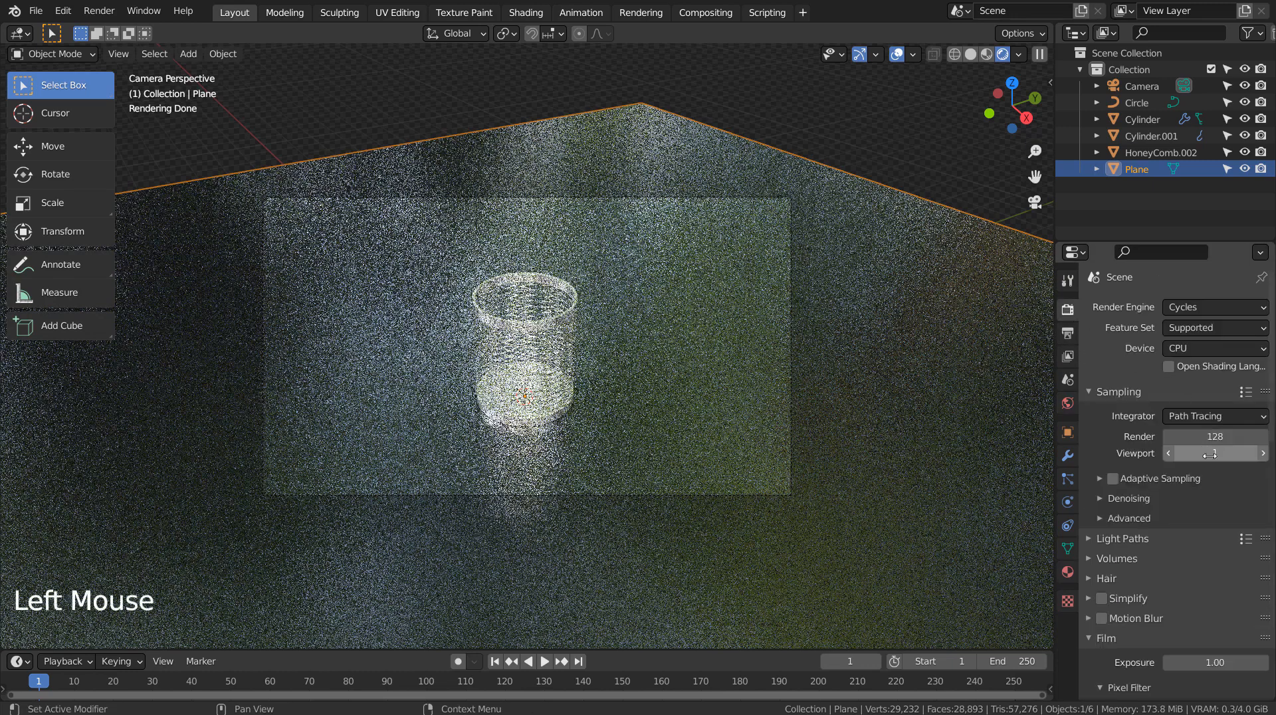
{"action": "left_click_drag", "start_coordinate": [1196, 453], "coordinate": [1215, 452]}
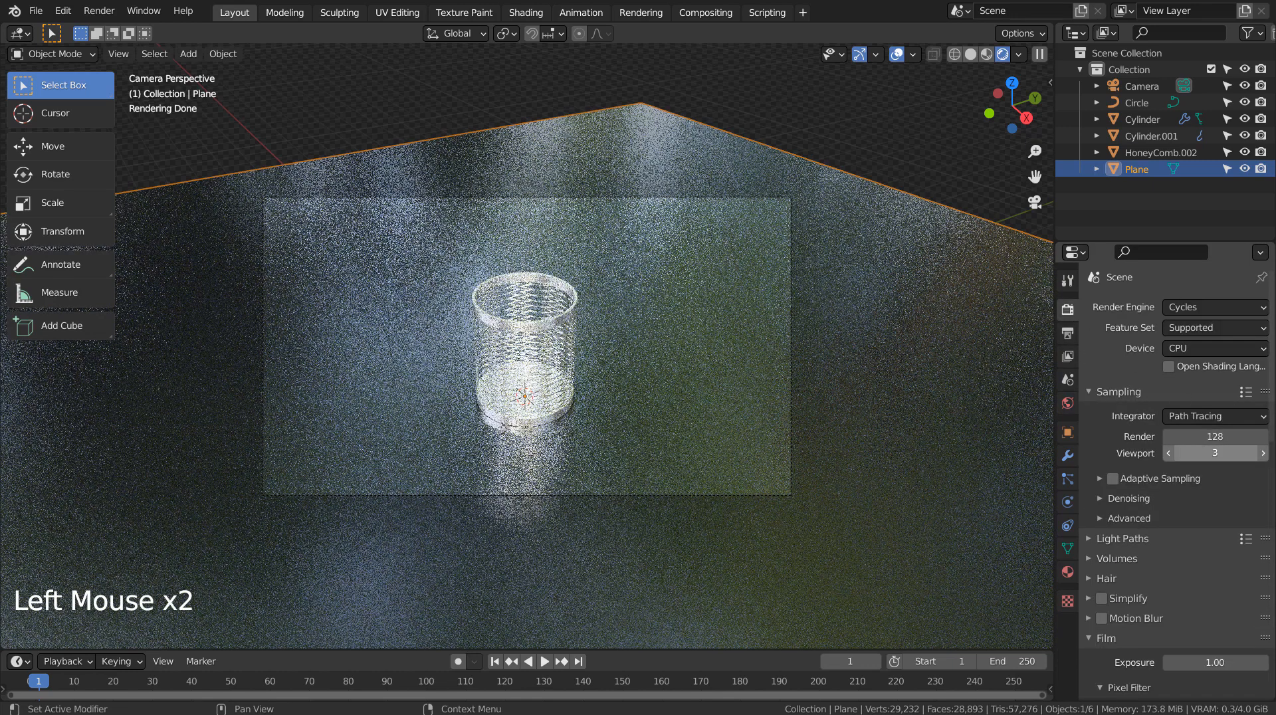
{"action": "left_click", "coordinate": [1068, 403]}
{"action": "left_click_drag", "start_coordinate": [1212, 550], "coordinate": [1189, 550]}
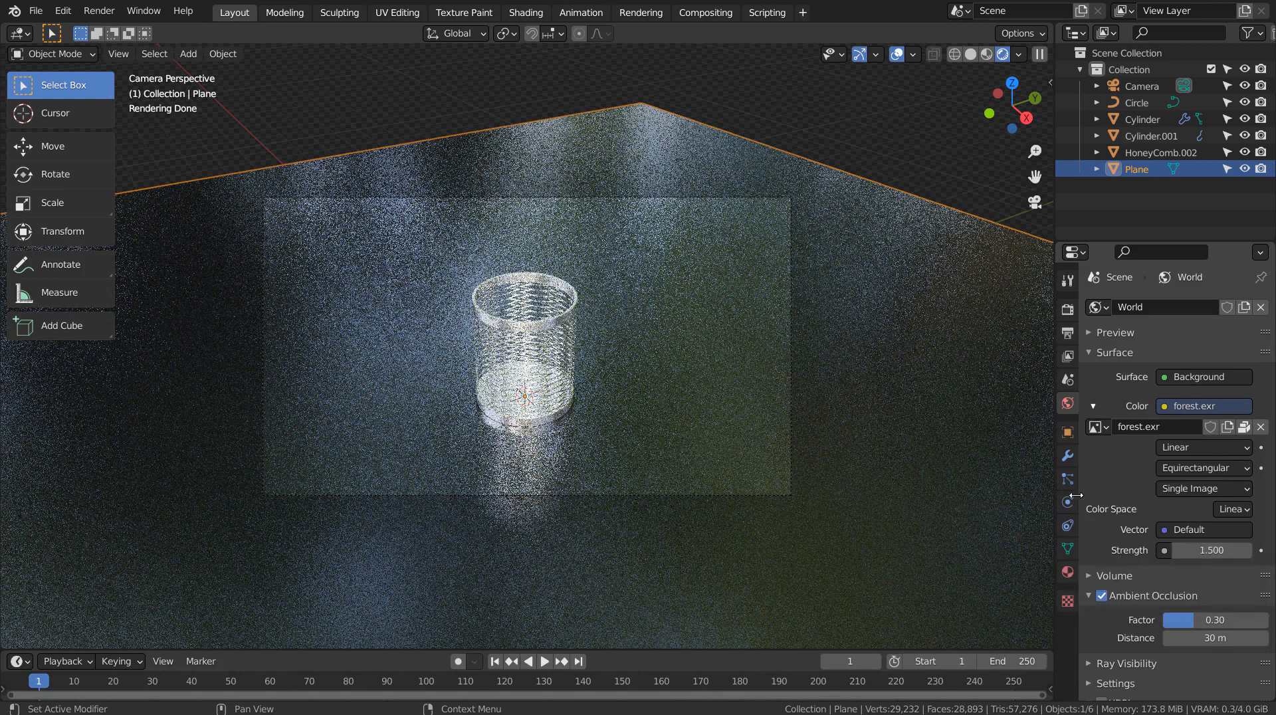
Step: Adjust the plane material's base color brightness and set its Roughness to 0.145
{"action": "left_click", "coordinate": [911, 489]}
{"action": "left_click", "coordinate": [1068, 572]}
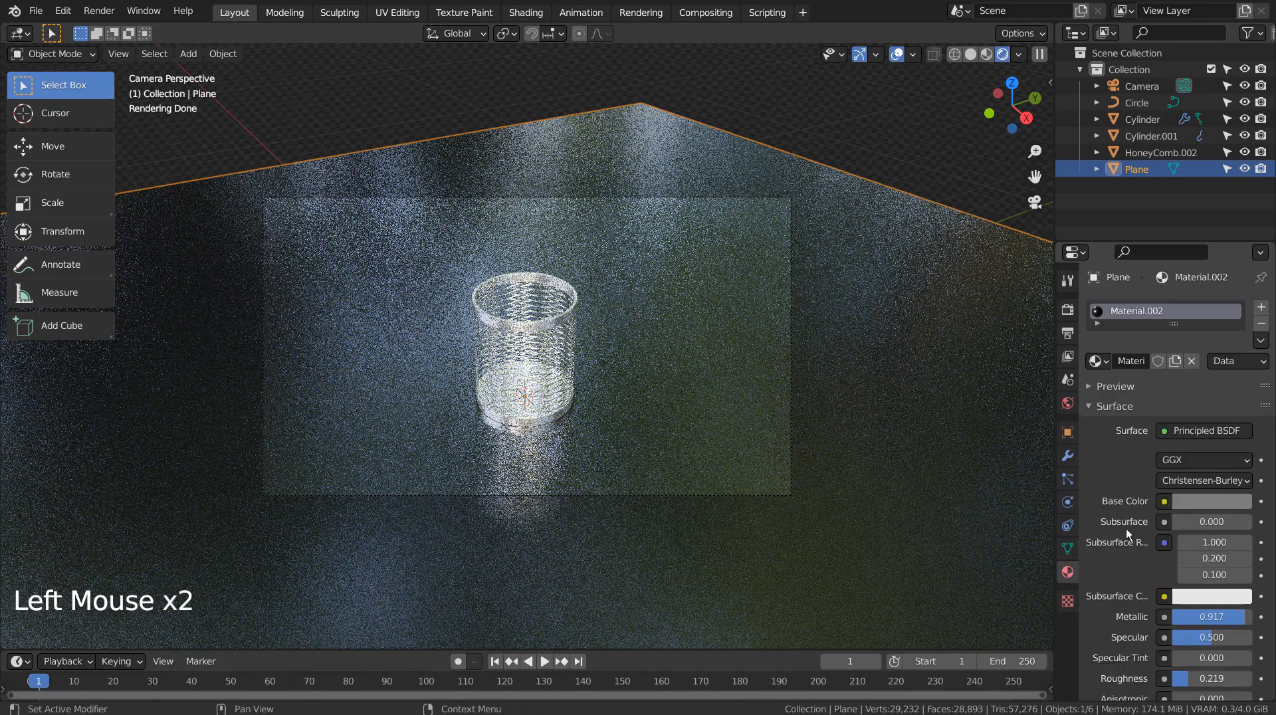
{"action": "left_click", "coordinate": [1192, 504]}
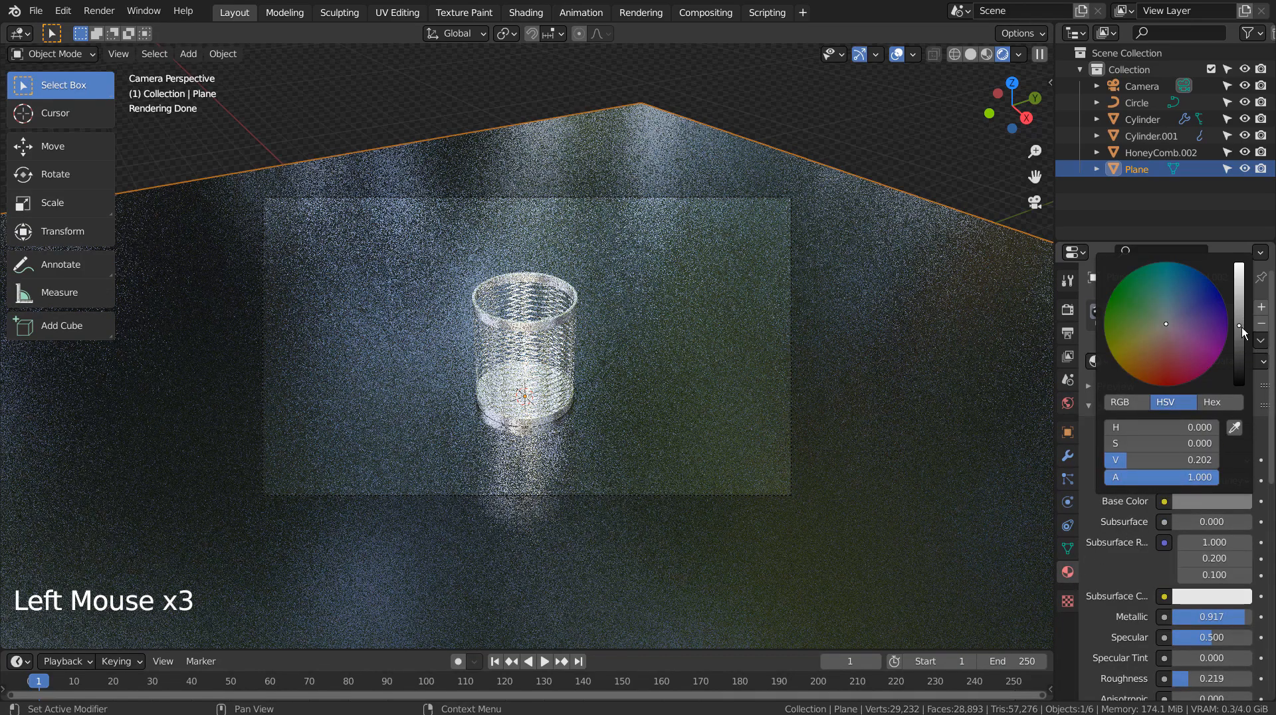
{"action": "left_click_drag", "start_coordinate": [1242, 327], "coordinate": [1241, 335]}
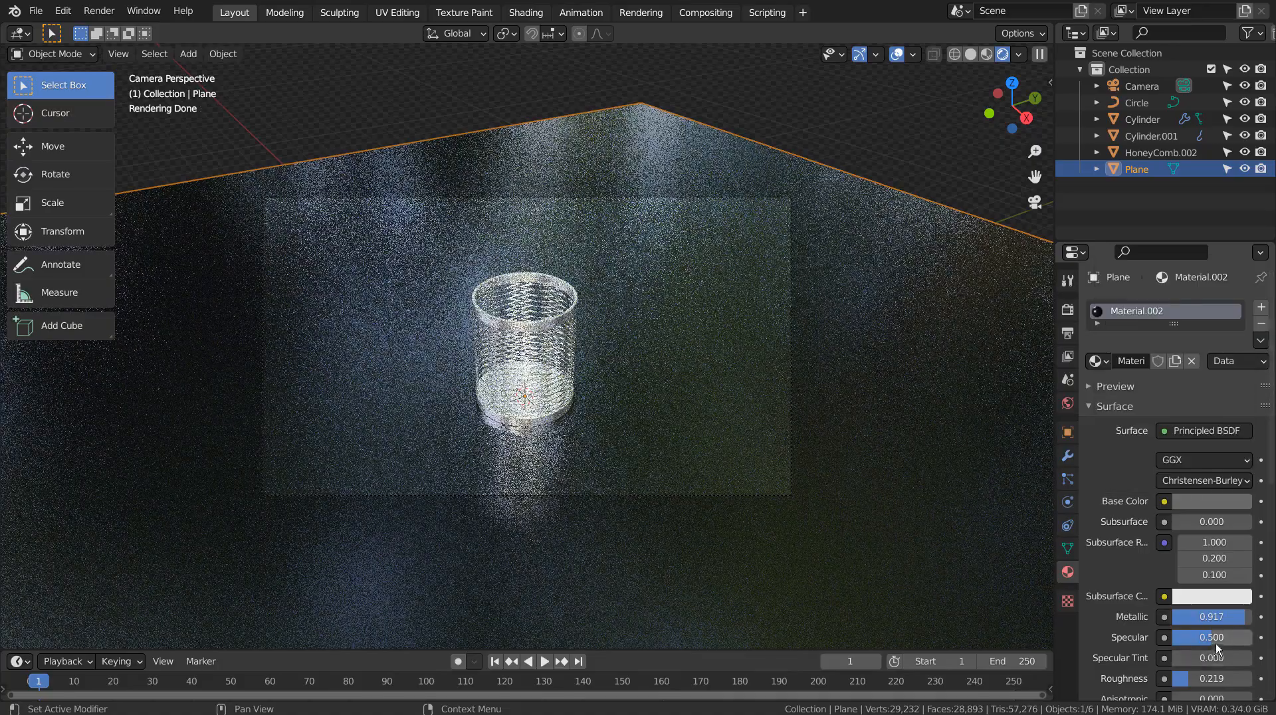
{"action": "mouse_move", "coordinate": [1183, 680]}
{"action": "left_mouse_down"}
{"action": "mouse_move", "coordinate": [1199, 679]}
{"action": "mouse_move", "coordinate": [1182, 679]}
{"action": "left_mouse_up"}
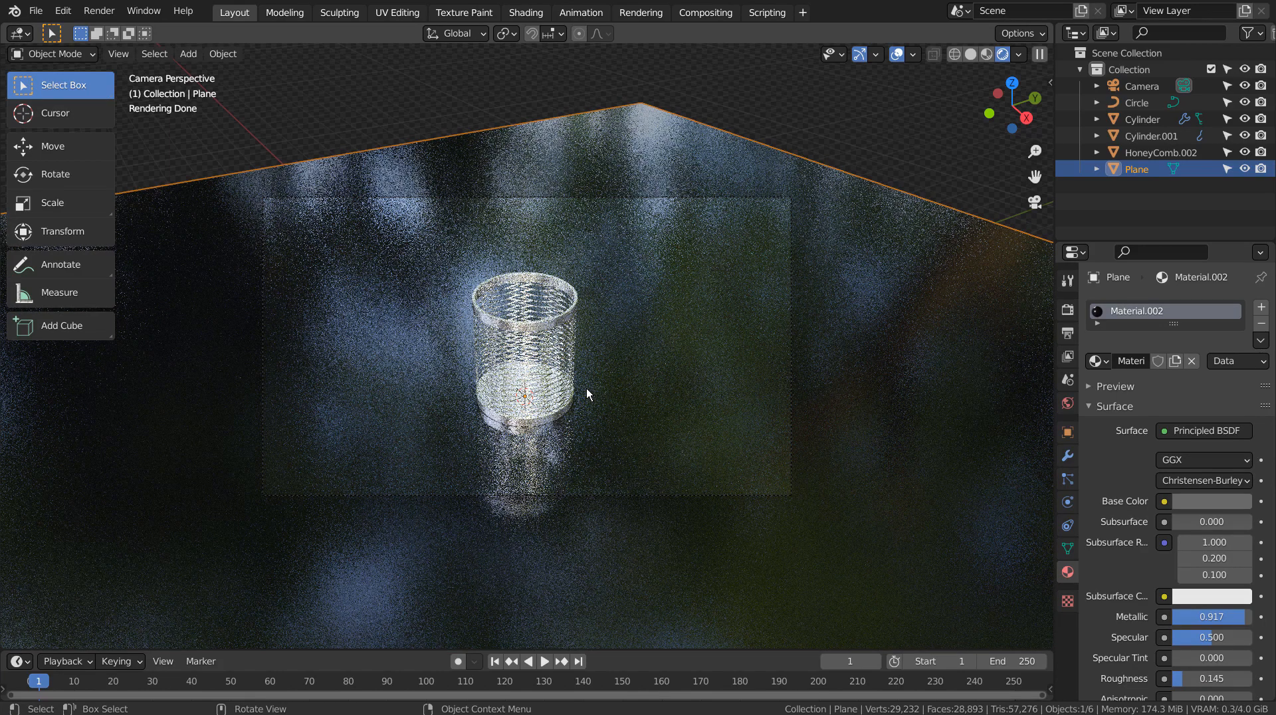
Step: Return to solid shading and turn off Use Nodes in the Compositing workspace
{"action": "left_click", "coordinate": [864, 112]}
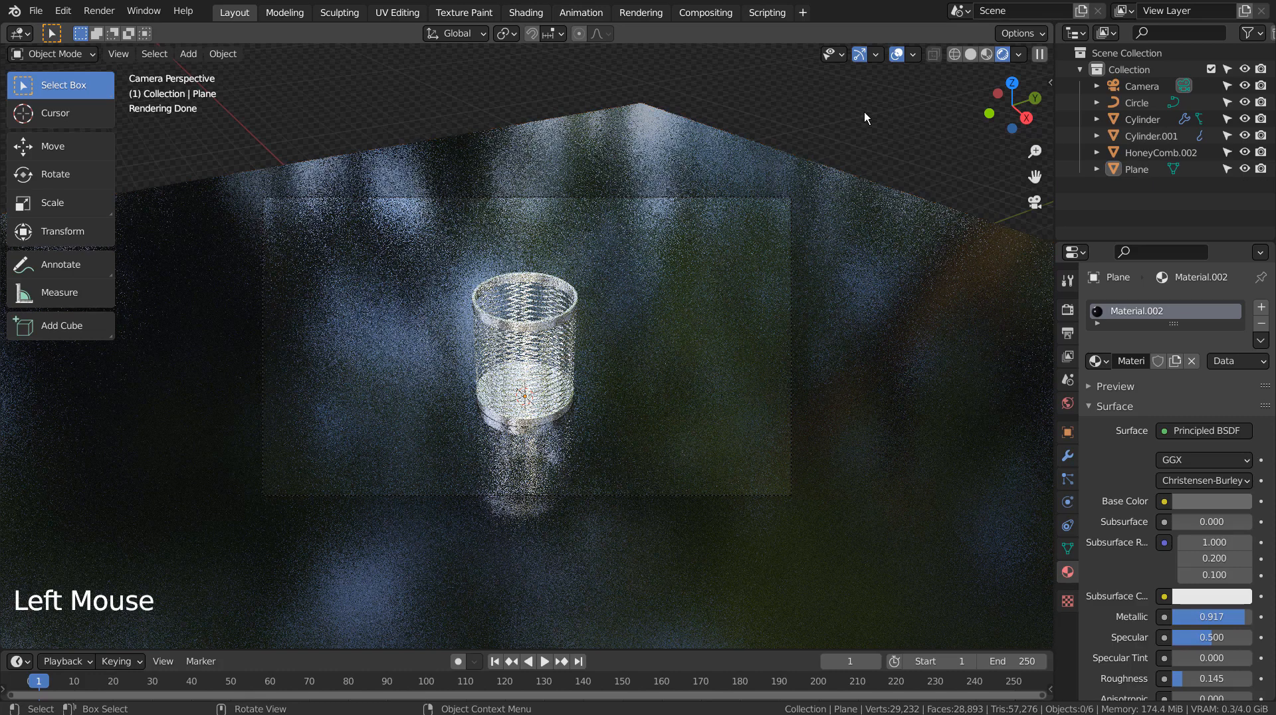
{"action": "left_click", "coordinate": [971, 54]}
{"action": "left_click", "coordinate": [716, 13]}
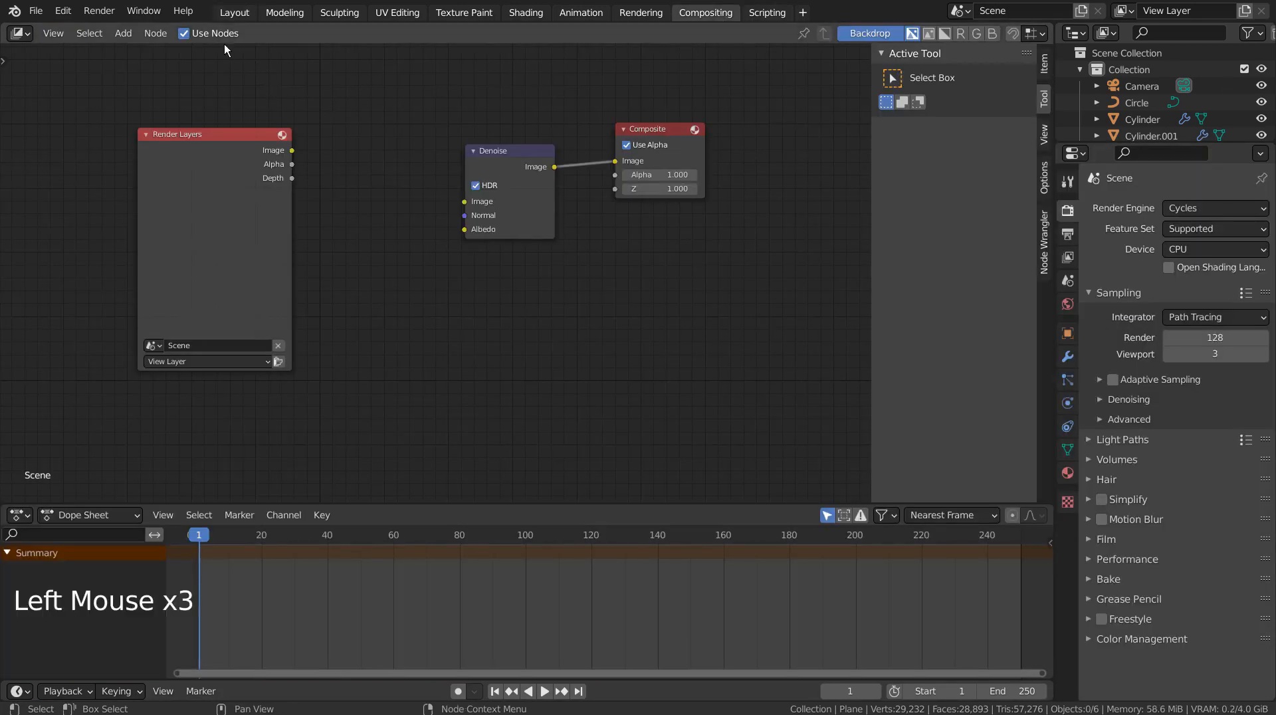
{"action": "left_click", "coordinate": [186, 35]}
{"action": "left_click", "coordinate": [235, 13]}
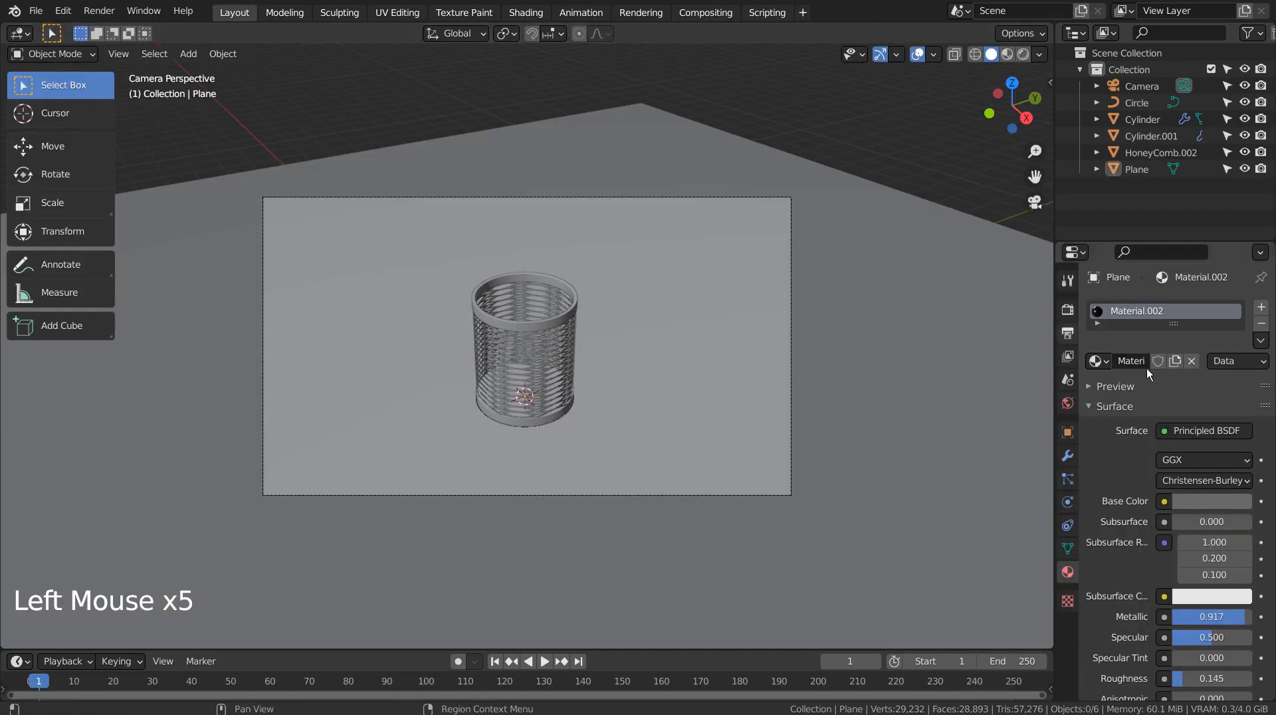
Step: Set the viewport samples to 1 and the render samples to 32
{"action": "left_click", "coordinate": [1068, 310]}
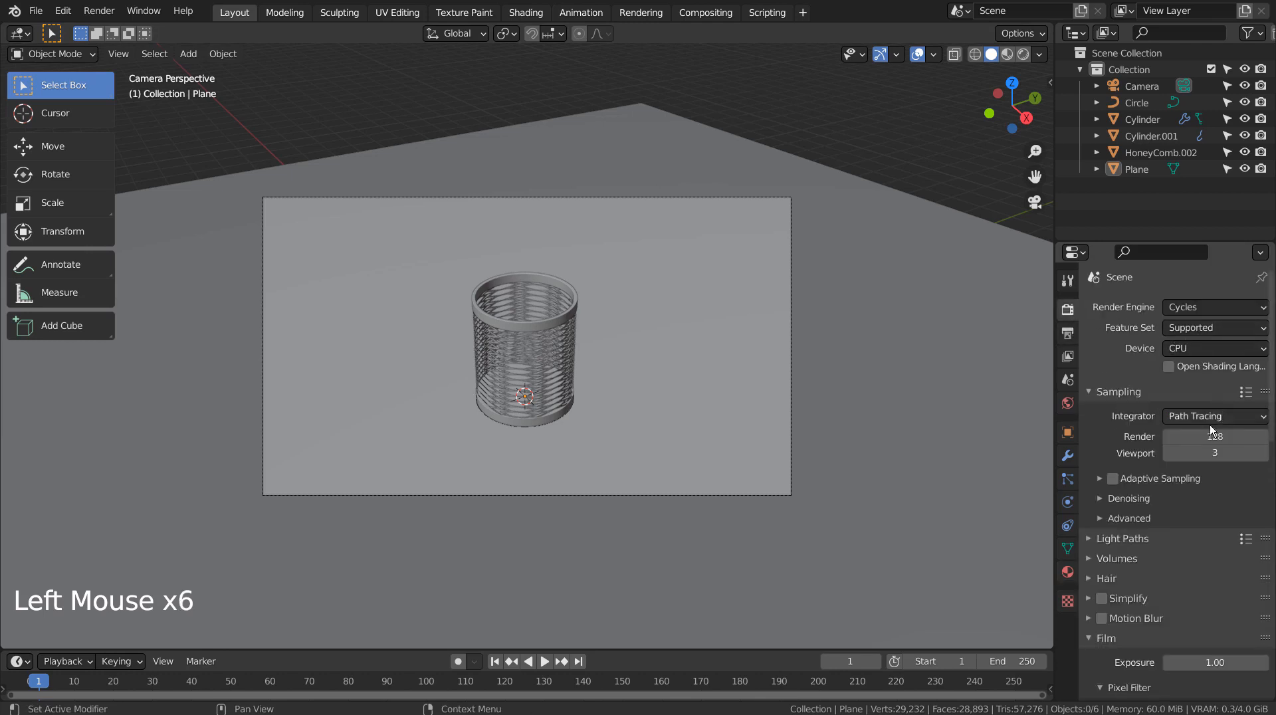
{"action": "left_click", "coordinate": [1214, 453]}
{"action": "type", "text": "1"}
{"action": "left_click", "coordinate": [1214, 436]}
{"action": "type", "text": "32"}
{"action": "key", "text": "Return"}
Step: Save the file and render the final image
{"action": "left_click", "coordinate": [860, 138]}
{"action": "key", "text": "ctrl+s"}
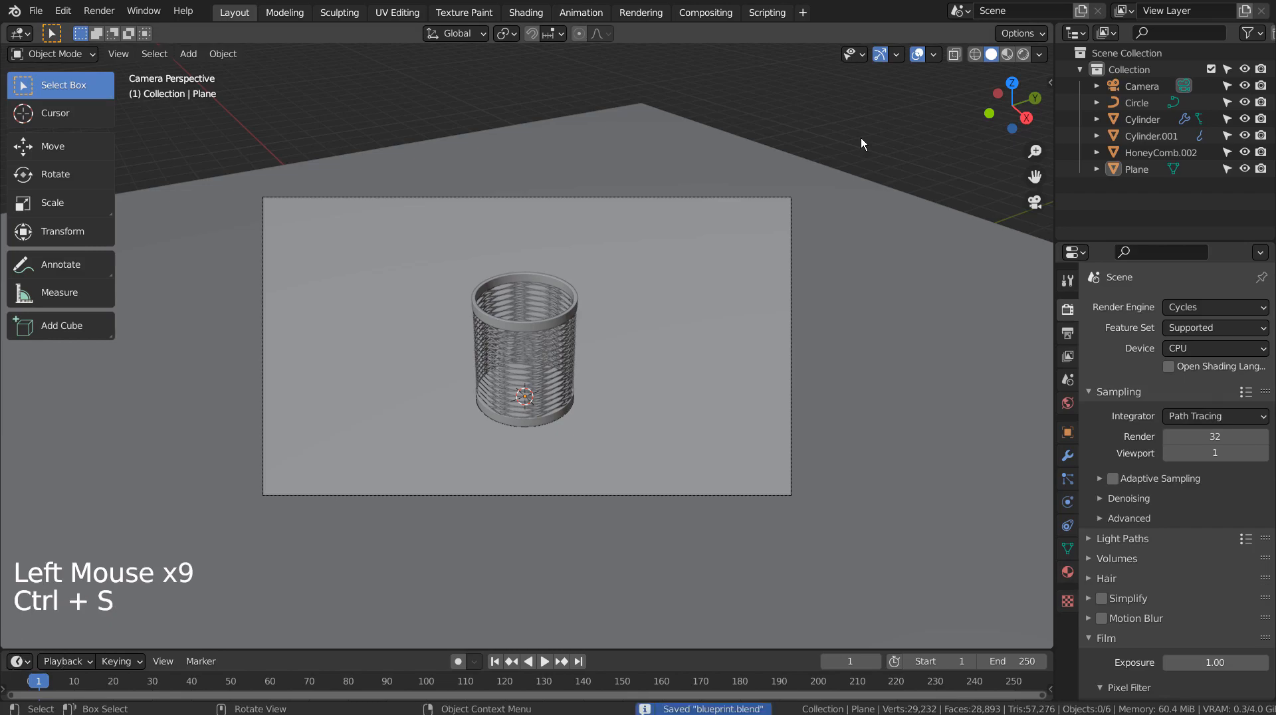
{"action": "key", "text": "F12"}
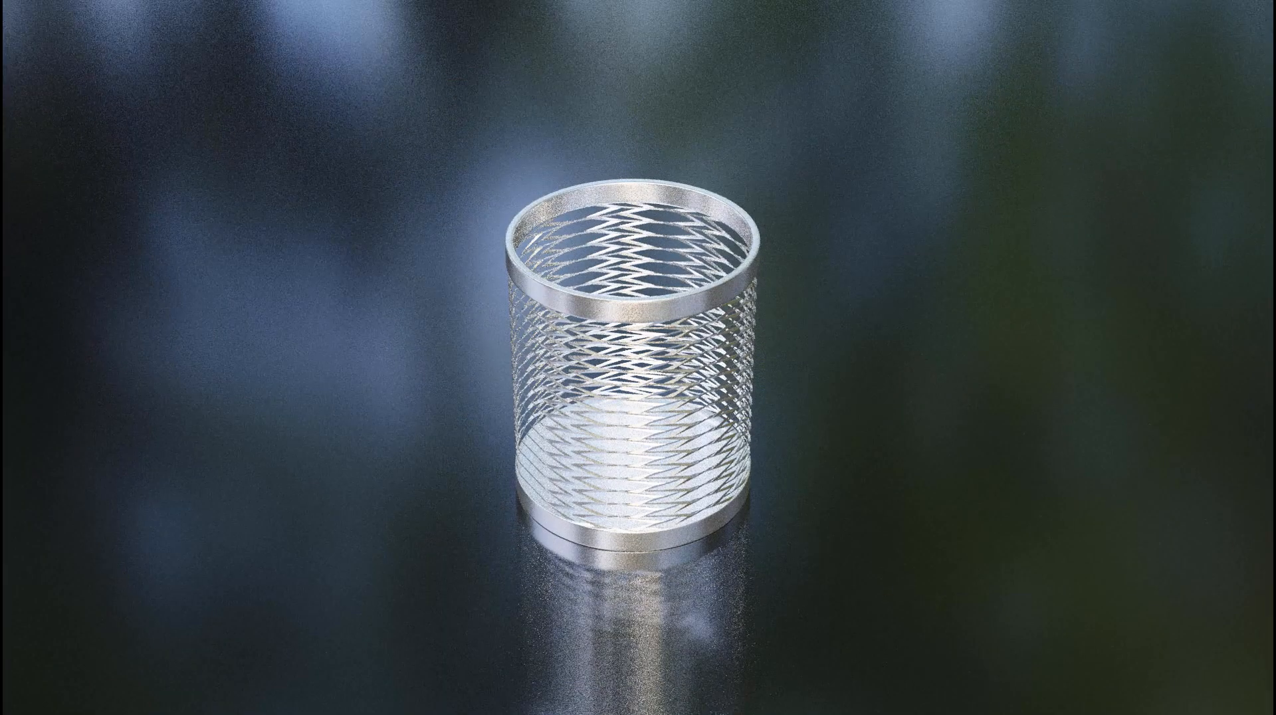